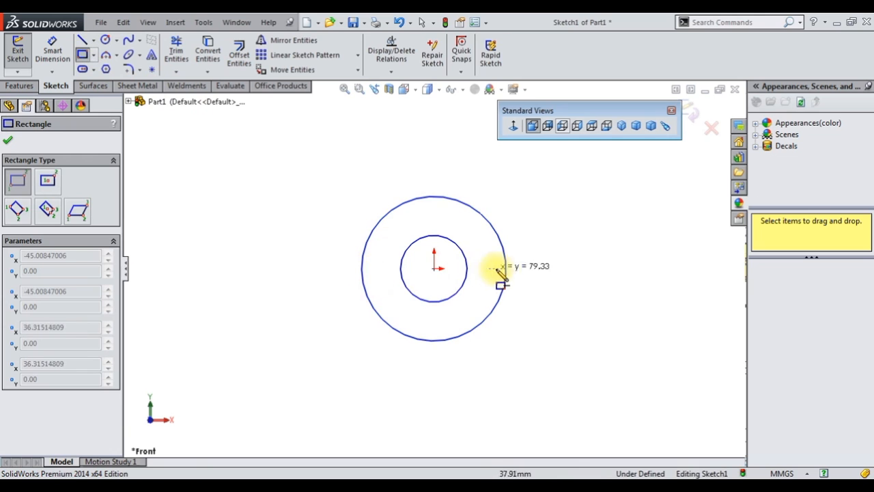
Step: Draw a corner rectangle about 90 mm wide and 144 mm tall, rising from the outer circle's horizontal diameter
scroll(490, 158, up, 3)
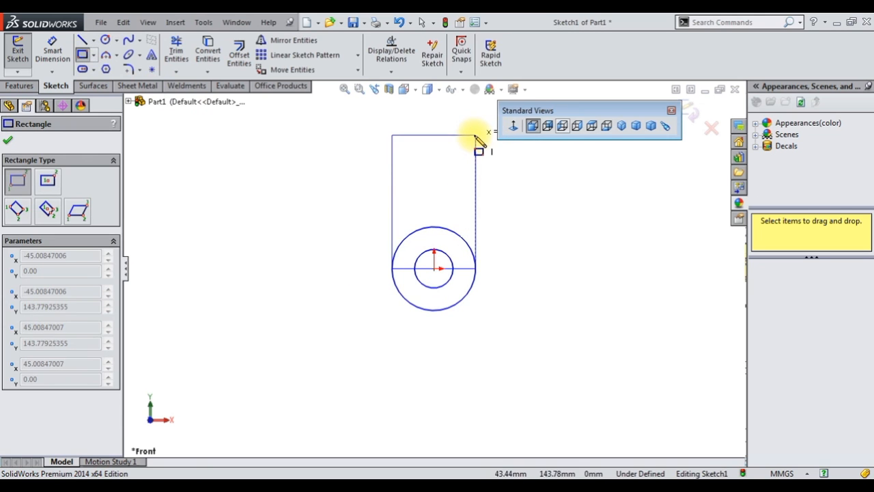
click(471, 136)
right_click(318, 183)
click(345, 185)
mouse_move(470, 270)
mouse_down()
mouse_move(489, 278)
mouse_move(476, 270)
mouse_up()
scroll(448, 220, up, 2)
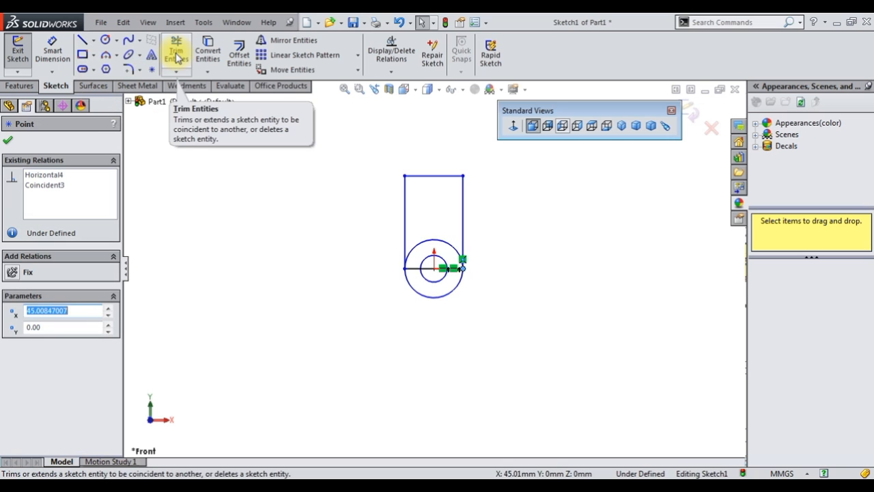
Step: Delete the rectangle's lower horizontal line that crosses both circles, keeping its end points on the outer circle
right_click(419, 271)
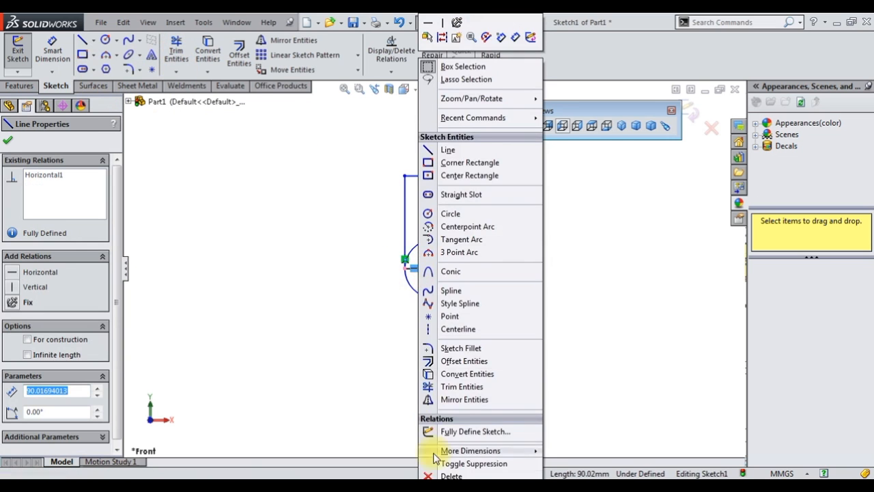
click(405, 307)
scroll(405, 262, down, 2)
click(417, 274)
mouse_move(493, 272)
mouse_down()
mouse_move(471, 272)
mouse_move(493, 273)
mouse_up()
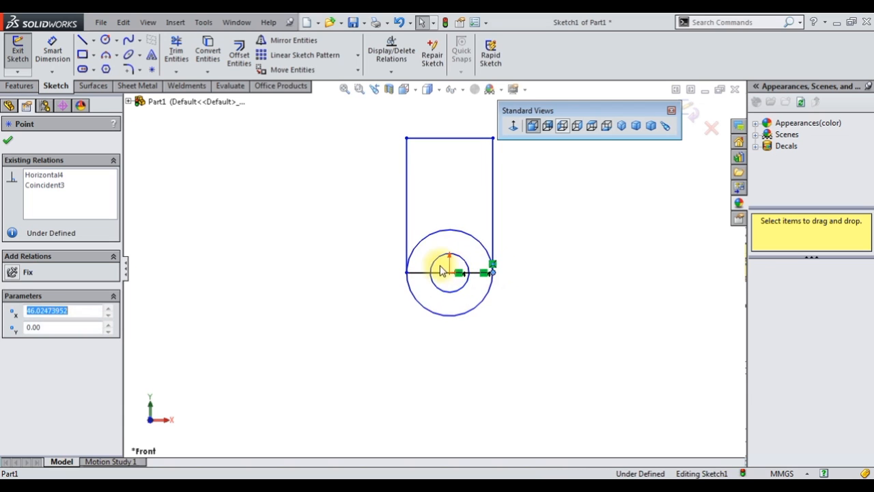
right_click(424, 275)
click(439, 351)
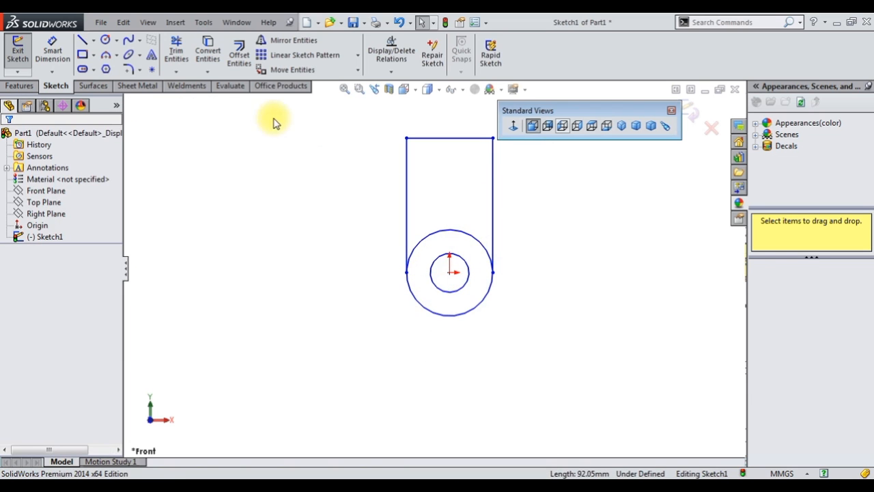
Step: Trim away the outer circle's upper arc inside the rectangle to leave a U-shaped outline around the hole
click(177, 57)
drag(474, 216, 474, 244)
scroll(476, 237, up, 2)
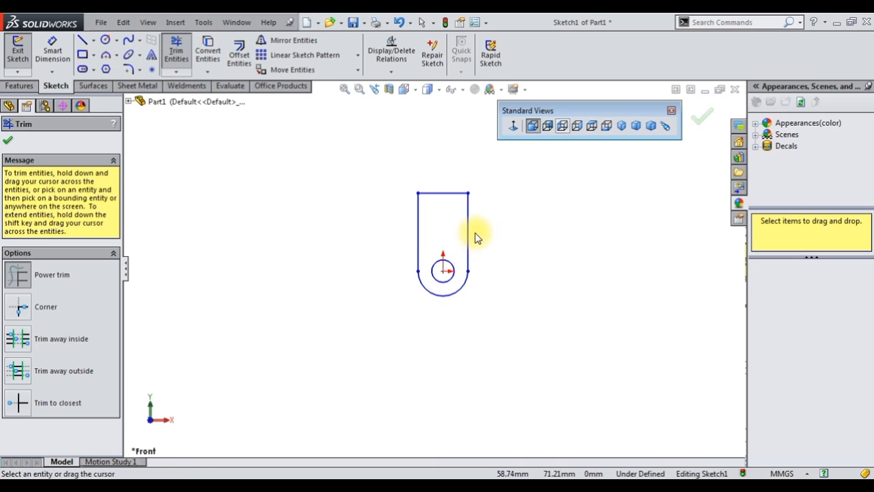
click(701, 120)
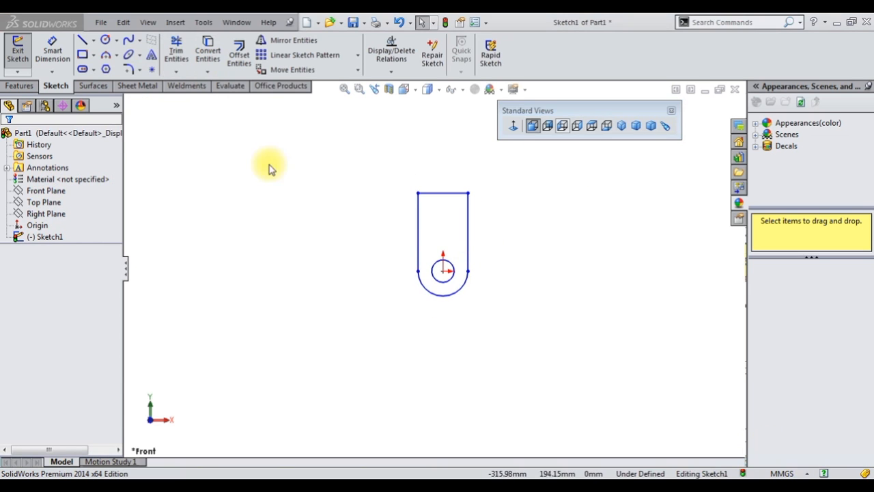
Step: Dimension the inner circle to a 4 mm diameter and the lower outer arc to a 4.5 mm radius
click(53, 54)
click(444, 281)
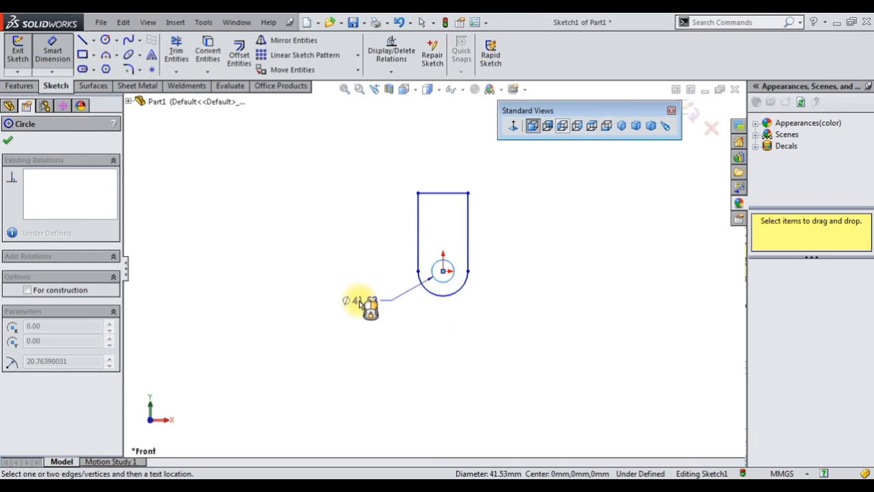
click(362, 305)
key(Return)
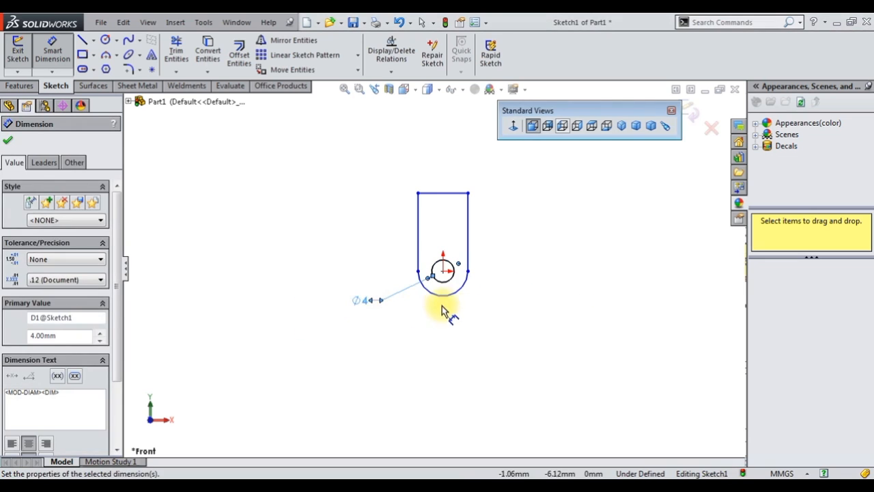
click(493, 303)
text(4.5)
key(Return)
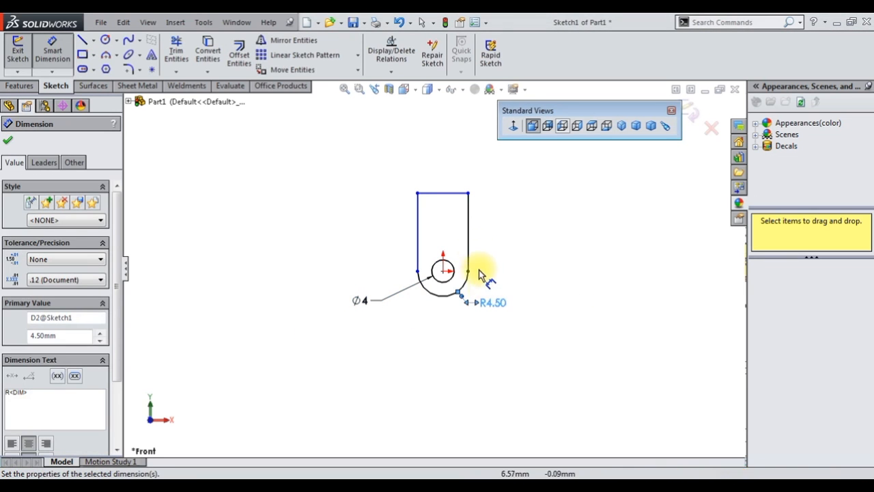
Step: Dimension the profile's straight vertical side to 12 mm
click(469, 212)
click(521, 227)
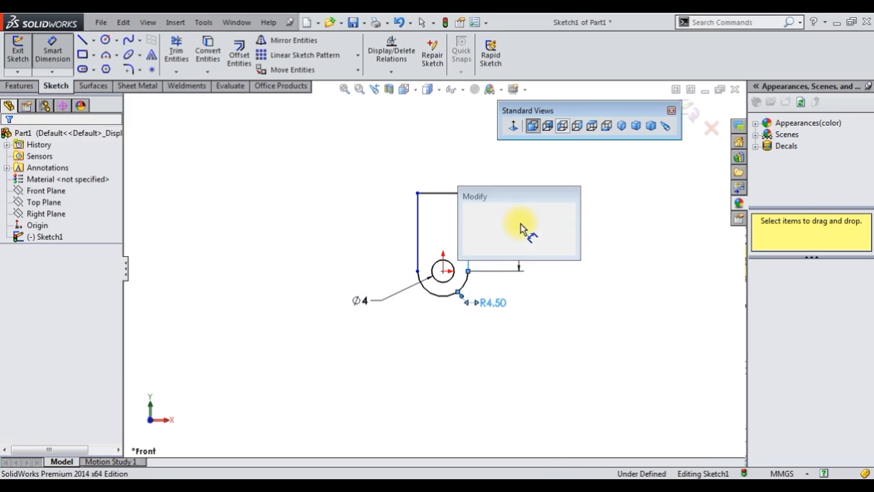
text(12)
key(Return)
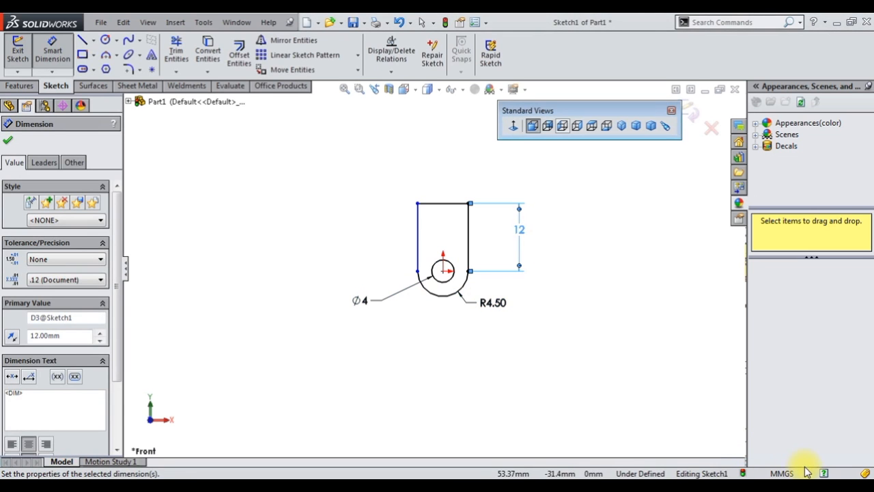
Step: Extrude the profile 9 mm as a boss using the Mid Plane end condition
click(19, 85)
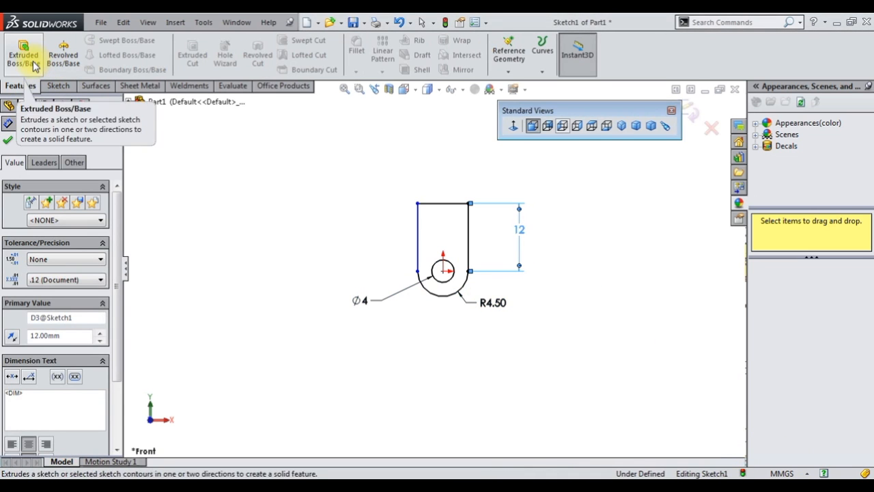
click(23, 52)
click(78, 218)
click(82, 267)
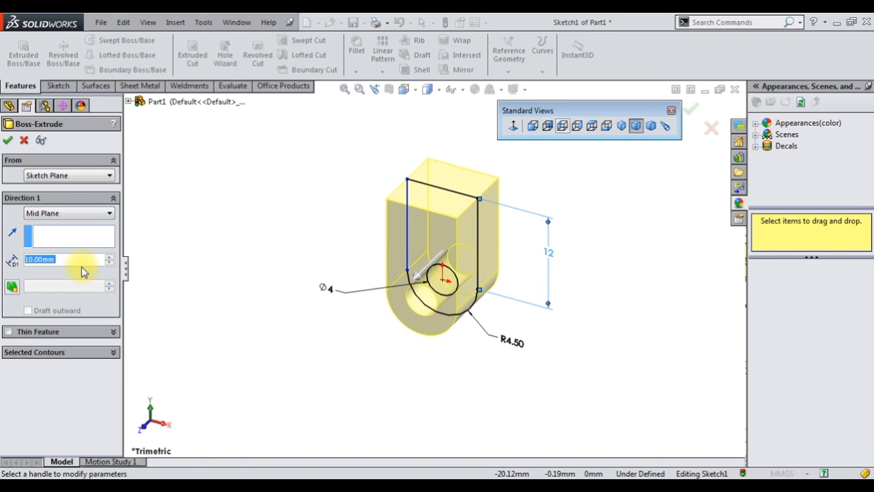
scroll(81, 271, down, 1)
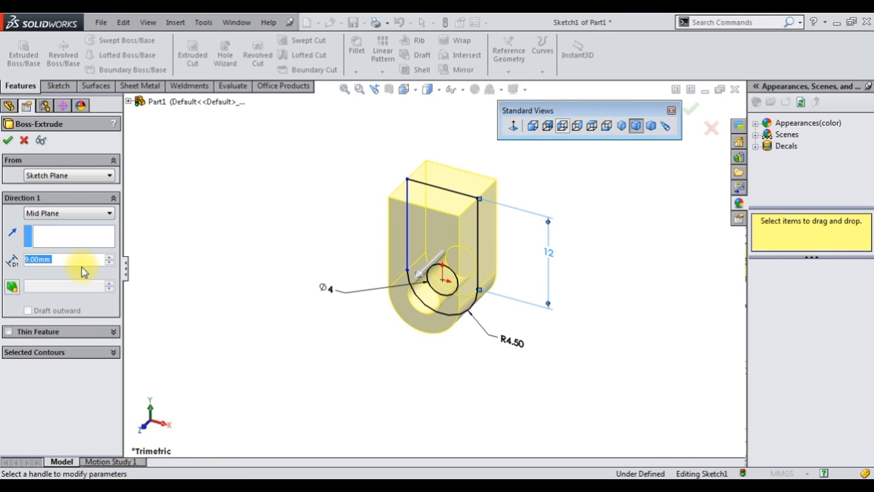
click(9, 140)
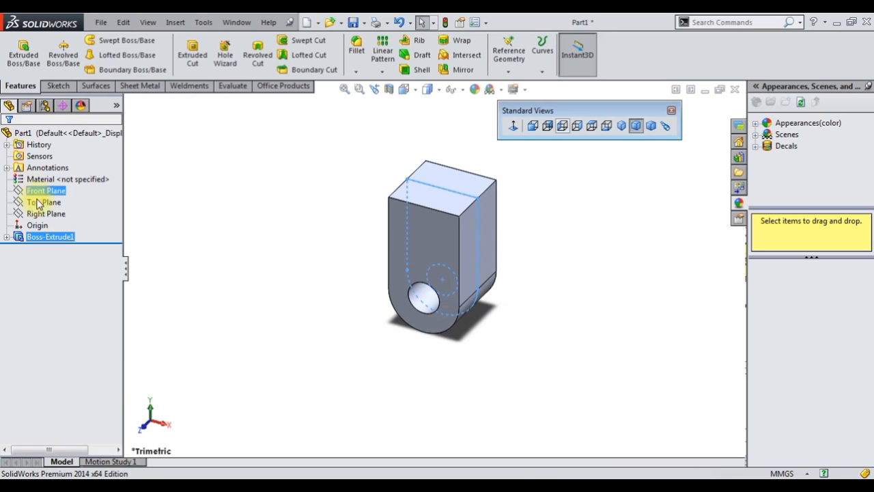
Step: On the Right Plane, sketch a center rectangle about 3.6 mm wide and 19 mm tall, centered on the origin
right_click(41, 217)
click(56, 198)
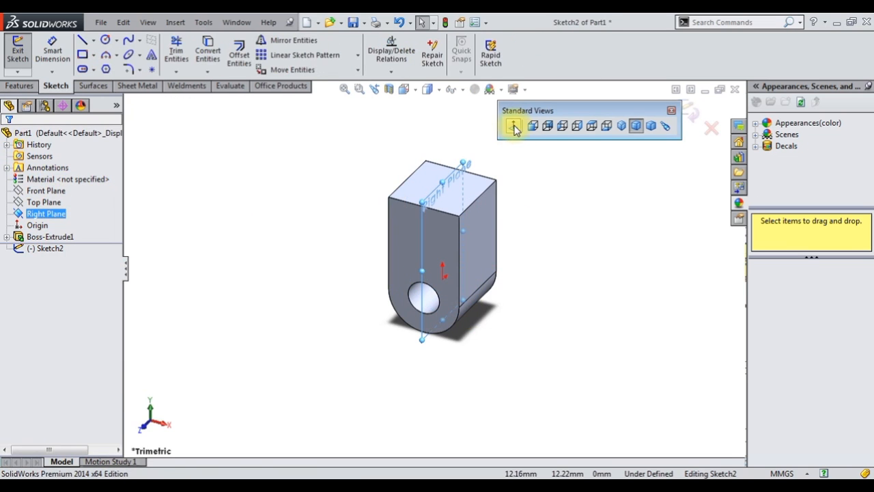
click(513, 125)
click(94, 56)
click(123, 80)
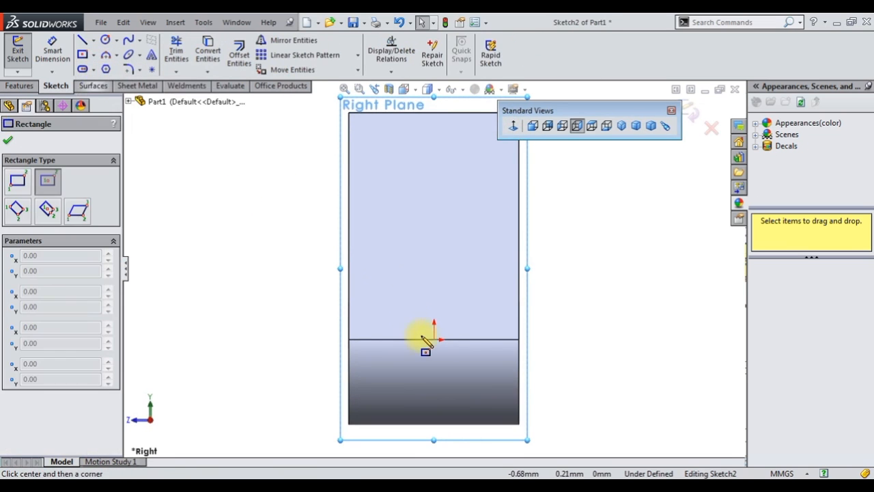
click(434, 339)
click(469, 159)
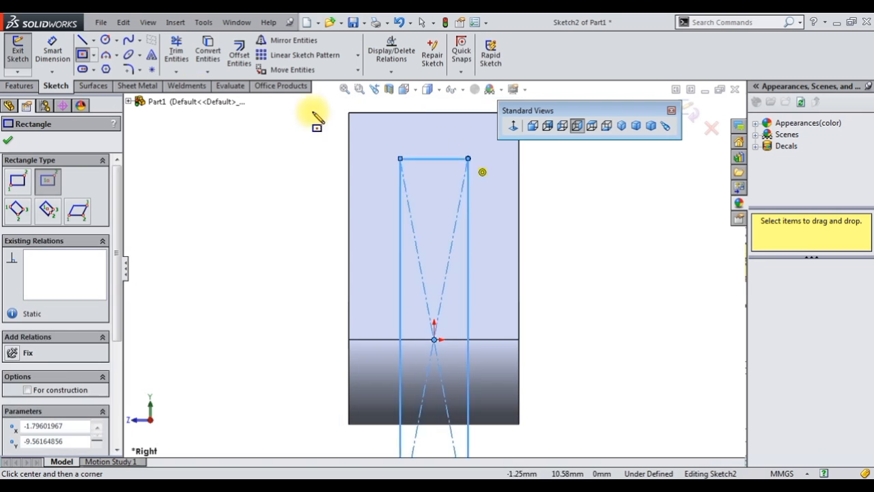
Step: Dimension the distance from the rectangle's upper edge to the block's top edge as 1.5 mm
click(53, 51)
scroll(435, 183, down, 1)
click(433, 183)
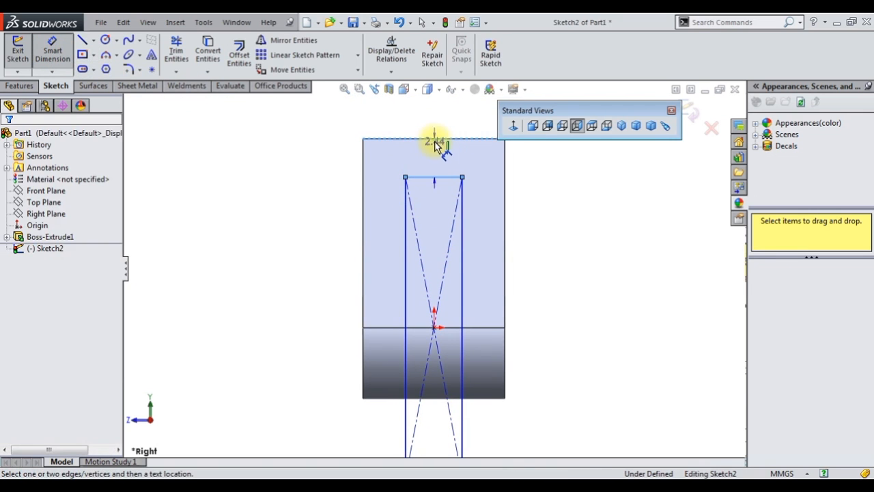
click(342, 161)
click(289, 147)
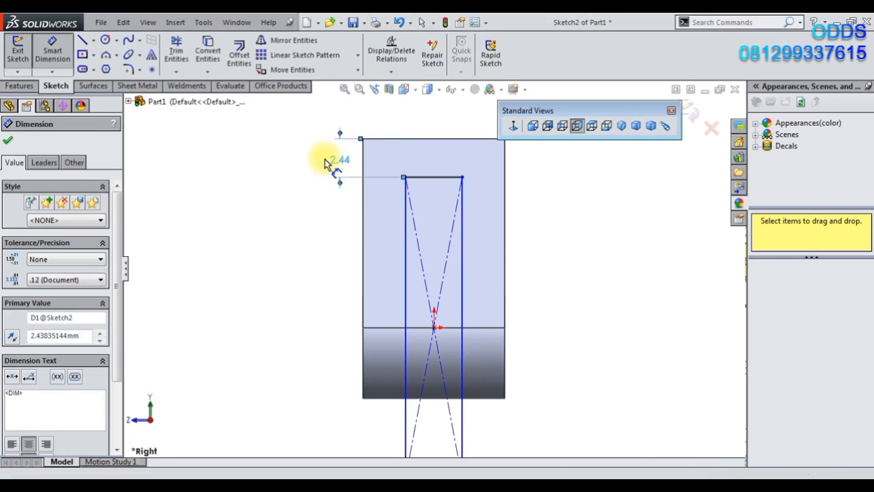
double_click(340, 168)
text(1.5)
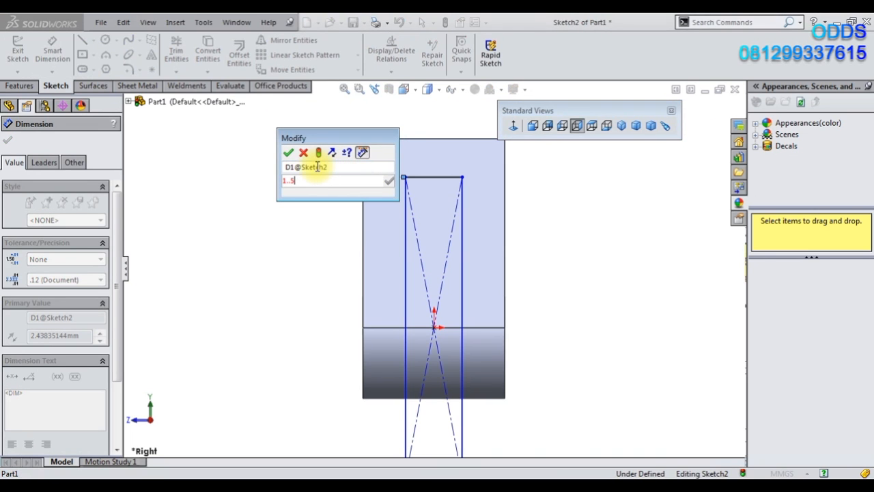
key(Return)
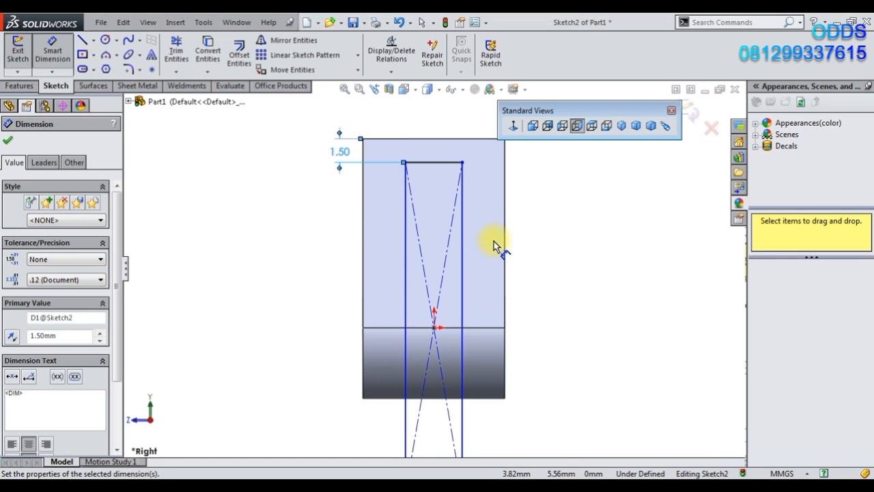
Step: Dimension the rectangle's width to 4 mm
click(437, 162)
click(439, 136)
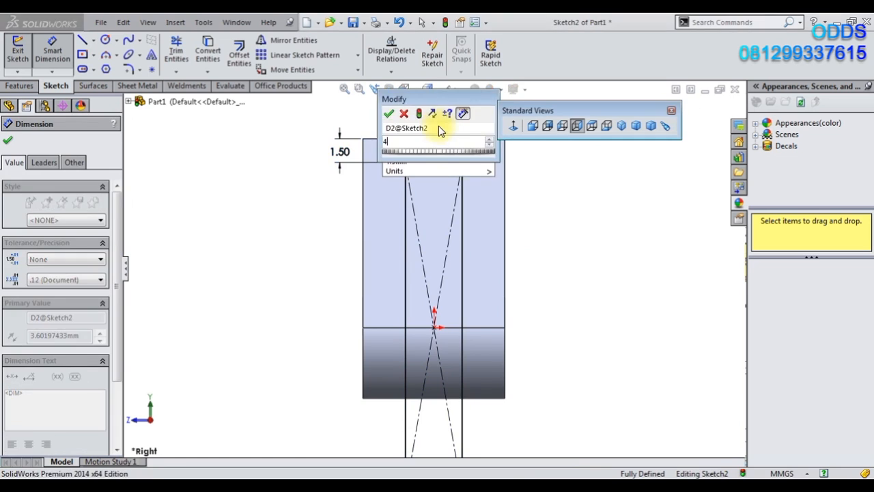
text(4)
key(Return)
Step: Cut the rectangle through the block in both directions using Through All - Both to form the fork slot
click(17, 85)
click(194, 55)
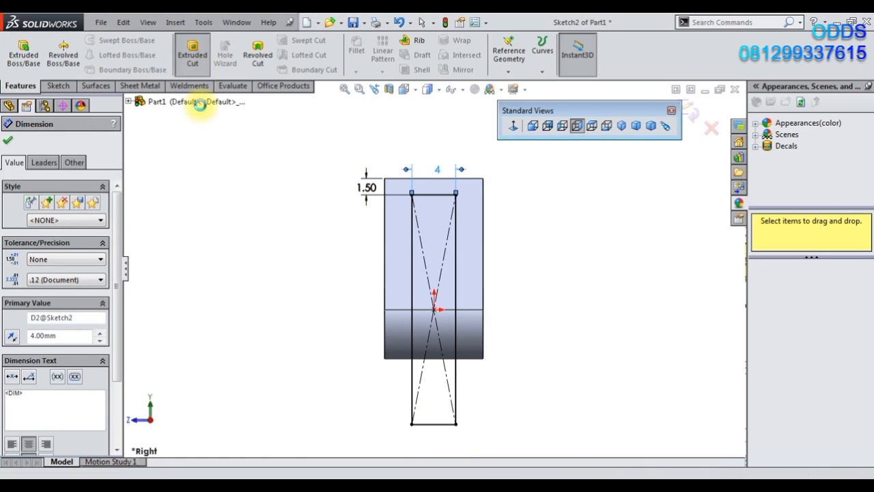
click(93, 213)
click(71, 235)
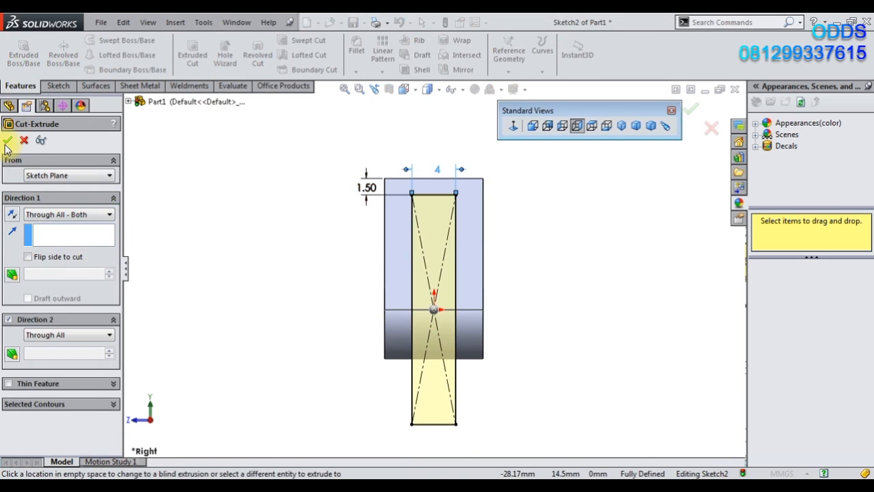
click(7, 144)
middle_drag(303, 281, 360, 292)
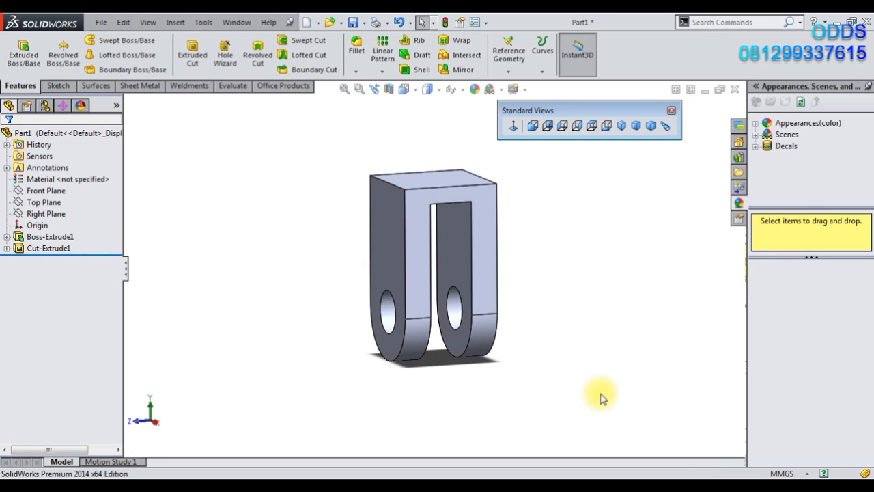
Step: Set the slot's distance from the block's top edge to 6 mm
click(47, 248)
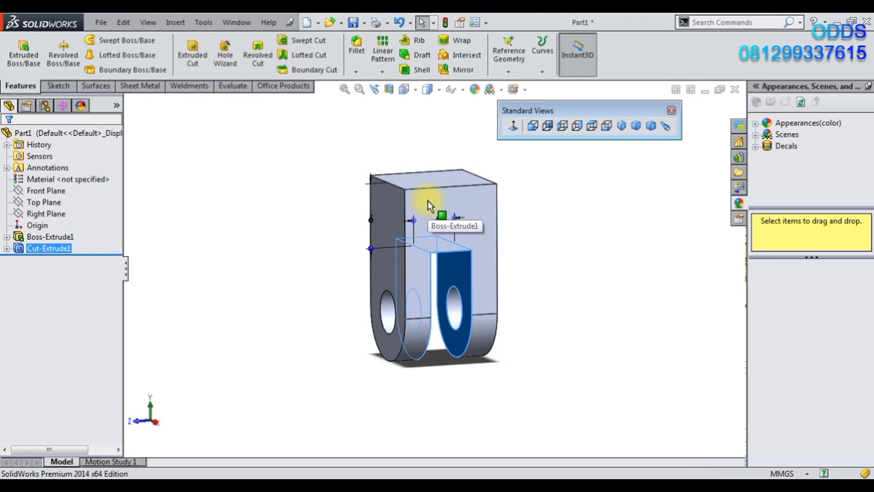
click(265, 236)
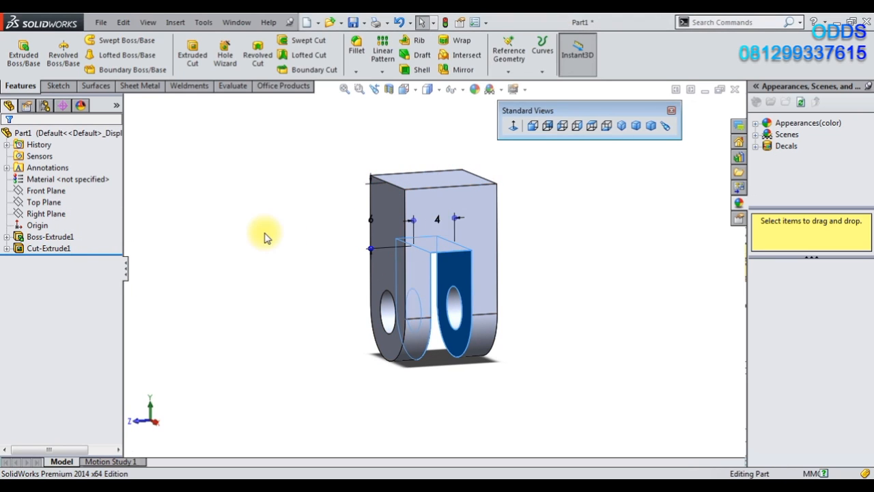
Step: Chamfer all edges of the block's top face with a 2 mm distance at 45 degrees
click(356, 71)
click(370, 95)
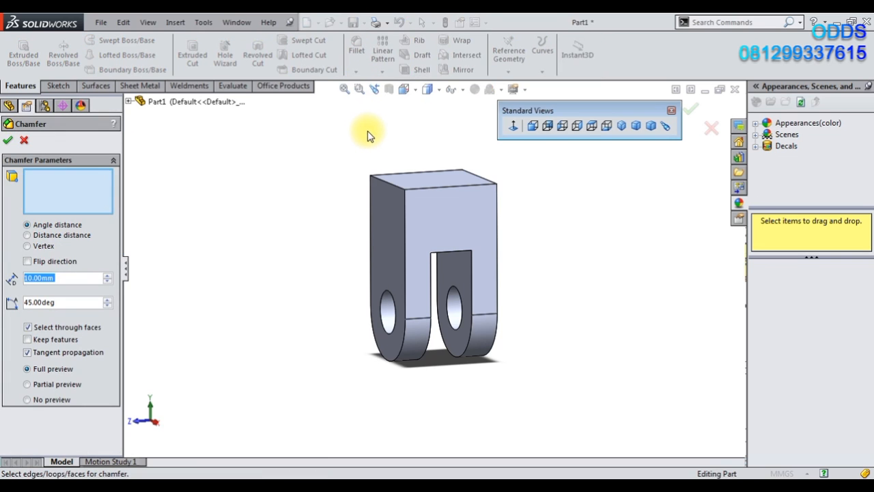
text(2)
click(401, 180)
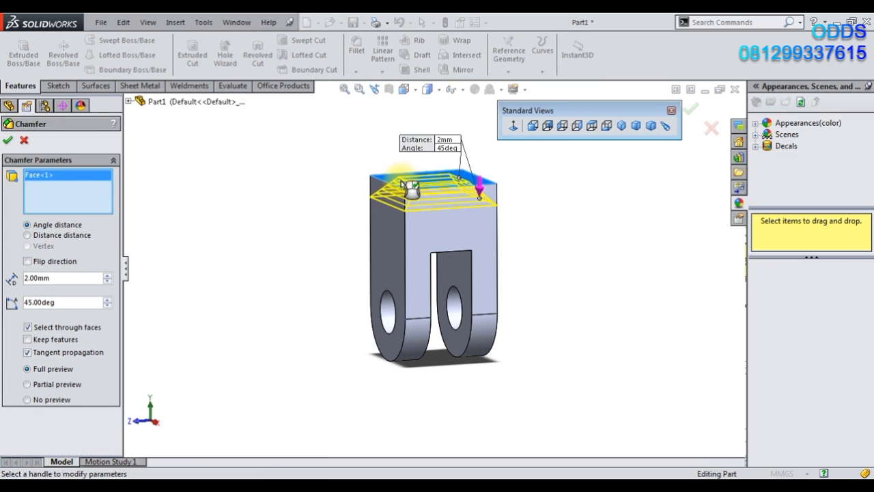
click(692, 109)
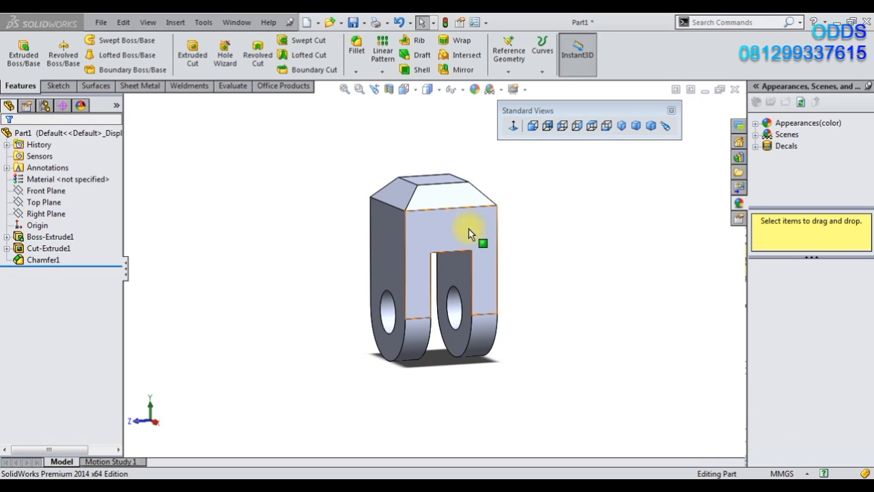
Step: Start a sketch on the small top face and draw a circle about 2.1 mm in diameter centered on the origin
mouse_move(444, 187)
middle_down()
mouse_move(473, 208)
mouse_move(454, 187)
middle_up()
click(454, 185)
click(316, 181)
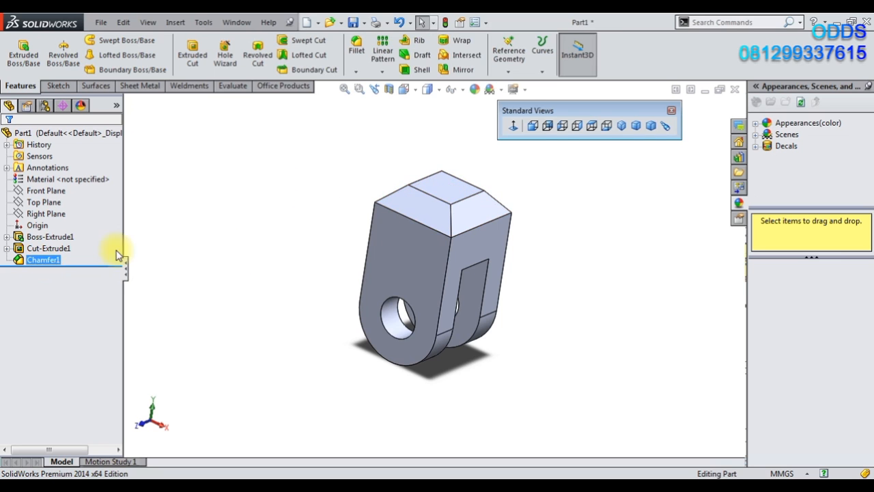
click(445, 185)
click(506, 151)
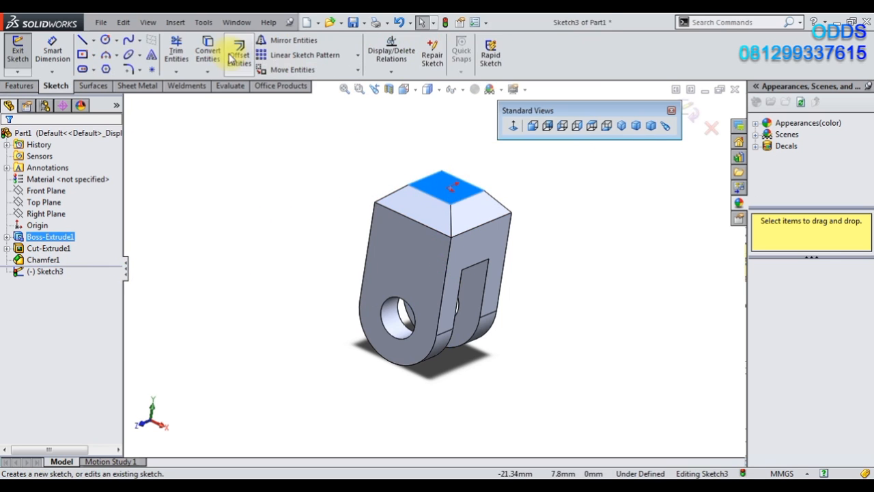
click(105, 42)
scroll(449, 146, down, 4)
click(444, 197)
click(461, 195)
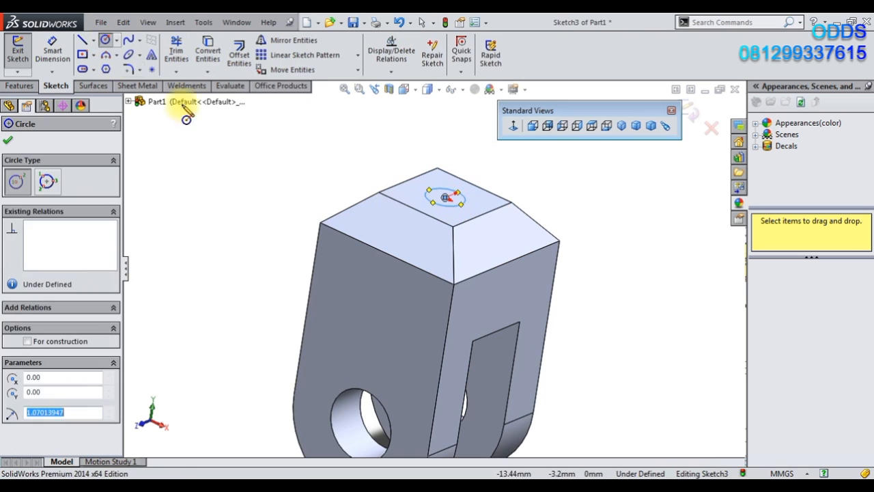
Step: Dimension the circle on the block's top face with a diameter of 3 mm
click(53, 51)
click(430, 192)
click(410, 169)
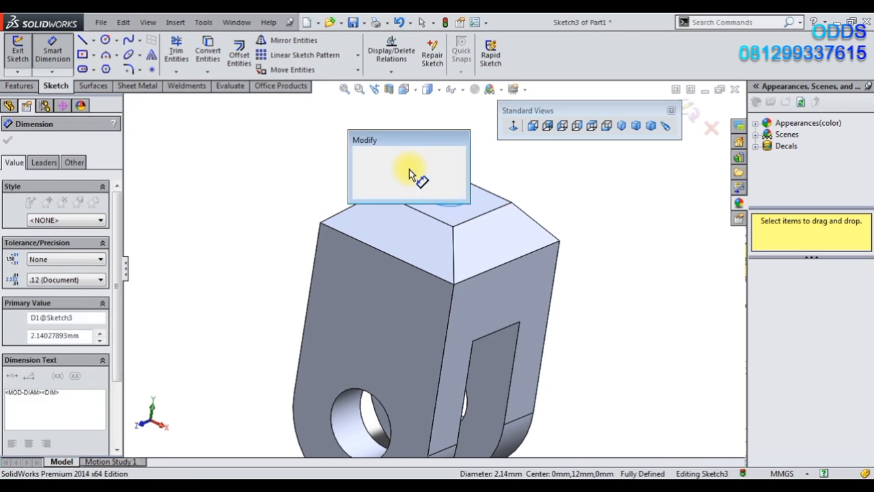
text(3)
click(360, 153)
Step: Cut the circle into the block as a blind hole 9 mm deep, and display the part in isometric view
click(20, 86)
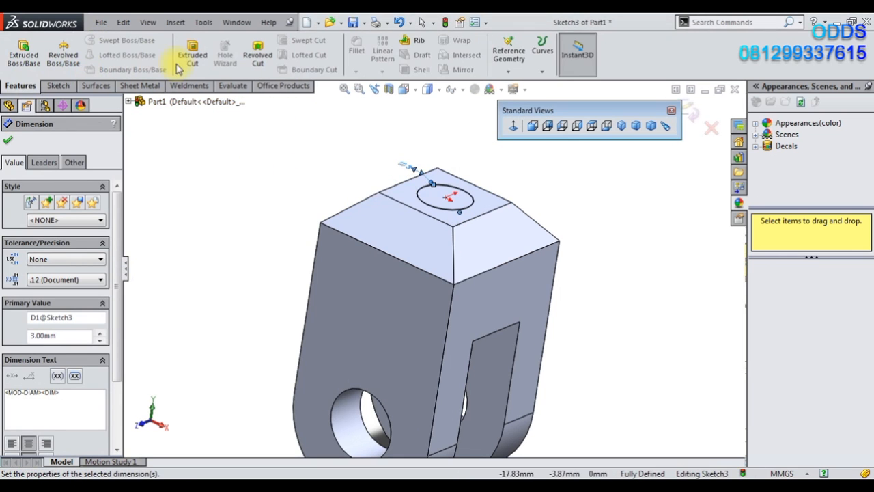
click(181, 65)
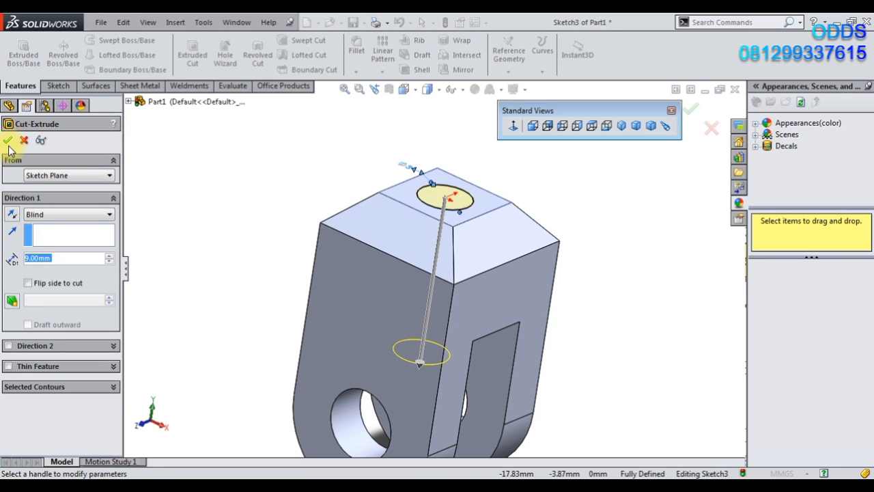
click(8, 141)
middle_drag(287, 203, 357, 189)
click(621, 125)
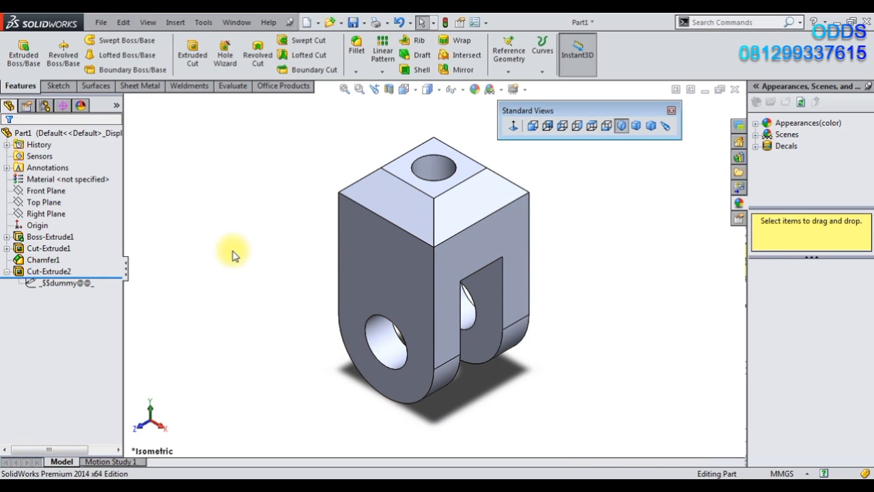
click(49, 282)
click(57, 244)
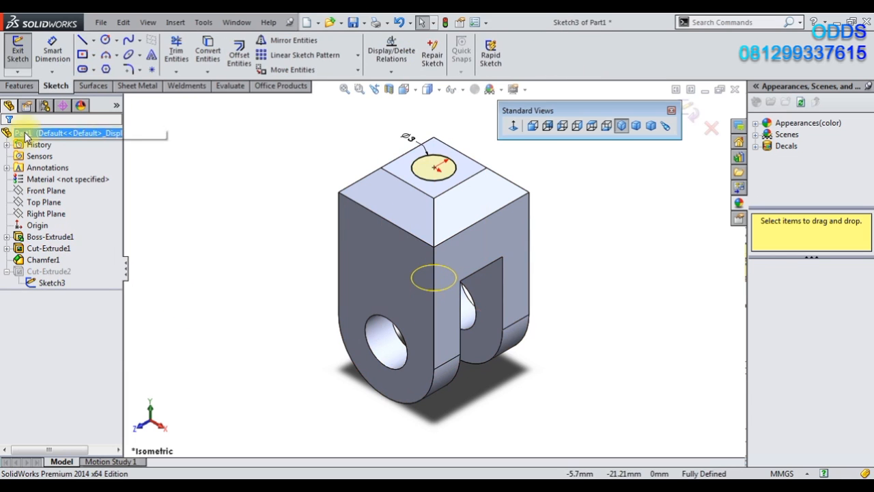
click(18, 53)
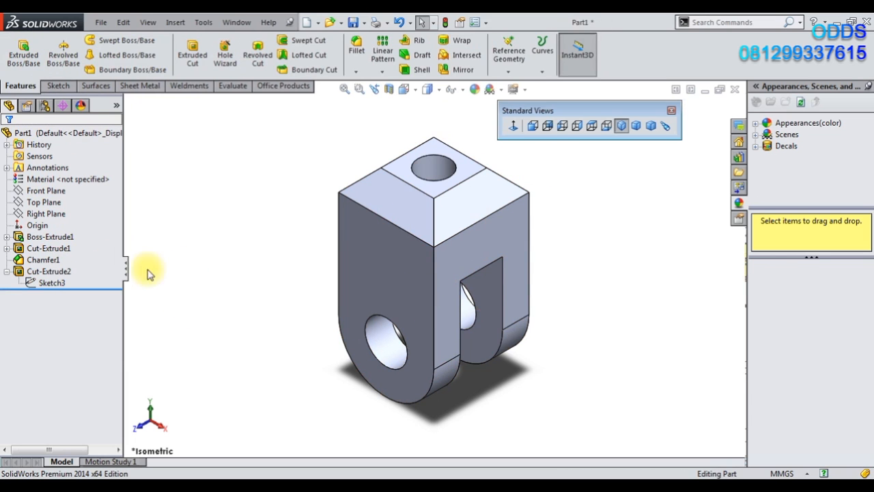
Step: Start a sketch on the Front Plane, viewed face-on, and display the part's hidden edges as dashed lines
click(48, 192)
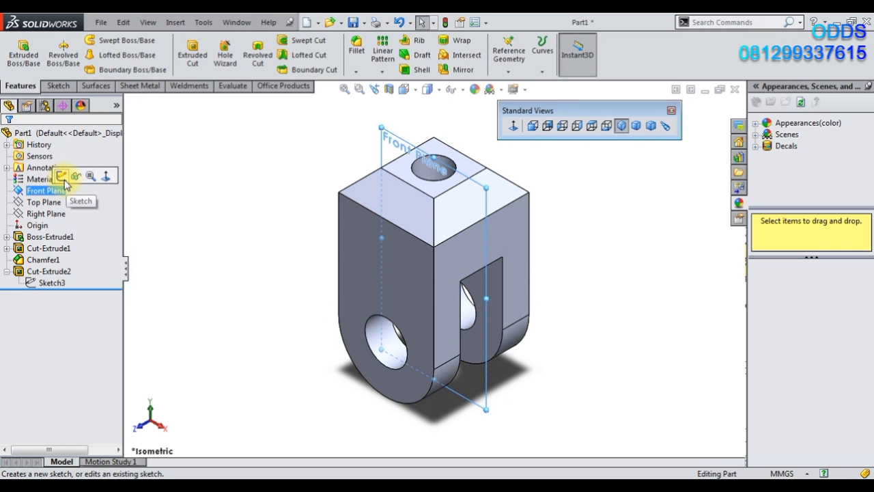
click(62, 176)
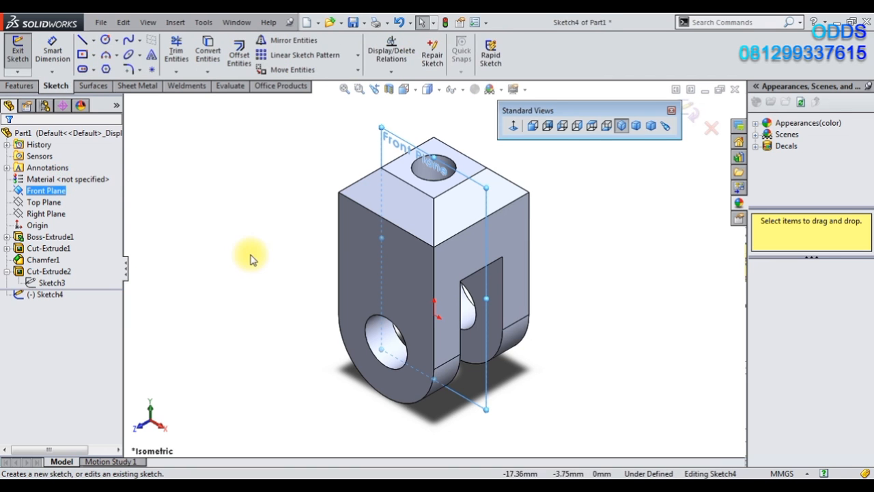
click(513, 125)
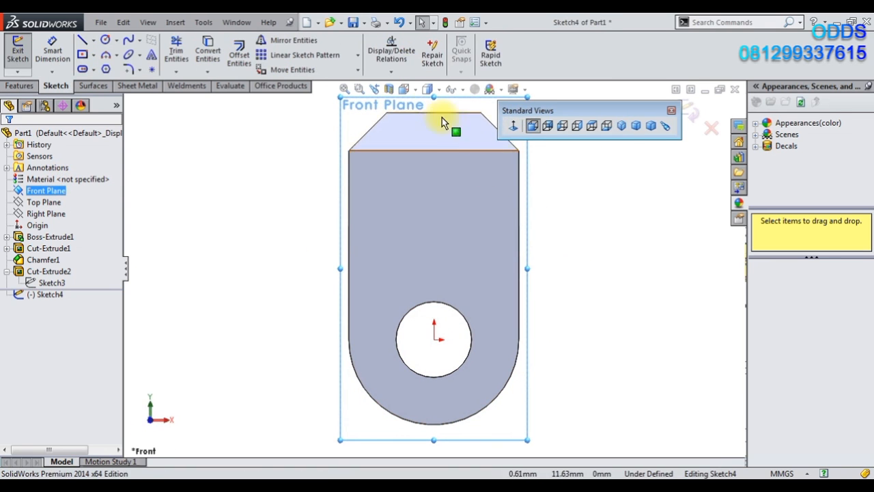
click(428, 90)
click(430, 154)
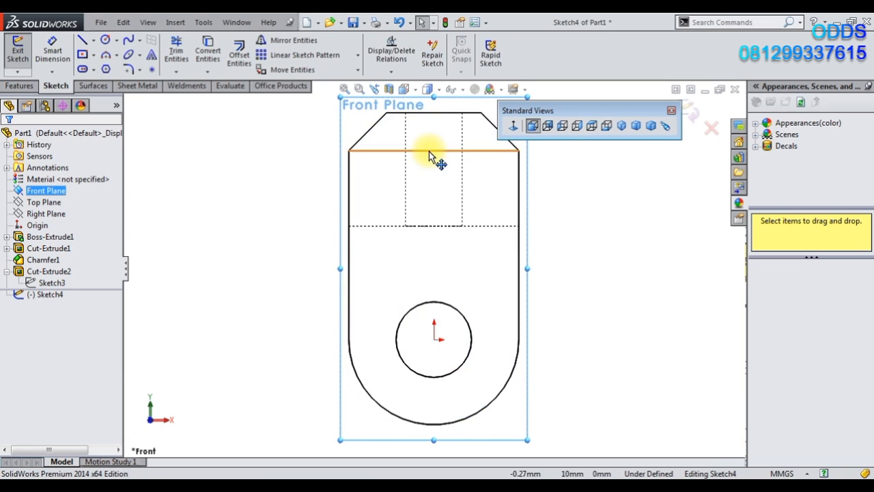
Step: Sketch a line from the origin 6 mm up to the slot's upper edge, across to the hole's wall, then about 30.7 mm straight up
scroll(681, 338, up, 3)
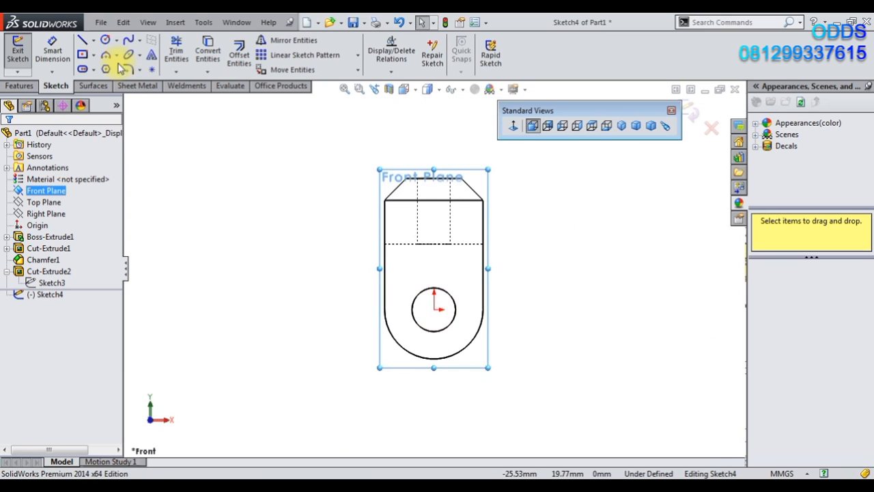
click(82, 42)
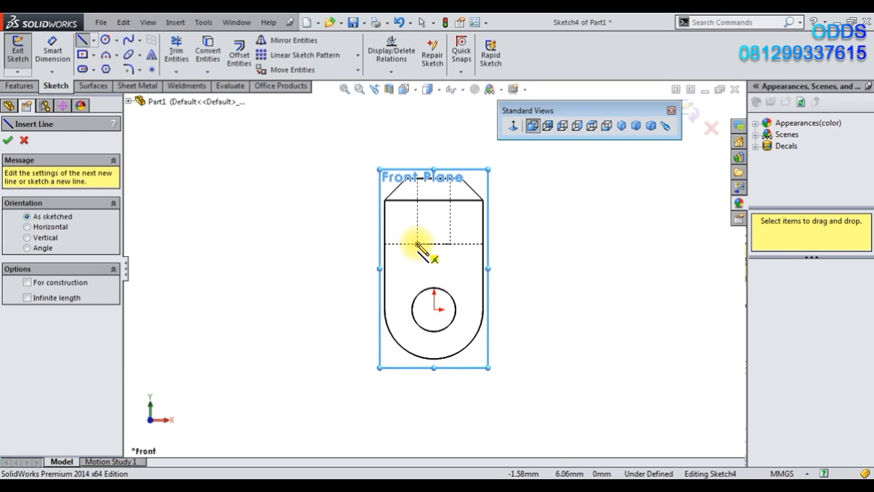
click(433, 309)
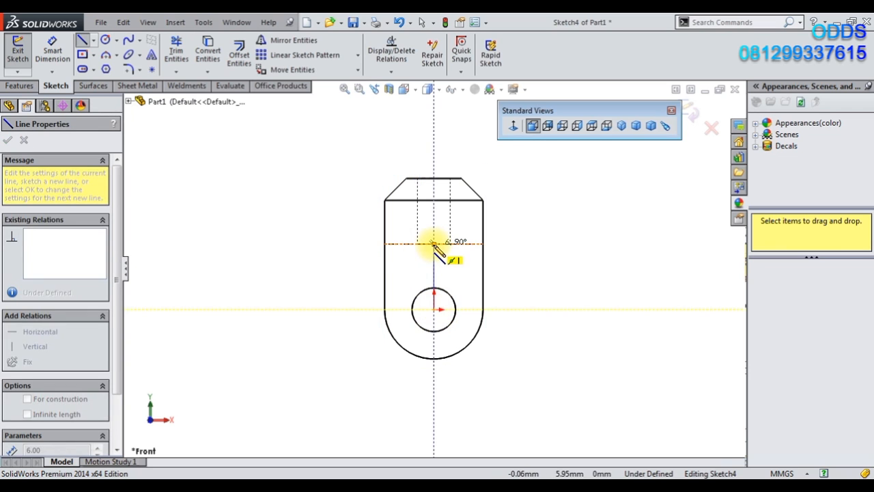
key(z)
key(z)
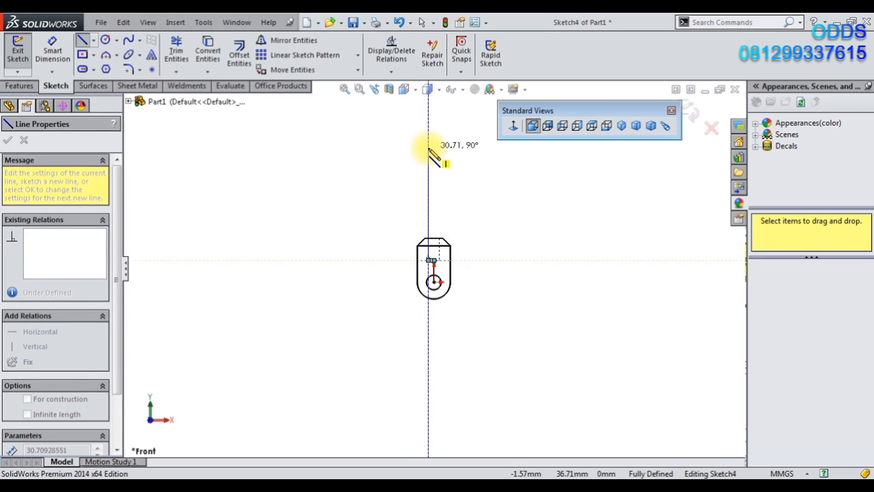
click(429, 147)
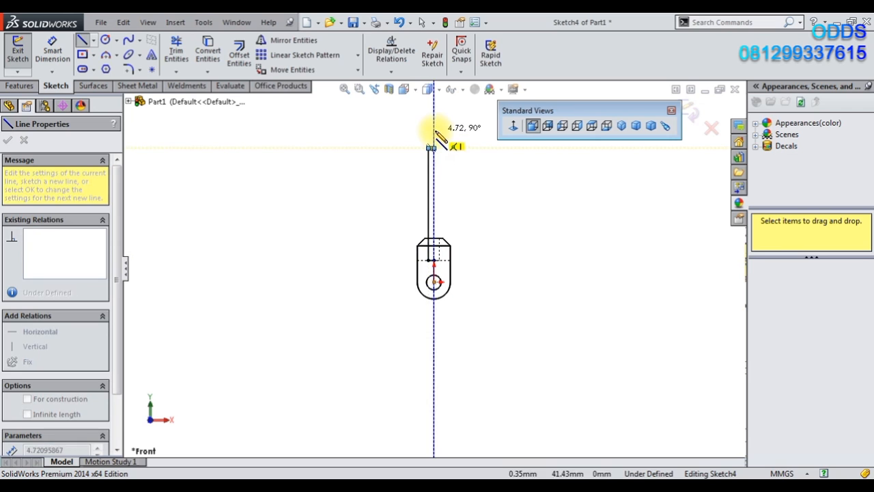
scroll(434, 130, down, 3)
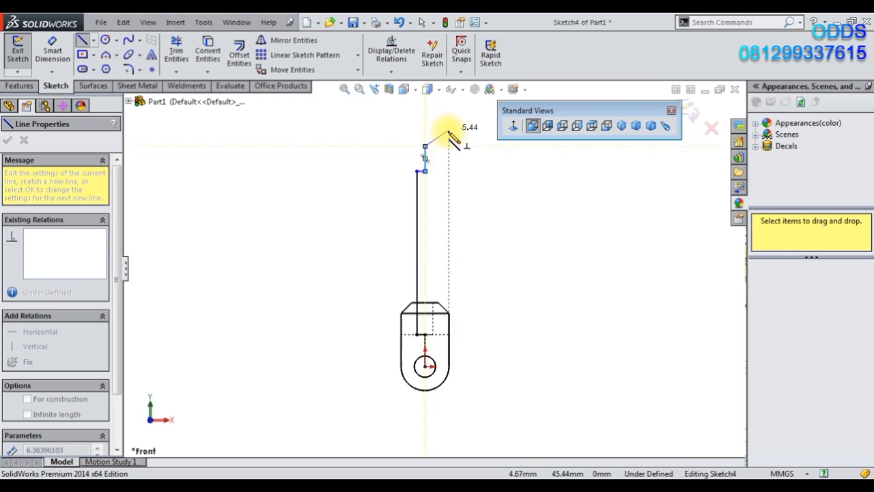
click(419, 156)
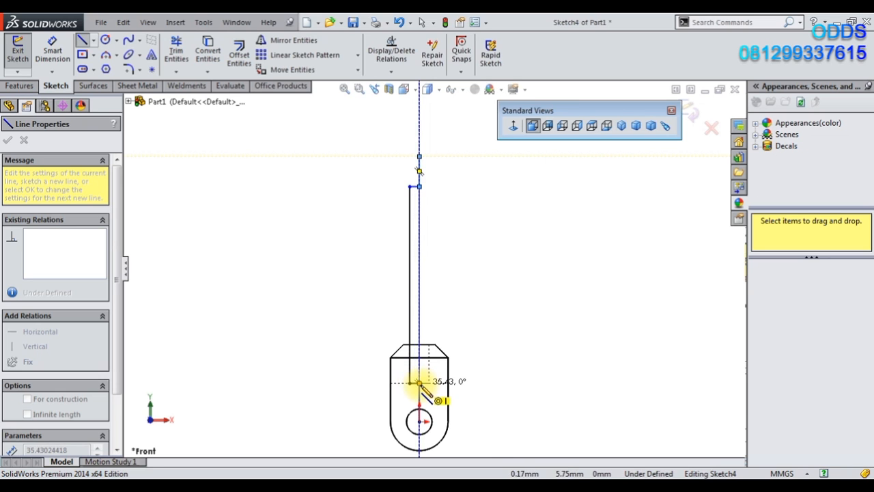
click(177, 51)
scroll(433, 185, down, 3)
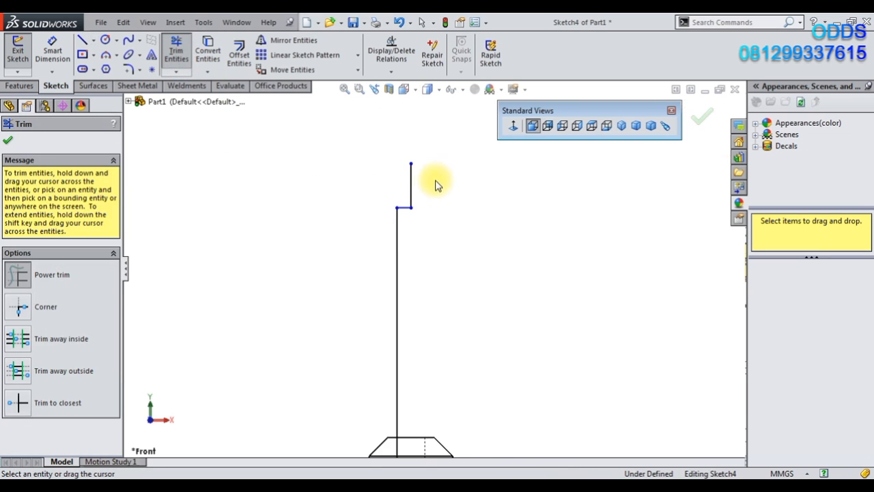
Step: Add a narrower step at the profile's upper end and close it with a vertical line about 34 mm long down the axis
click(82, 40)
click(398, 208)
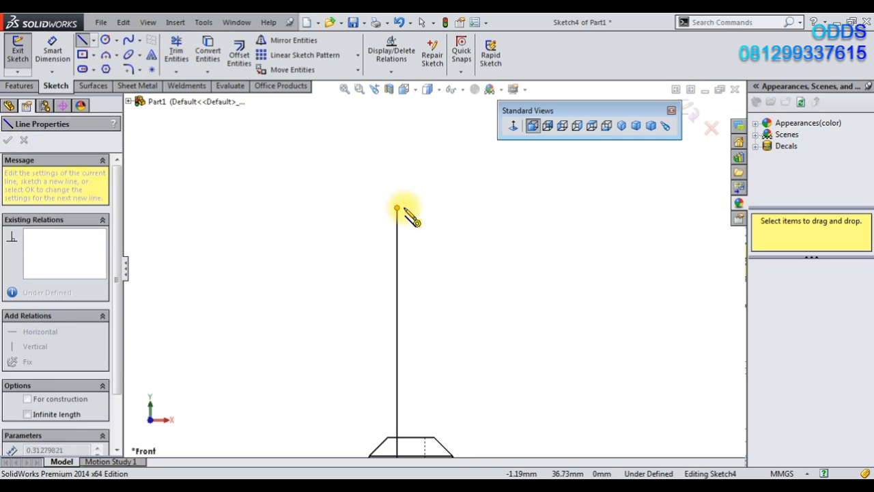
click(404, 178)
click(412, 178)
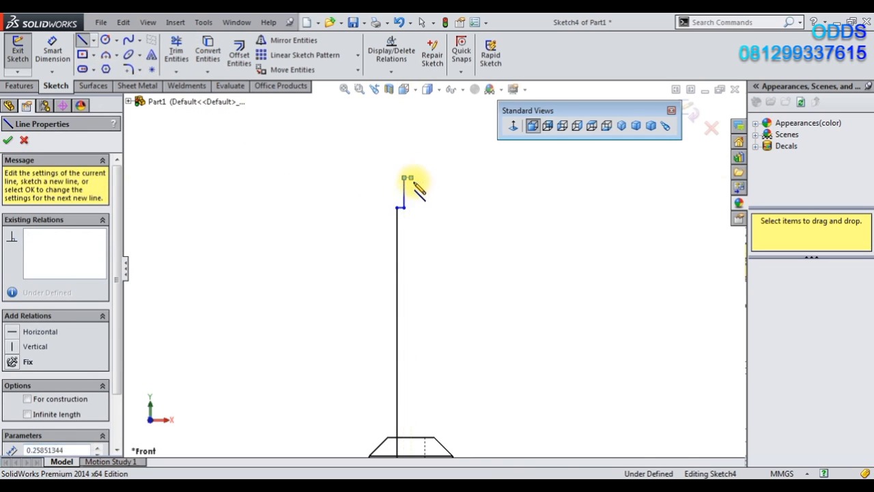
scroll(440, 362, up, 3)
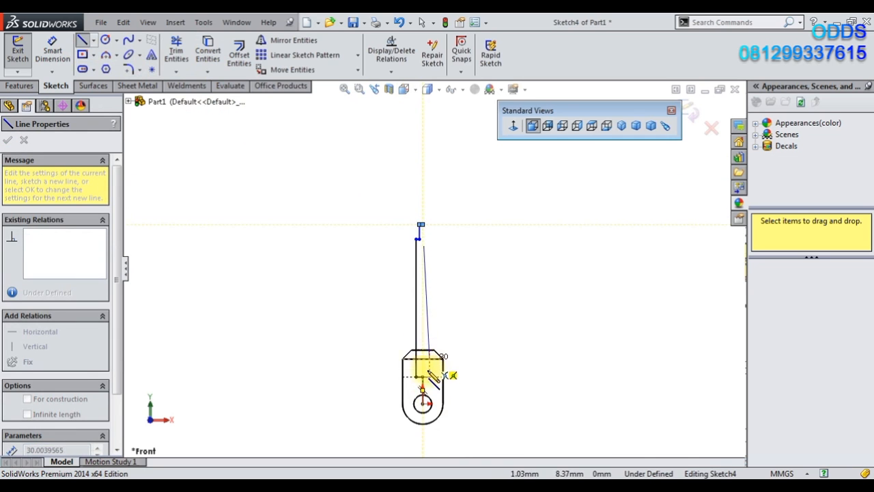
click(423, 376)
right_click(317, 241)
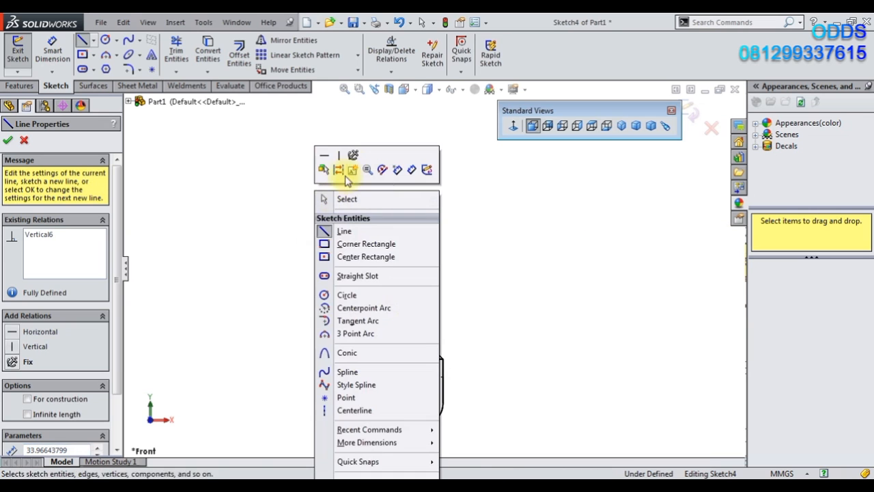
click(351, 199)
Step: Convert the long vertical line on the axis to construction geometry
scroll(440, 270, down, 2)
click(413, 270)
click(462, 248)
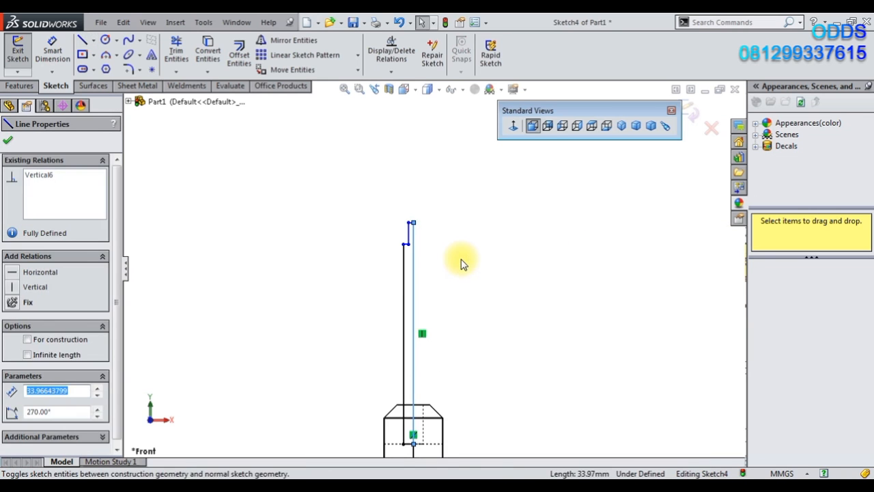
click(465, 280)
Step: Dimension the narrow upper step across the centerline with a diameter of 3 mm
click(52, 51)
scroll(406, 250, down, 2)
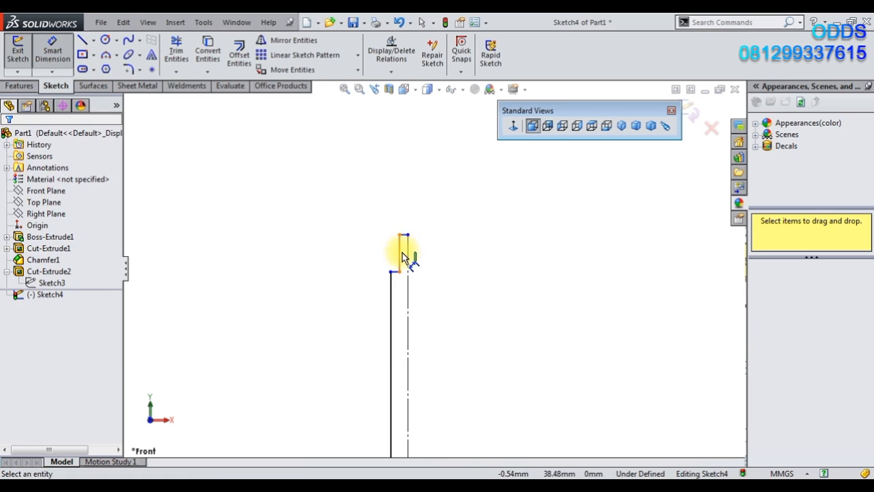
click(409, 246)
click(421, 226)
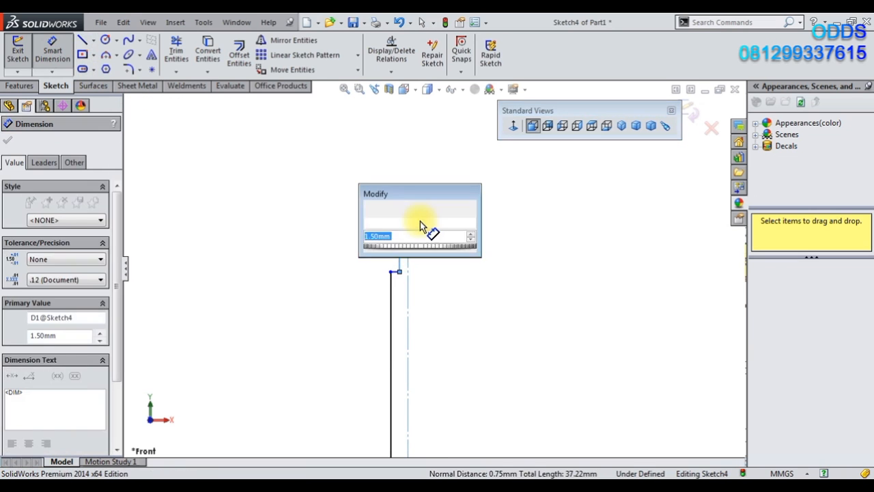
text(3)
key(Return)
Step: Try to dimension the long outer line across the centerline with a diameter of 5 mm
click(401, 253)
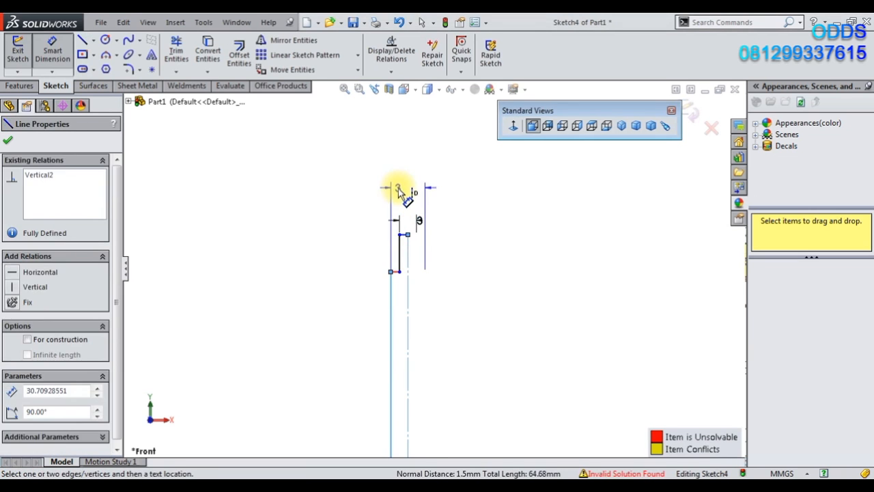
click(397, 190)
text(5)
key(Return)
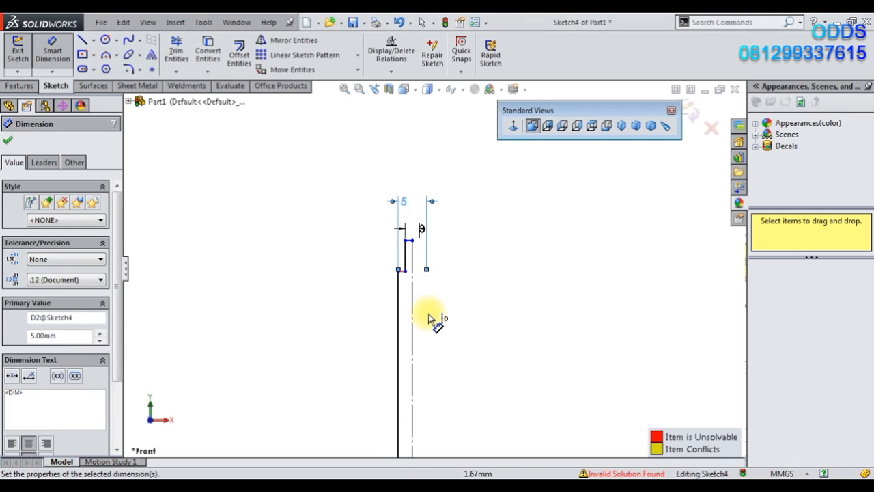
click(401, 193)
scroll(427, 307, up, 5)
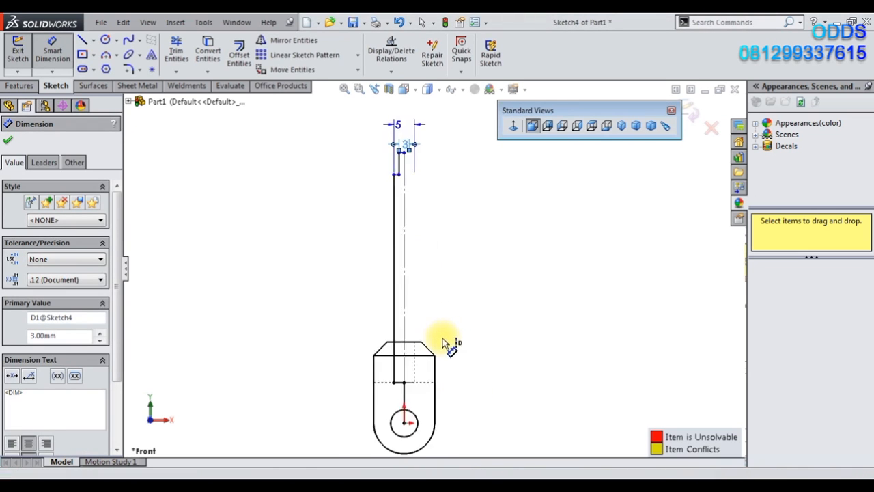
scroll(431, 375, down, 5)
scroll(410, 287, up, 4)
scroll(442, 184, down, 5)
scroll(424, 225, up, 2)
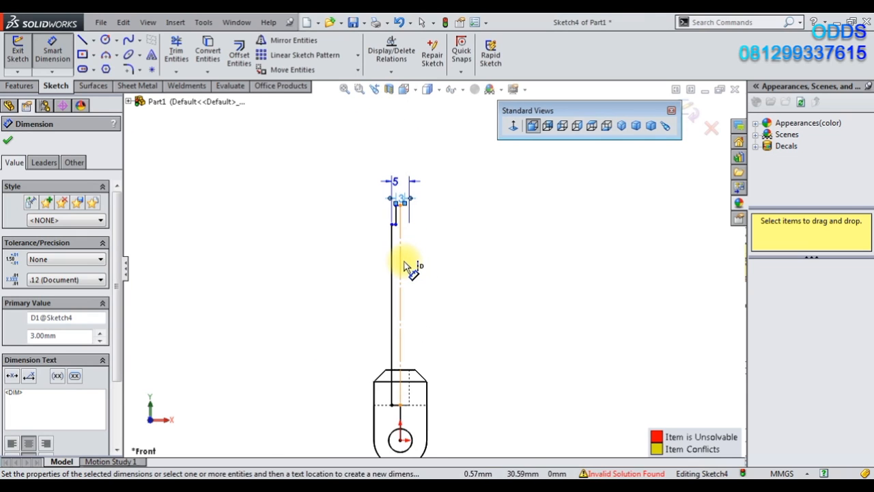
scroll(404, 241, down, 2)
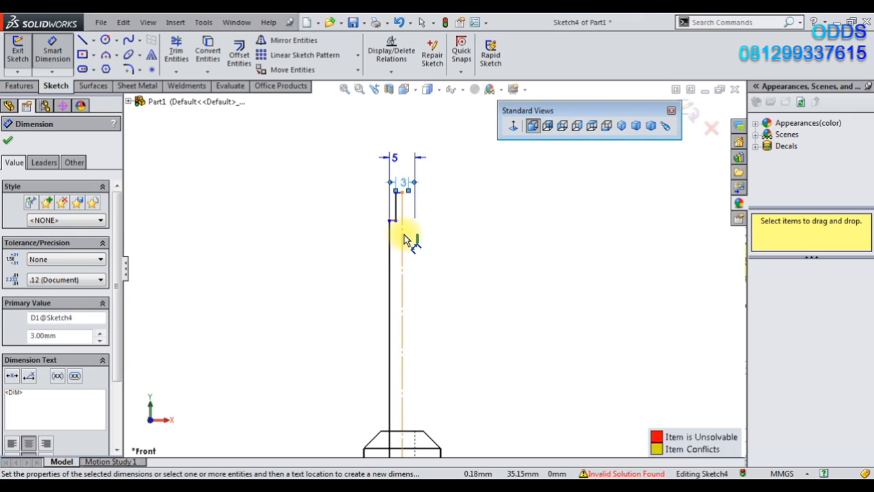
key(Escape)
Step: Delete the profile's long outer vertical line running up from the hole's base
scroll(396, 416, down, 2)
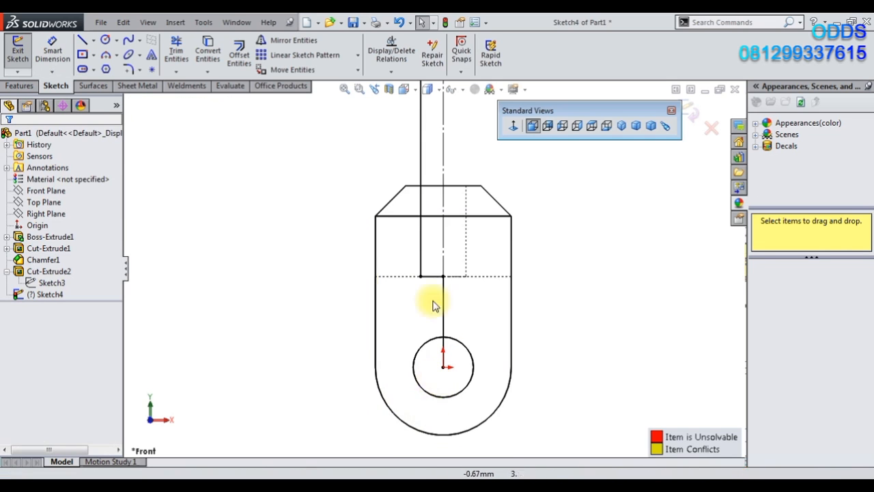
click(419, 183)
key(Delete)
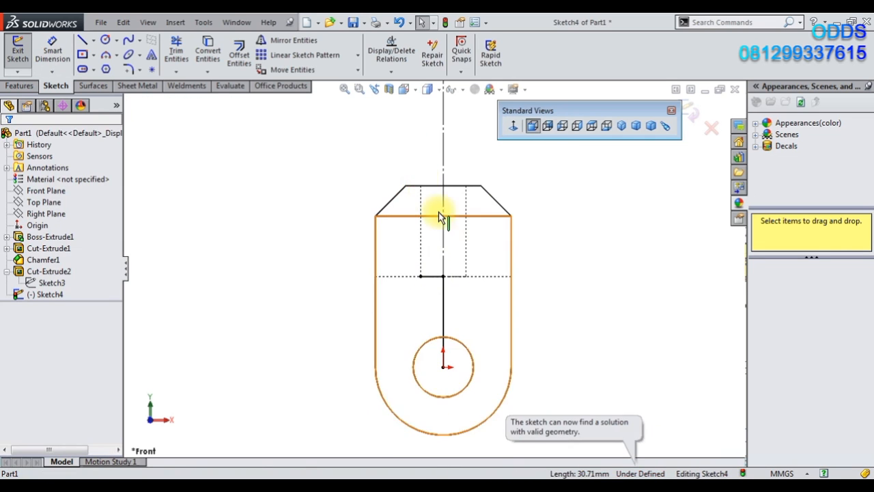
Step: Stretch the free end of the short horizontal ledge line outward to about 5.7 mm from the axis
scroll(449, 232, up, 3)
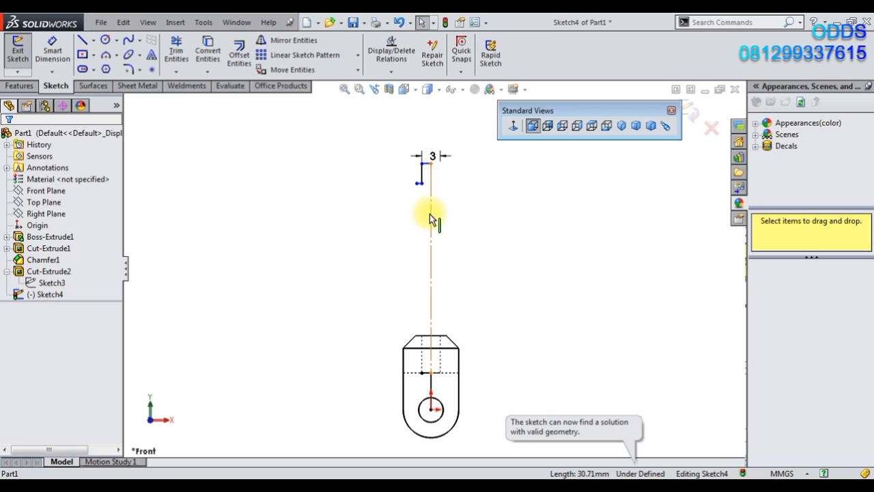
click(433, 219)
click(454, 225)
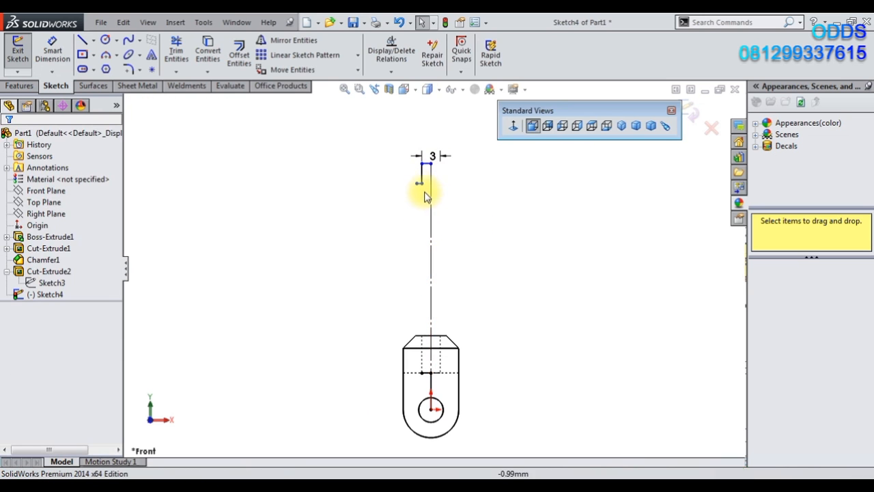
drag(418, 184, 397, 184)
click(422, 176)
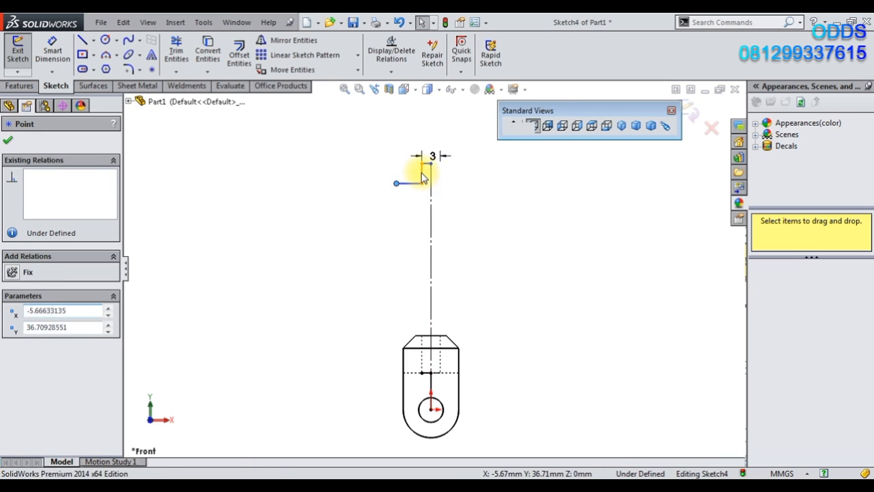
Step: Delete the remaining step lines and redraw the stepped half profile from the hole's base, outward along the chamfered top, up to the centerline's upper end
drag(371, 152, 452, 192)
key(Delete)
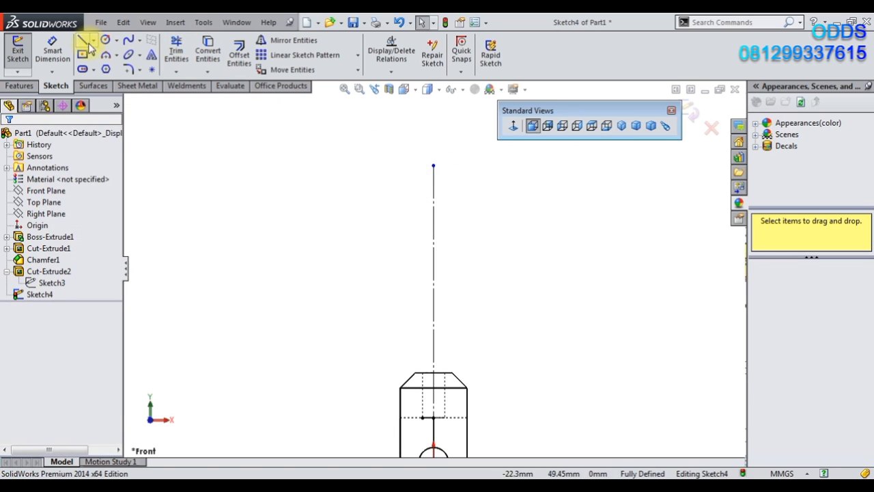
click(82, 39)
scroll(445, 373, up, 2)
click(425, 372)
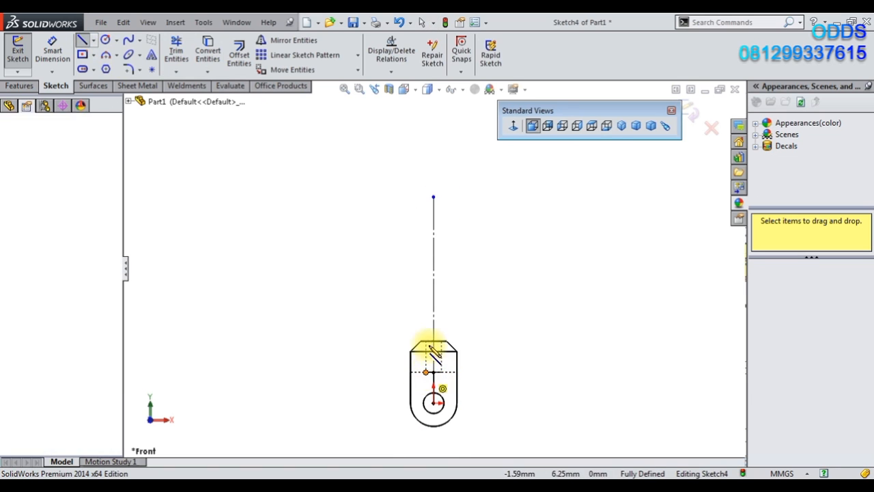
scroll(429, 344, down, 5)
click(424, 312)
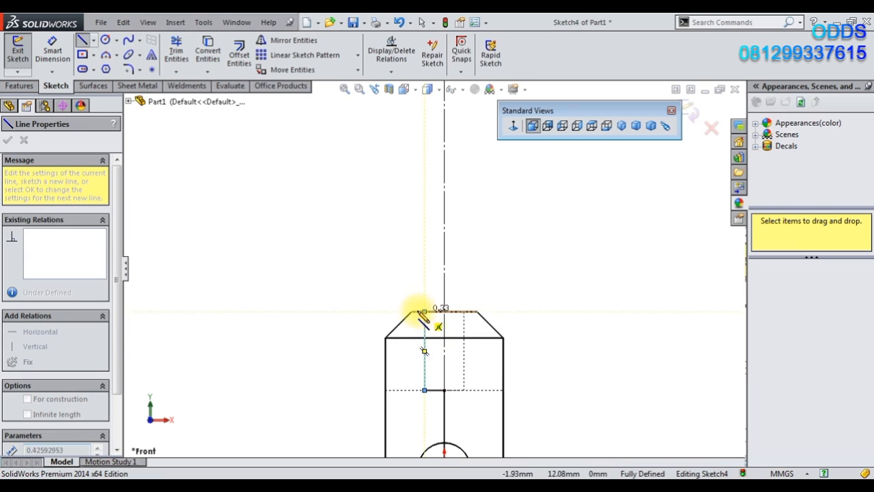
click(399, 312)
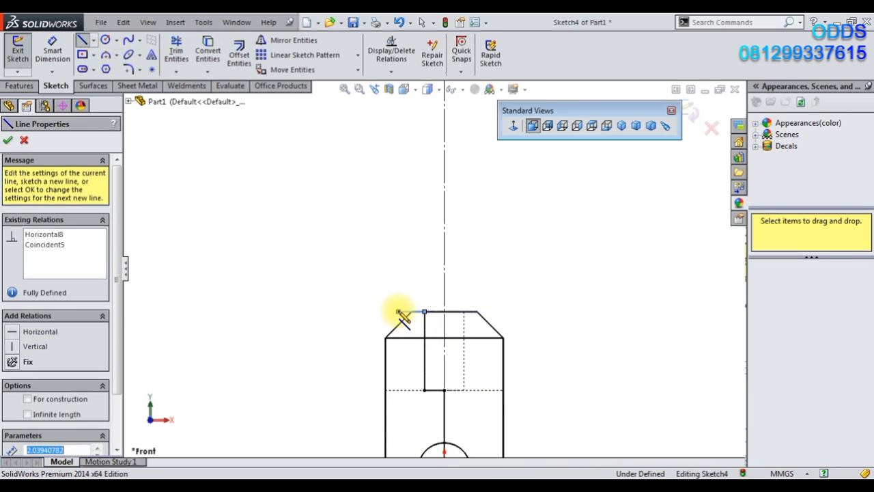
scroll(387, 225, up, 8)
scroll(410, 205, down, 4)
click(449, 219)
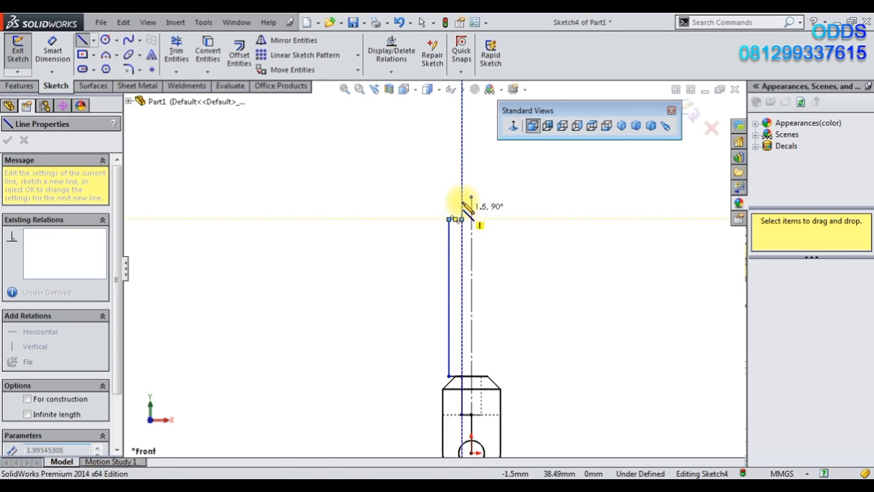
right_click(364, 196)
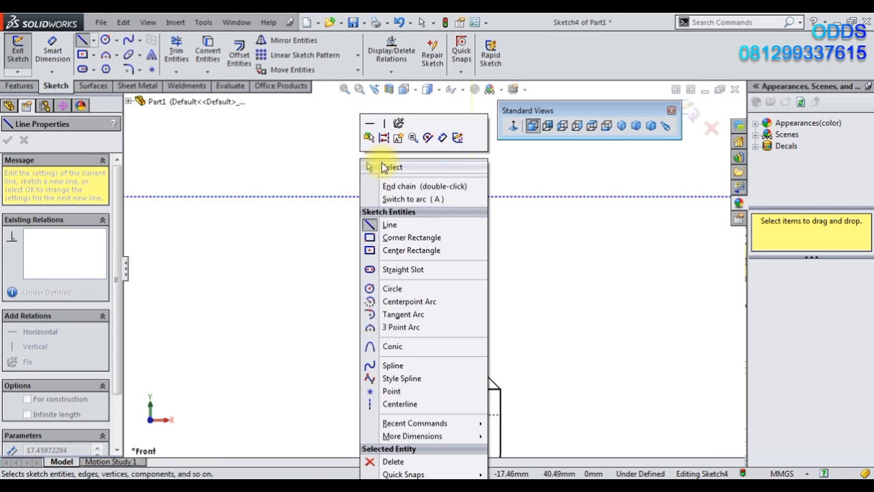
click(383, 167)
Step: Make the narrow upper step's vertical line collinear with the vertical line inside the top hole
click(462, 208)
ctrl+click(463, 412)
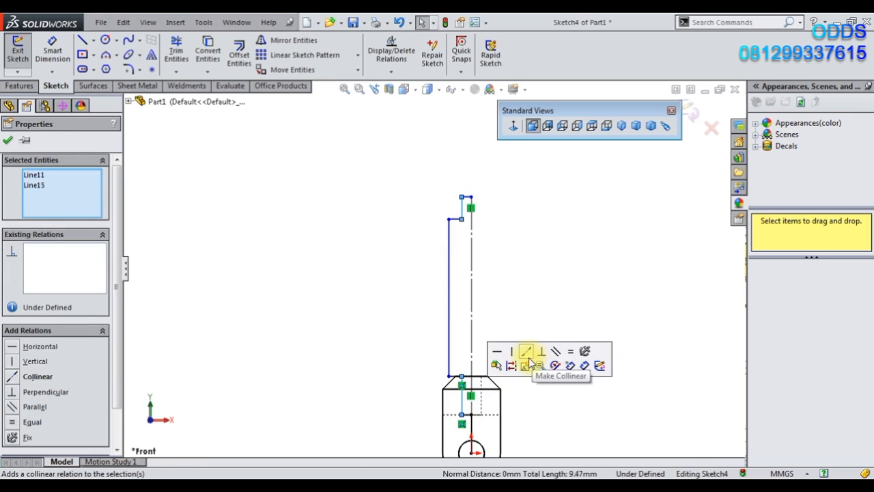
click(528, 361)
Step: Dimension the narrow upper step across the centerline as a 3 mm diameter
click(52, 51)
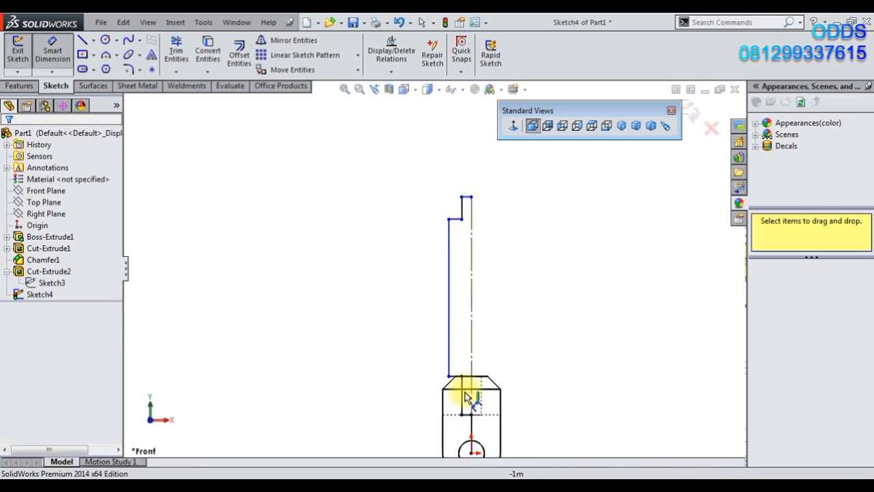
click(470, 210)
click(472, 213)
click(478, 184)
click(331, 280)
Step: Dimension the long outer line across the centerline as a 5 mm diameter
click(471, 263)
click(449, 249)
click(473, 163)
text(5)
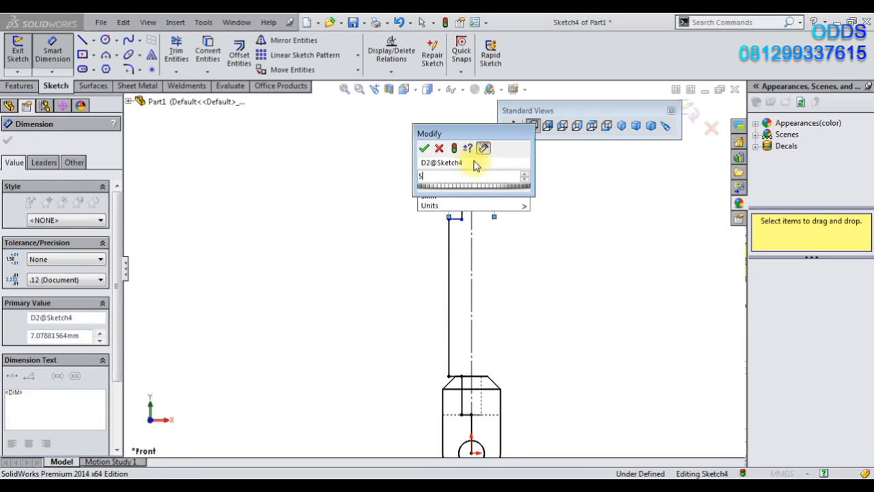
key(Return)
scroll(484, 364, down, 4)
scroll(437, 369, up, 5)
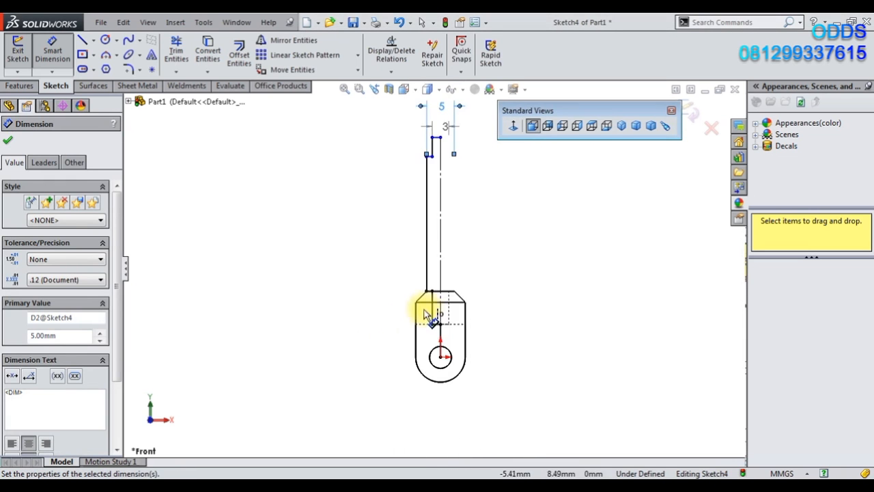
Step: Delete the entire stepped profile from the sketch, including its centerline and dimensions
click(480, 259)
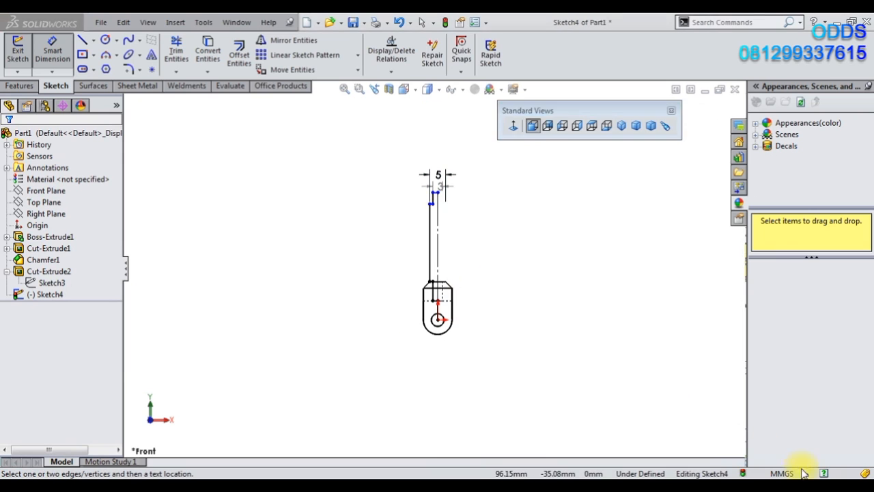
scroll(498, 279, down, 2)
scroll(382, 237, up, 1)
right_click(318, 186)
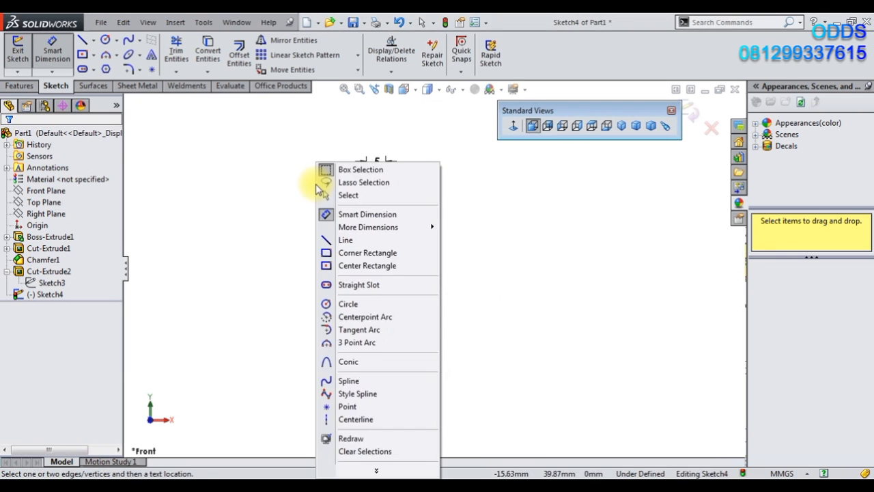
click(325, 195)
drag(316, 160, 470, 359)
key(Delete)
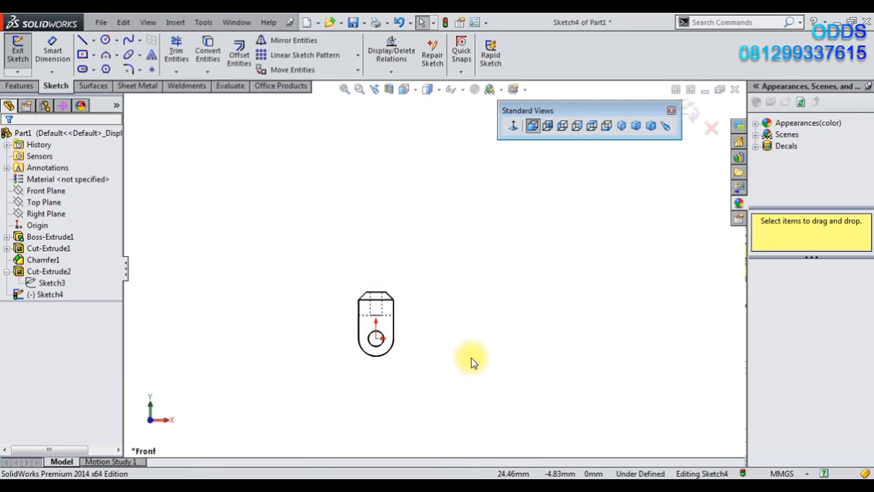
Step: Sketch a corner rectangle 1.5 mm wide and about 20.7 mm tall, from the centre of the hole's base up above the fork
click(92, 54)
click(110, 68)
scroll(382, 311, down, 2)
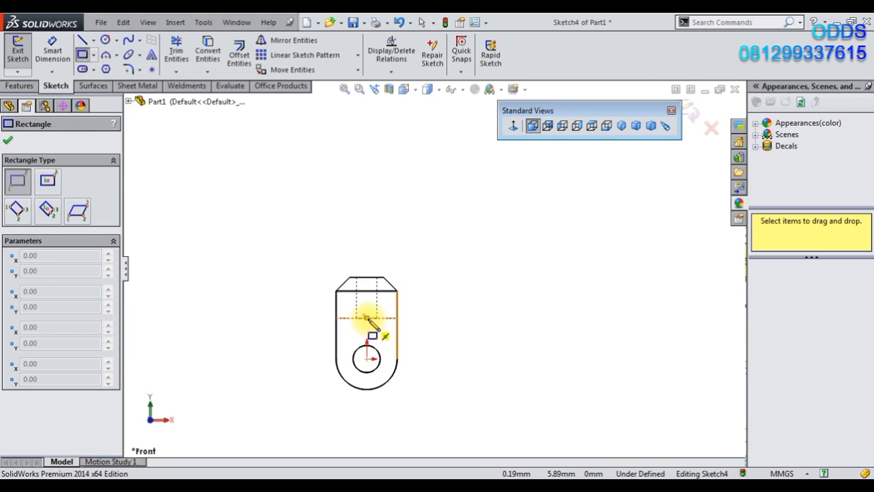
click(356, 177)
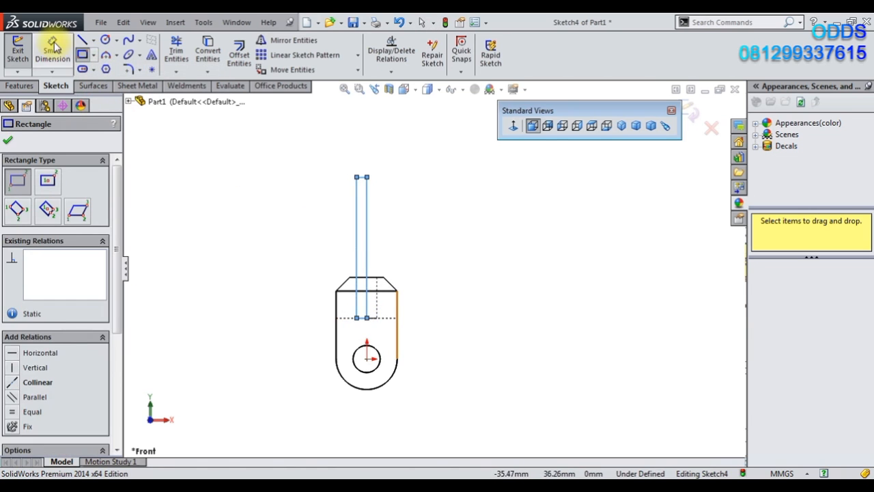
Step: Convert the rectangle's vertical edge on the hole's axis to construction geometry
click(53, 45)
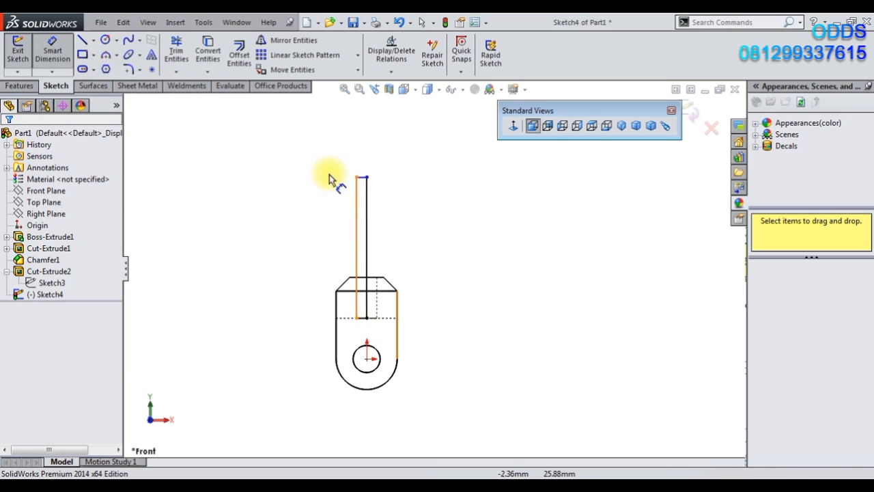
right_click(304, 159)
click(321, 193)
scroll(316, 189, down, 2)
click(408, 227)
Step: Dimension the rectangle's outer edge across the centerline with a diameter of 3 mm
click(53, 50)
click(388, 205)
click(406, 197)
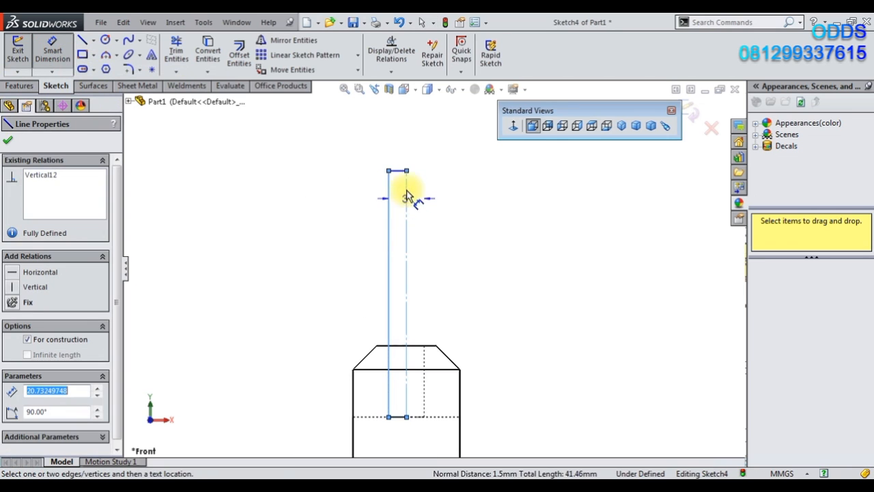
click(418, 152)
text(3.00mm)
key(Return)
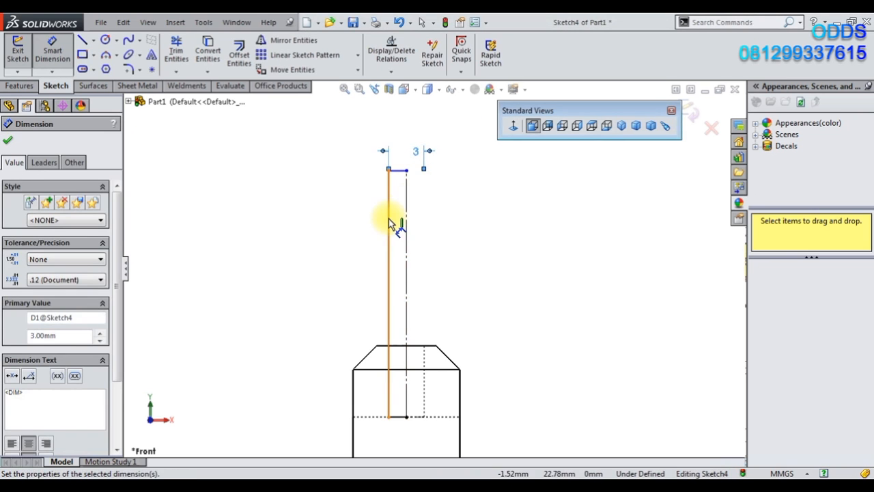
Step: Dimension the rectangle's outer vertical edge with a length of 46 mm
click(388, 225)
click(321, 225)
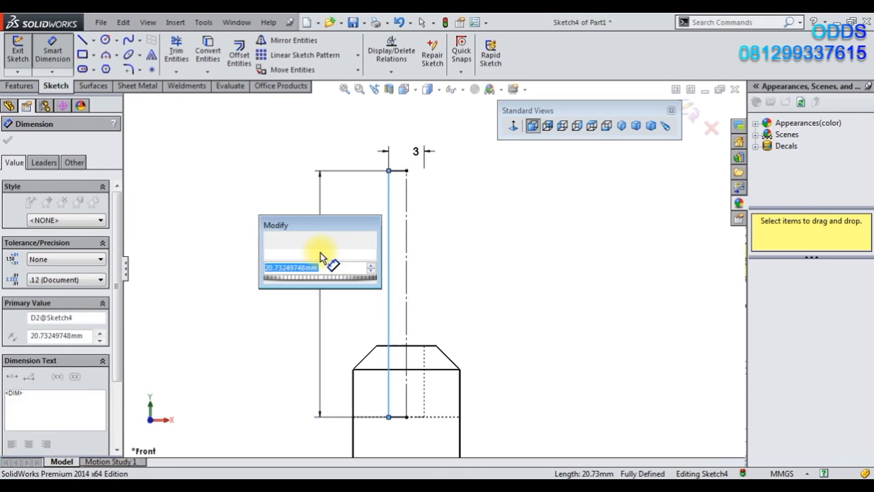
text(46)
key(Return)
key(f)
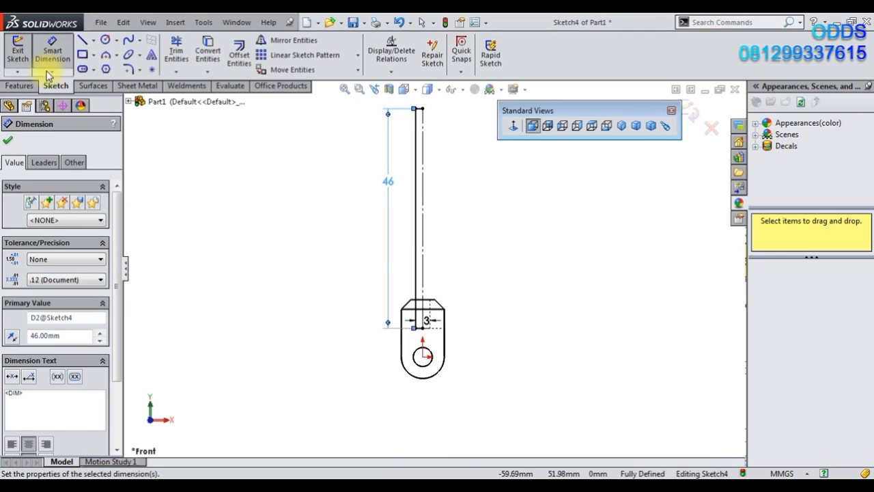
Step: Revolve the automatically closed profile 360° about its centerline into a rod, and display the model shaded with edges
click(20, 86)
click(62, 64)
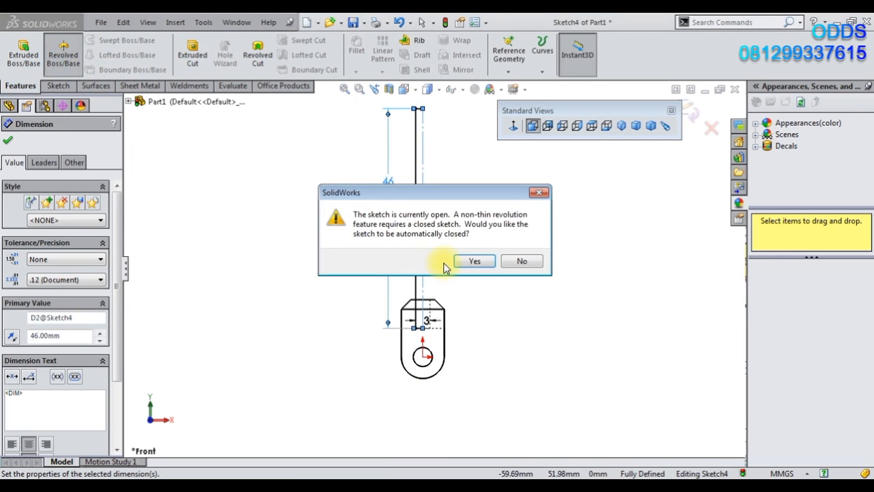
click(476, 263)
middle_drag(343, 194, 317, 229)
scroll(340, 207, down, 3)
scroll(343, 244, up, 1)
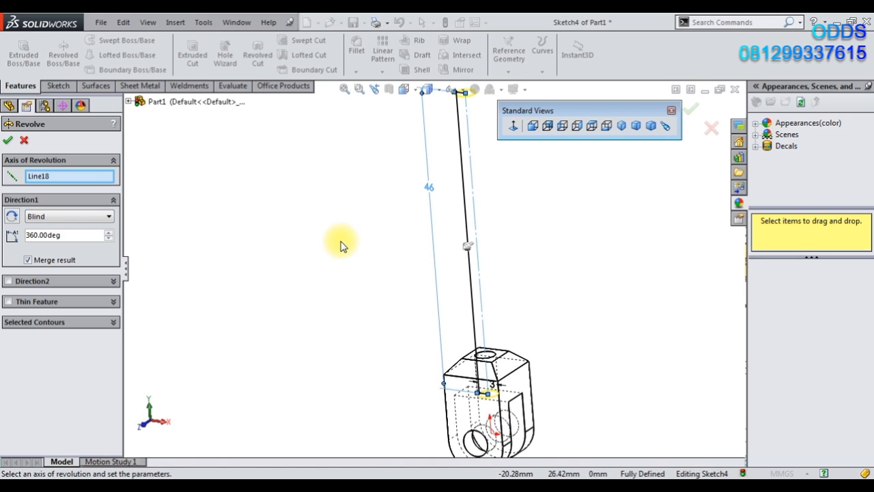
click(8, 140)
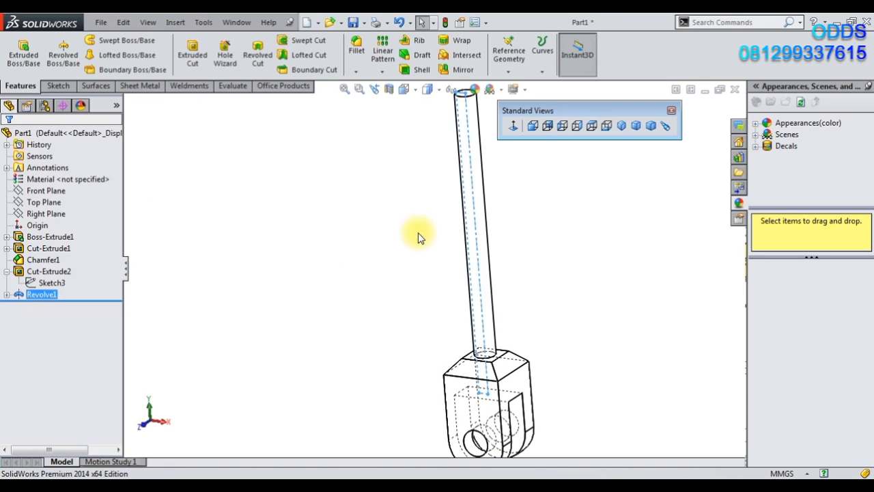
click(430, 89)
click(434, 109)
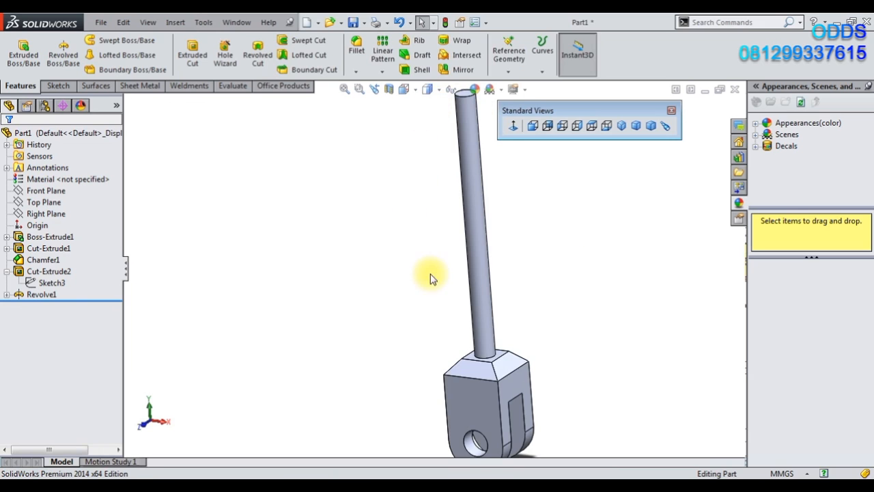
Step: Edit the rod's revolve feature and turn off Merge result so that the rod is a separate body
right_click(48, 292)
click(48, 263)
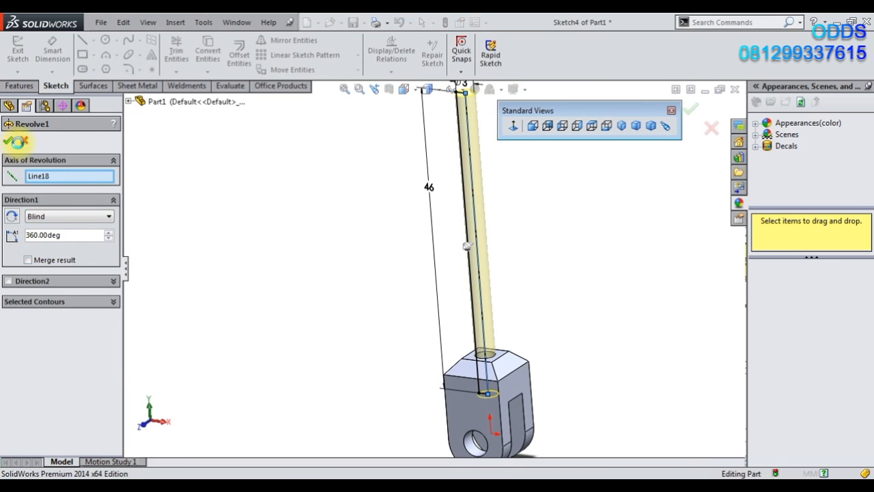
click(15, 141)
Step: Open a new sketch on the Right Plane, viewed normal to it
scroll(369, 295, up, 3)
middle_drag(506, 293, 239, 305)
click(47, 224)
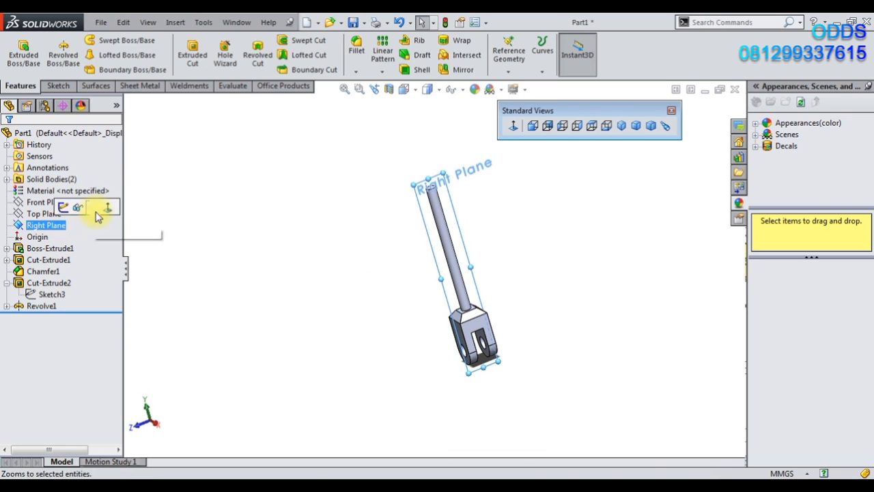
click(108, 208)
right_click(52, 225)
click(60, 207)
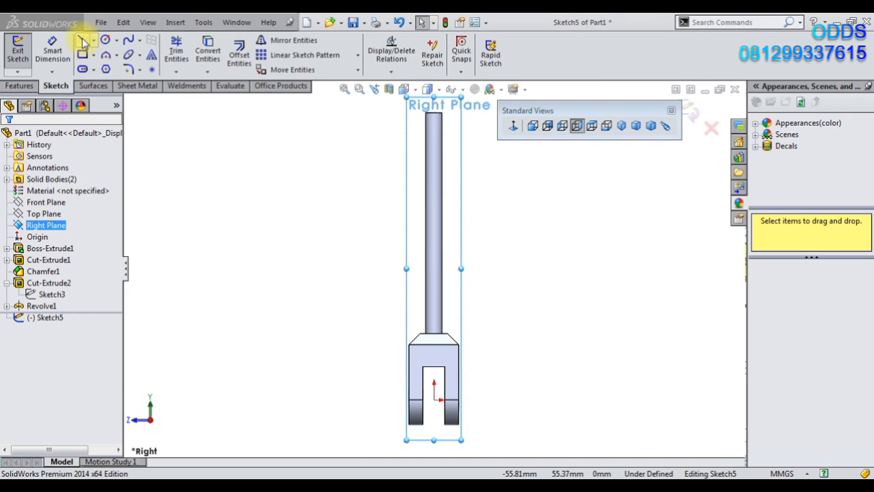
Step: Sketch a line chain from the origin to the fork's outer face, down, about 1.4 mm outward, up, across about 5.9 mm and back to the origin
click(84, 42)
scroll(450, 420, down, 3)
drag(448, 425, 404, 425)
click(405, 424)
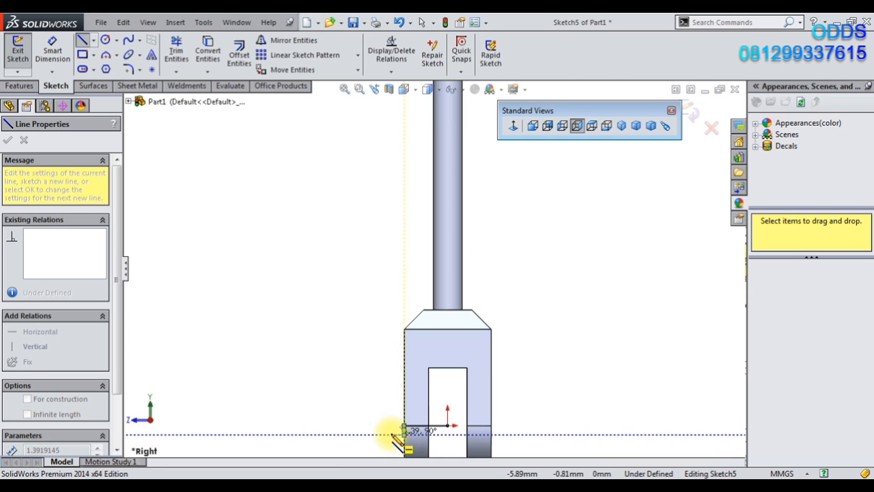
click(390, 408)
scroll(451, 413, down, 3)
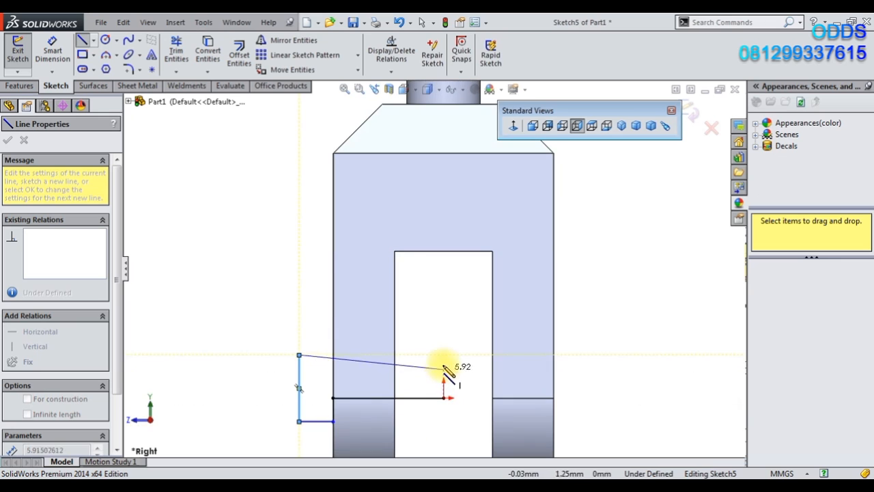
click(444, 355)
right_click(241, 304)
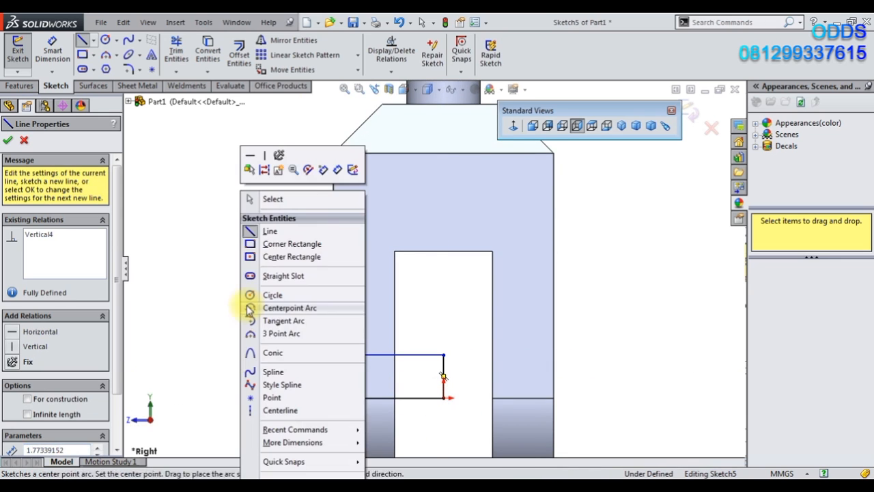
click(271, 198)
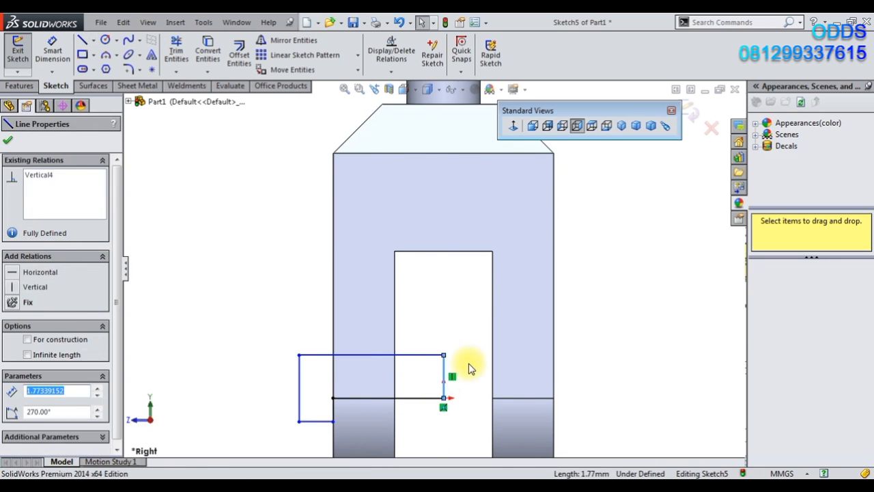
Step: Convert the horizontal line from the origin to the fork's outer face to construction geometry
click(421, 398)
click(469, 358)
Step: Dimension the profile's long upper horizontal line across the horizontal centerline with a diameter of 4 mm
click(52, 51)
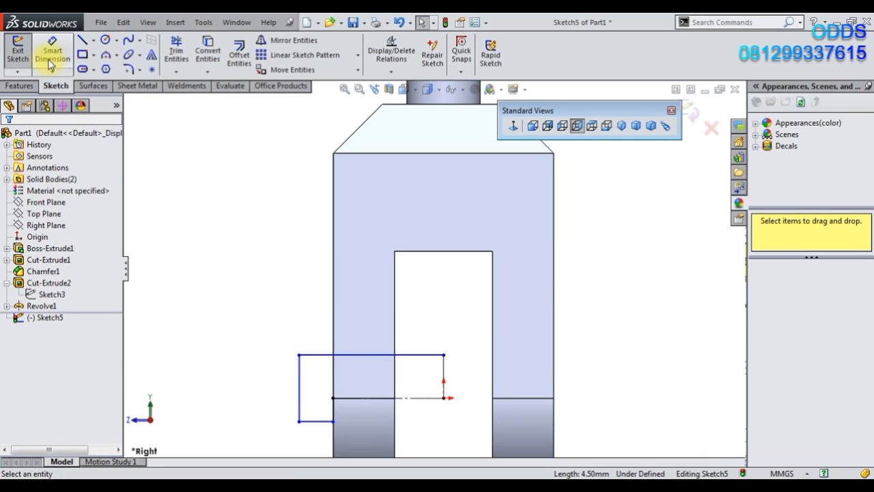
click(409, 358)
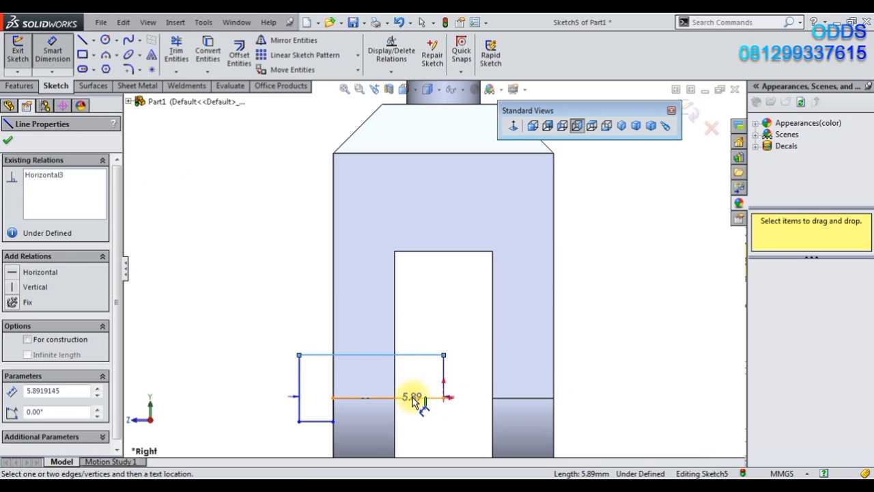
click(414, 398)
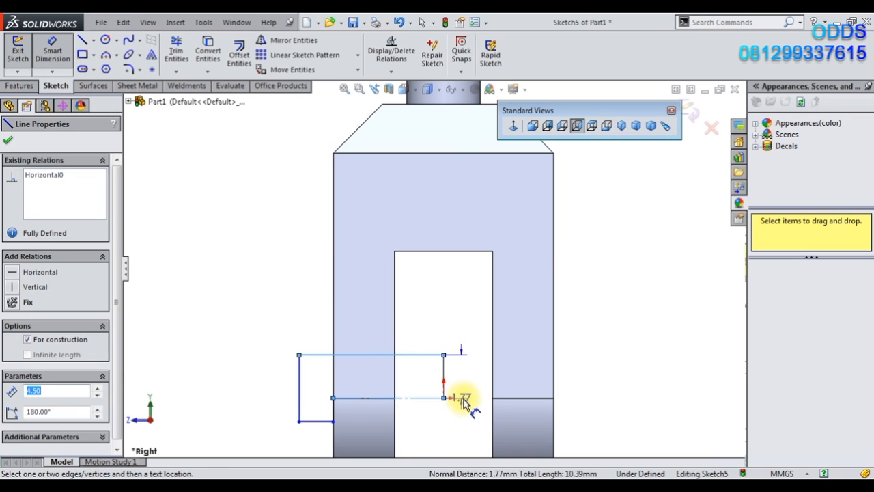
click(464, 401)
text(4)
key(Return)
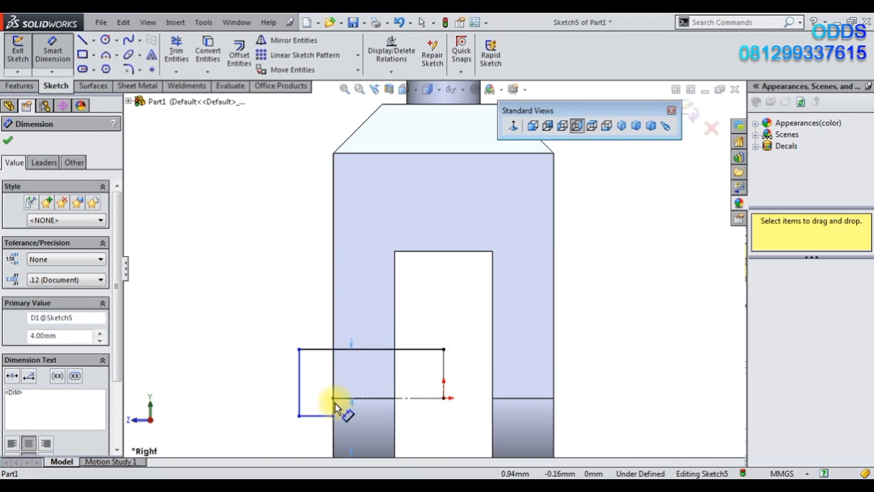
click(315, 414)
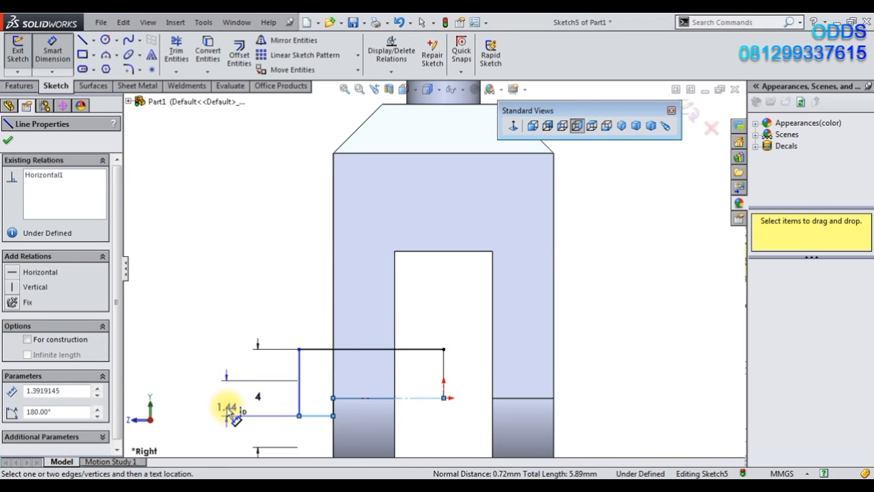
click(231, 414)
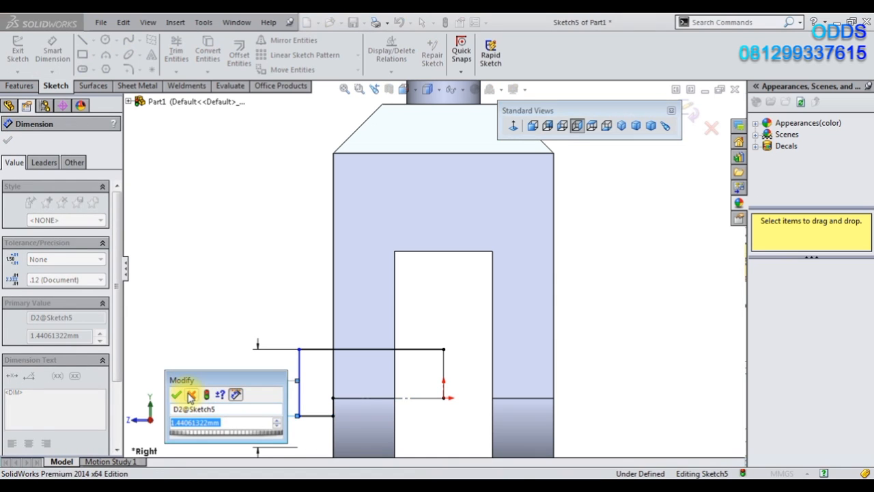
text(4)
key(Return)
key(Escape)
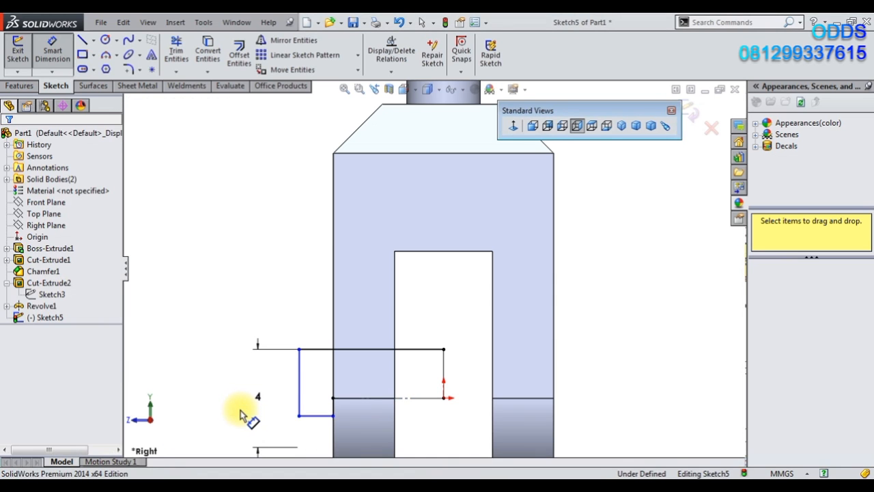
Step: Sketch a short line up the fork's outer face from the centerline and an outward line about 1.4 mm long, and make the outward line horizontal
click(82, 40)
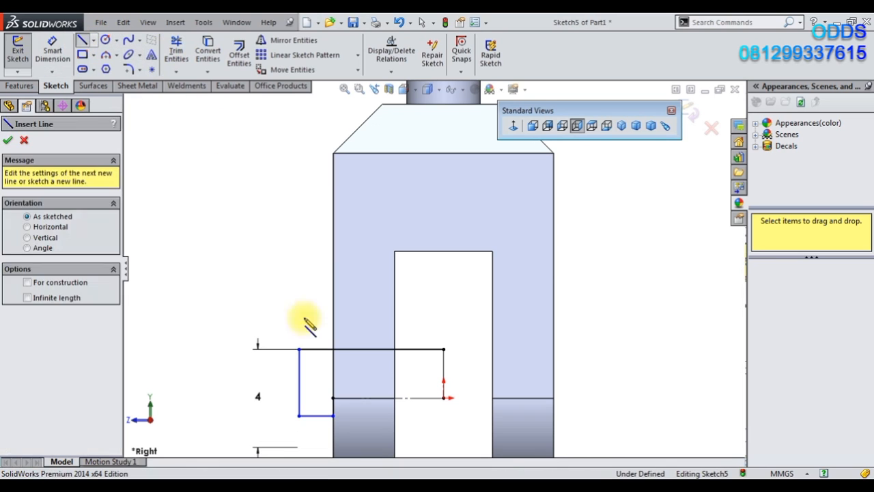
click(332, 398)
click(305, 381)
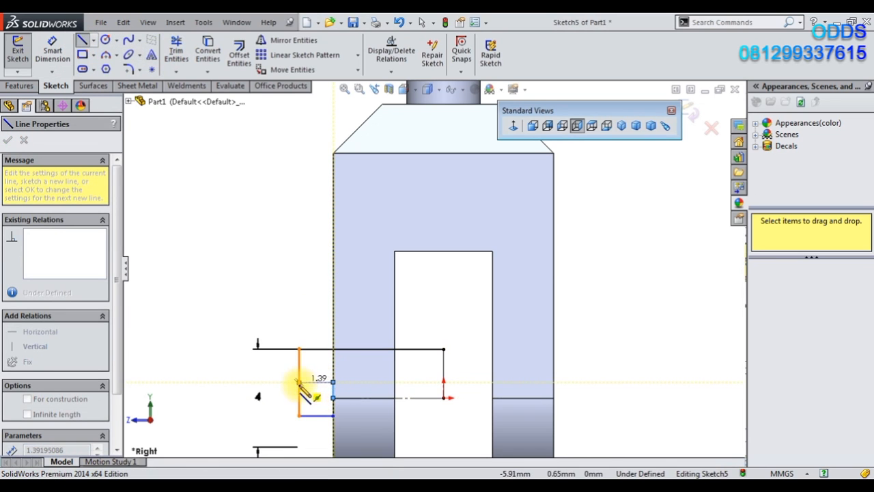
click(298, 391)
right_click(178, 312)
click(213, 154)
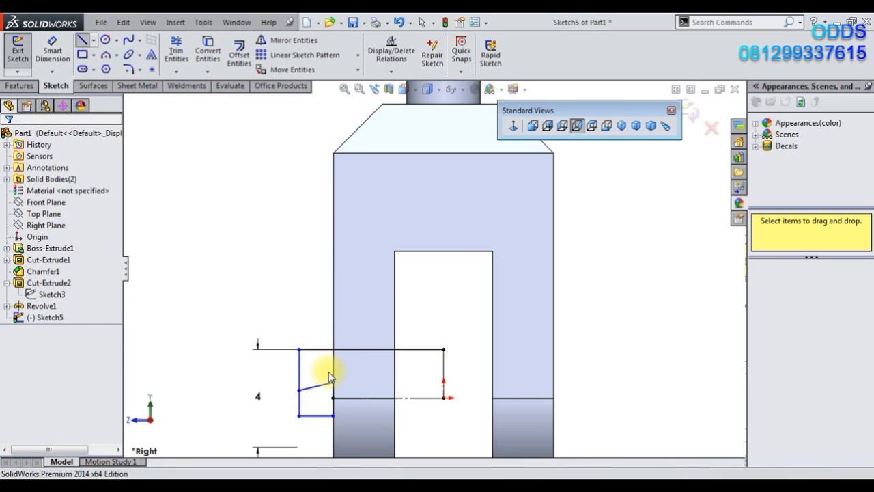
click(324, 384)
click(362, 332)
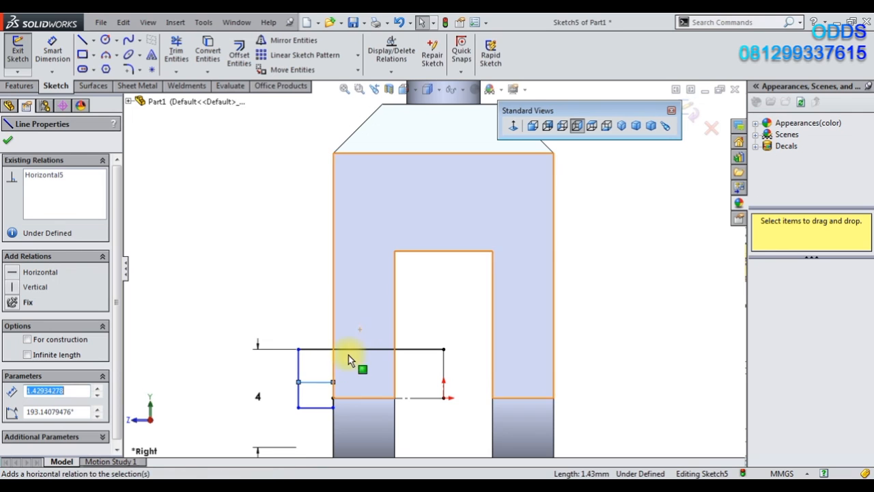
Step: Dimension the new short horizontal line across the horizontal centerline with a diameter of 3 mm
click(53, 48)
click(323, 381)
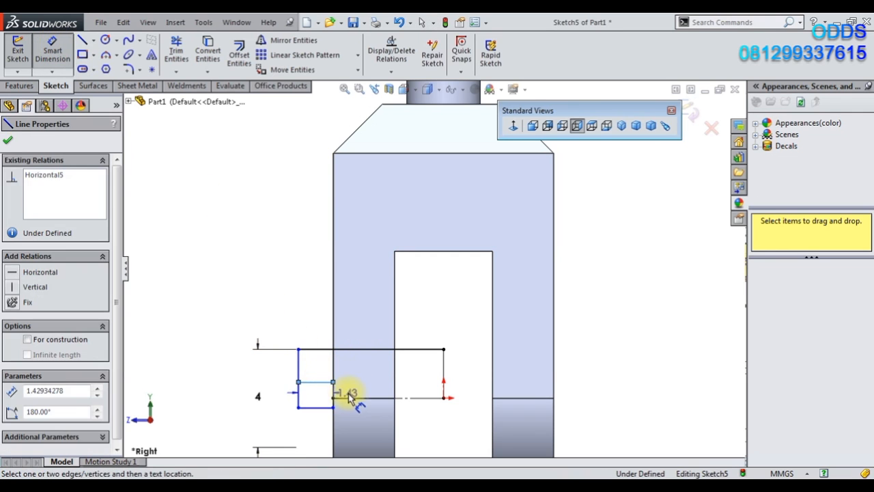
click(285, 424)
text(3)
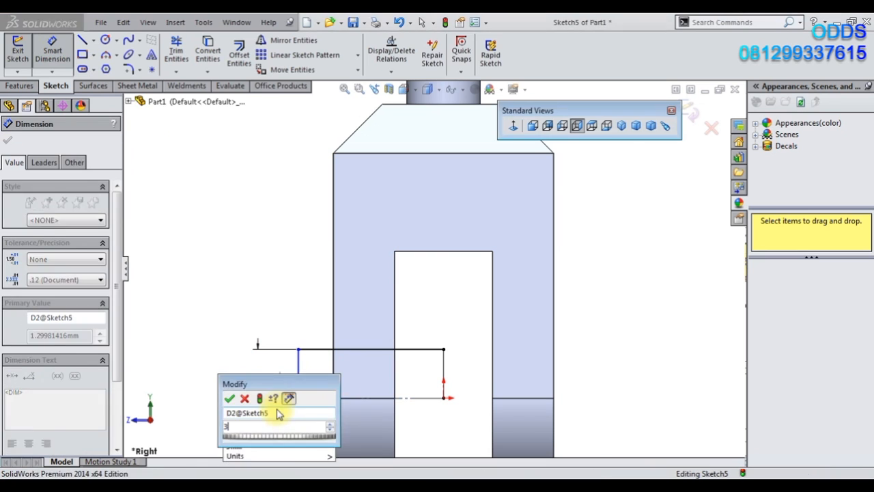
key(Return)
Step: Trim away the leftover lower outer corner and draw a vertical line along the fork's outer face from the short line's inner end to the centerline
click(176, 49)
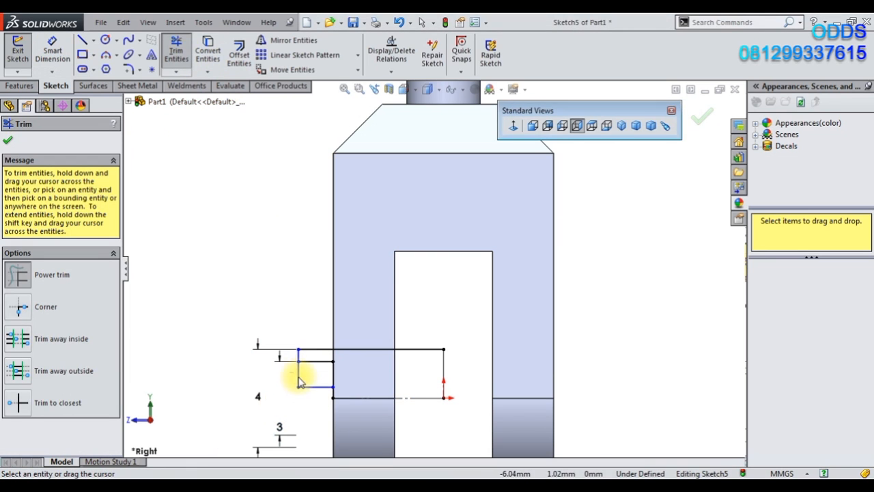
scroll(314, 392, down, 3)
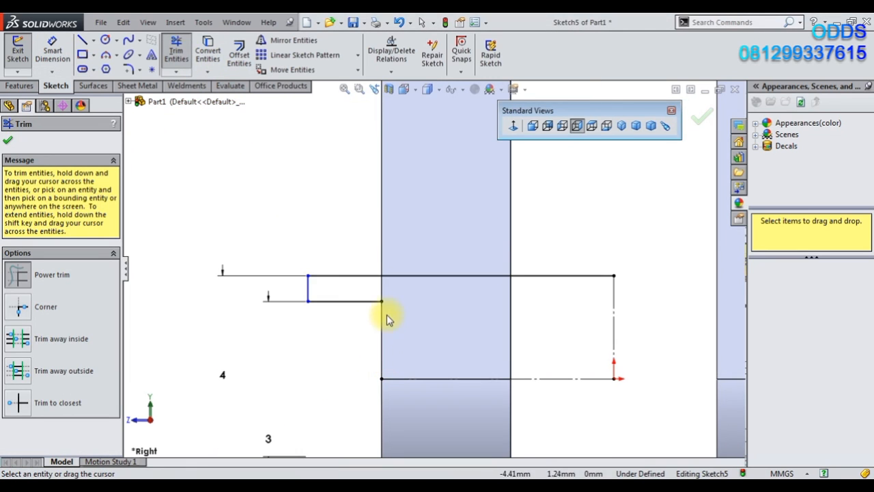
click(82, 40)
click(381, 301)
click(381, 377)
click(19, 86)
right_click(158, 161)
click(173, 168)
scroll(489, 328, up, 1)
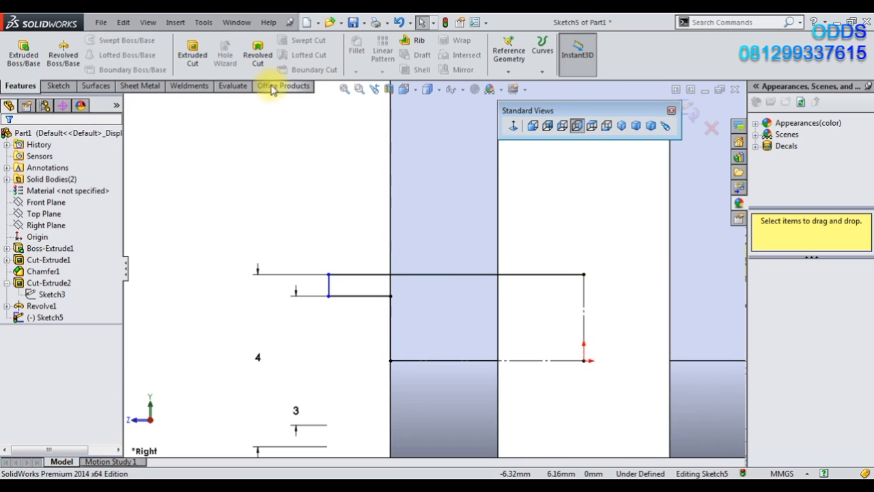
click(58, 85)
click(290, 40)
click(373, 296)
click(329, 286)
click(360, 274)
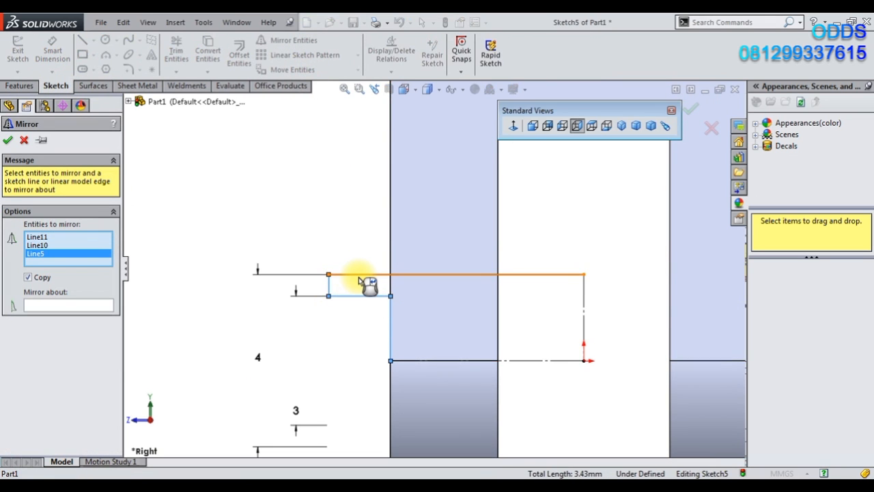
click(24, 140)
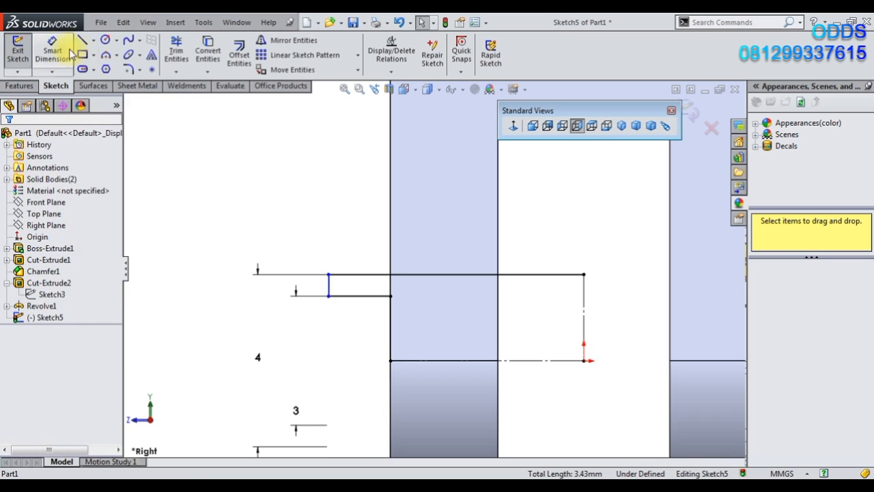
Step: Dimension the short horizontal line outside the fork with a length of 3 mm
click(348, 304)
click(349, 309)
text(3)
key(Return)
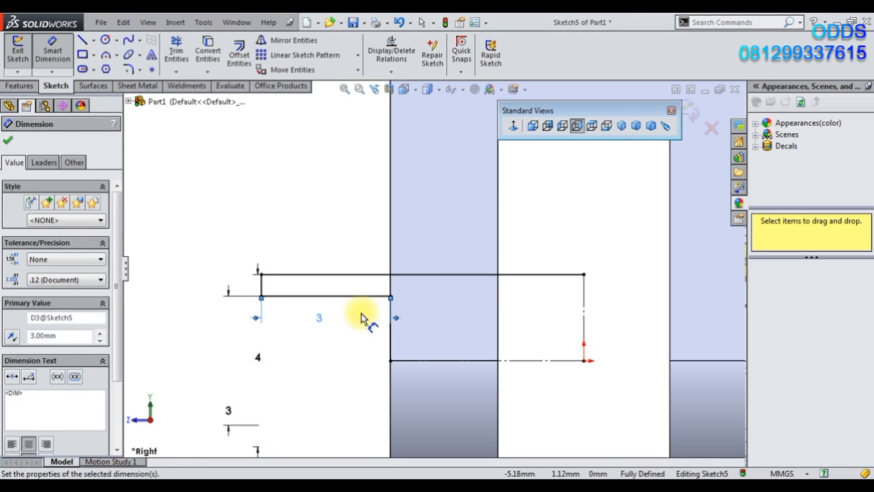
Step: Reposition the 4 mm and 3 mm diameter dimensions beside the profile so they are clearly separated
scroll(554, 421, up, 1)
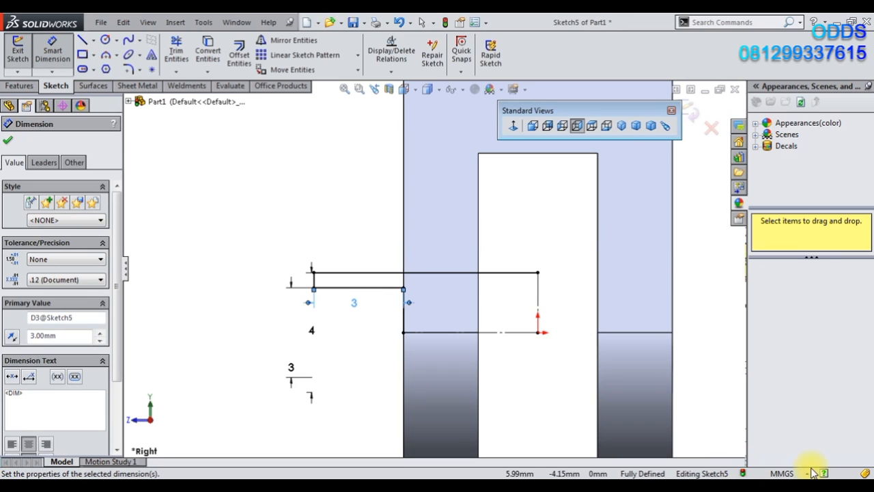
drag(312, 335, 240, 324)
drag(289, 363, 284, 349)
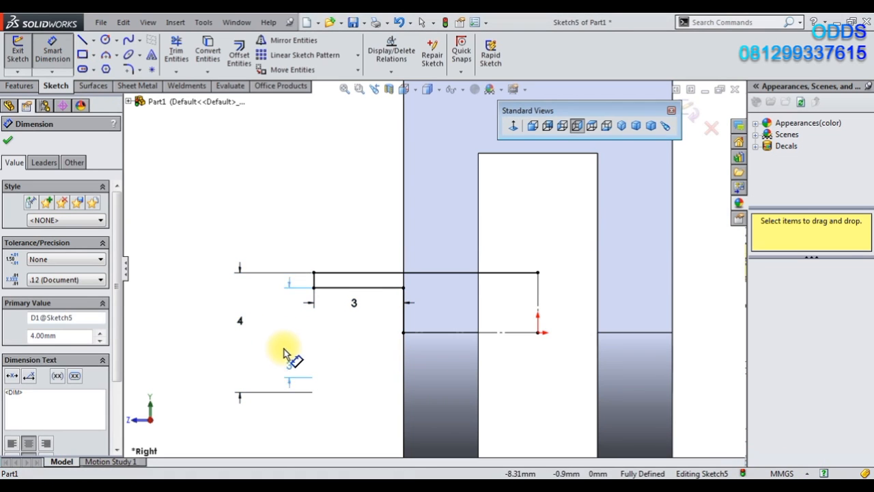
click(276, 338)
scroll(385, 335, up, 1)
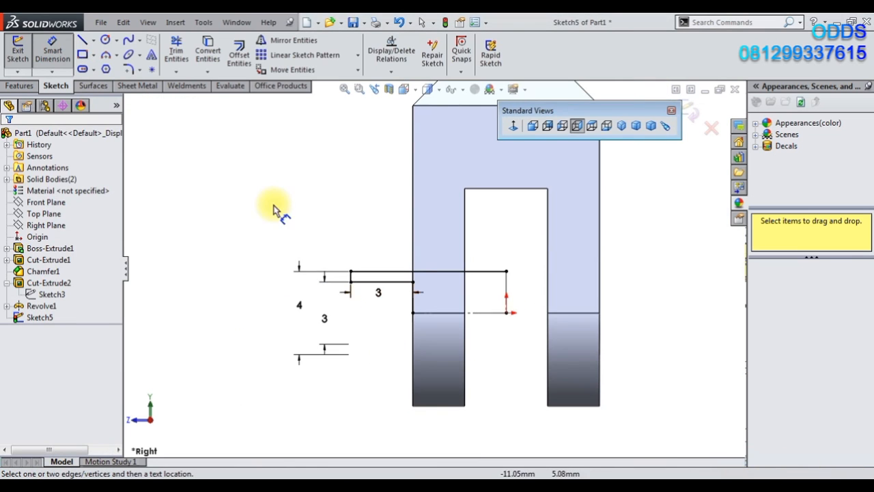
right_click(311, 208)
click(332, 196)
Step: Mirror the profile lines about the vertical construction line at the origin
click(287, 41)
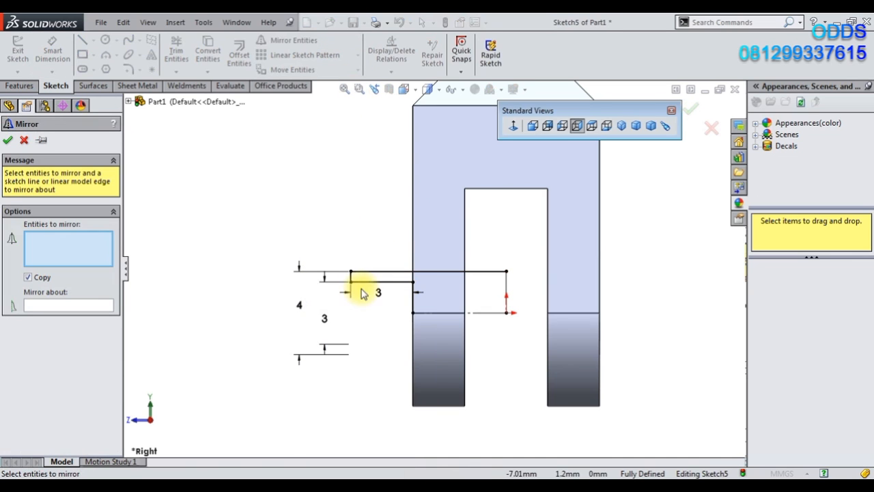
click(414, 301)
click(399, 281)
click(351, 276)
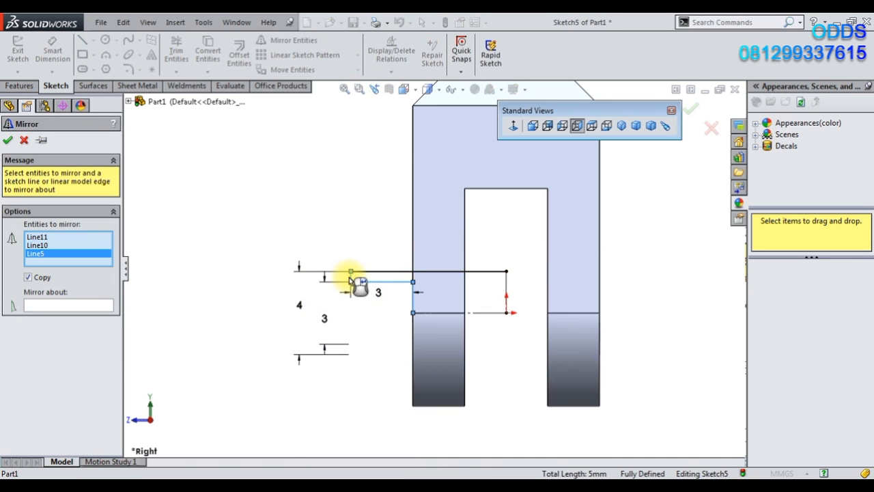
click(104, 306)
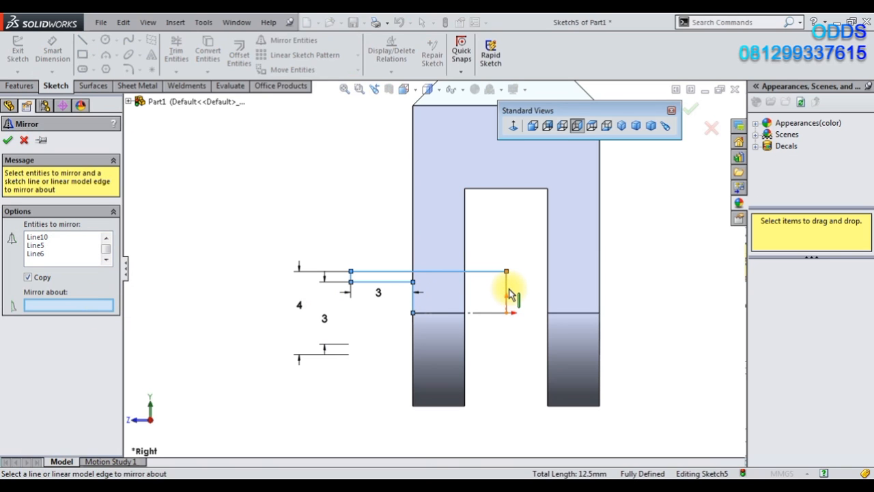
click(75, 263)
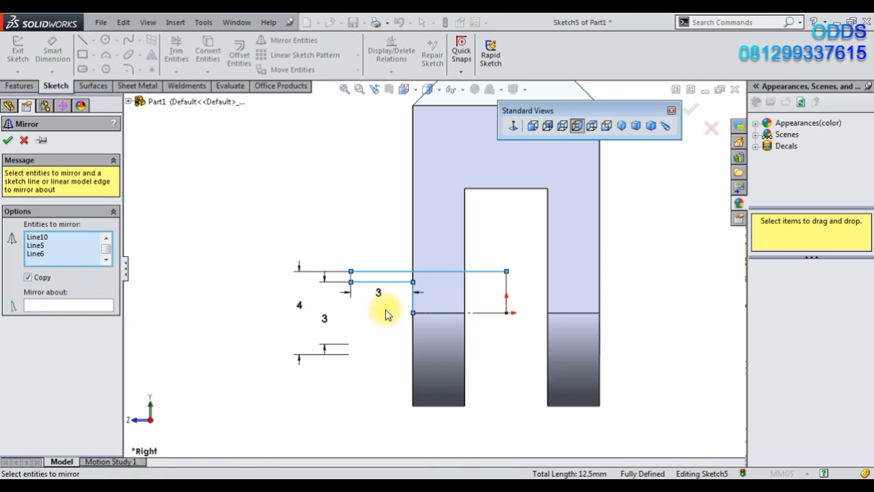
click(75, 304)
click(506, 304)
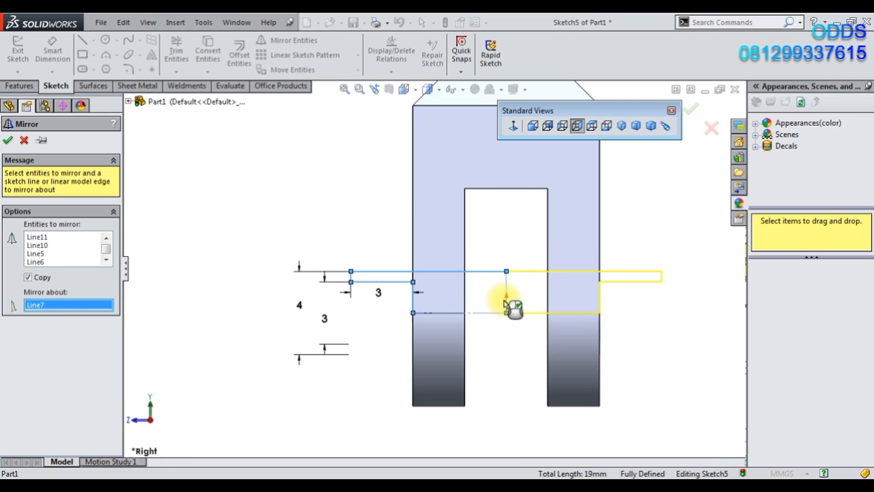
click(691, 109)
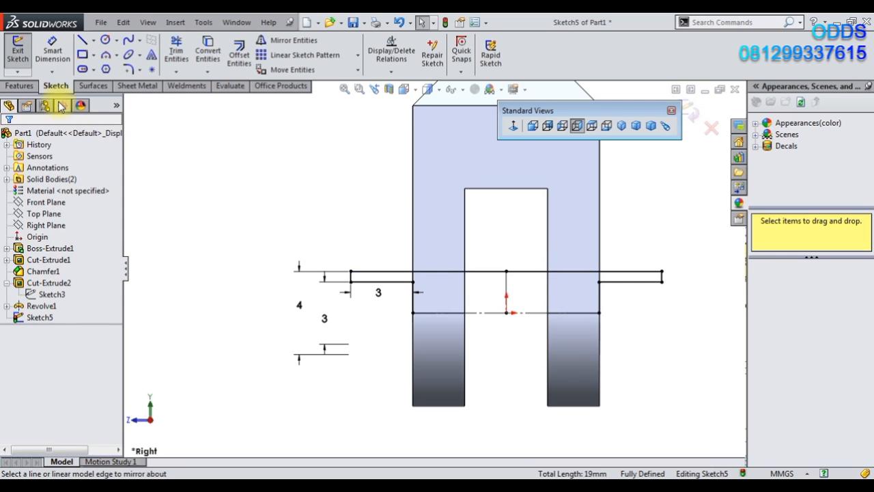
Step: Undo the mirroring of the profile lines
click(20, 85)
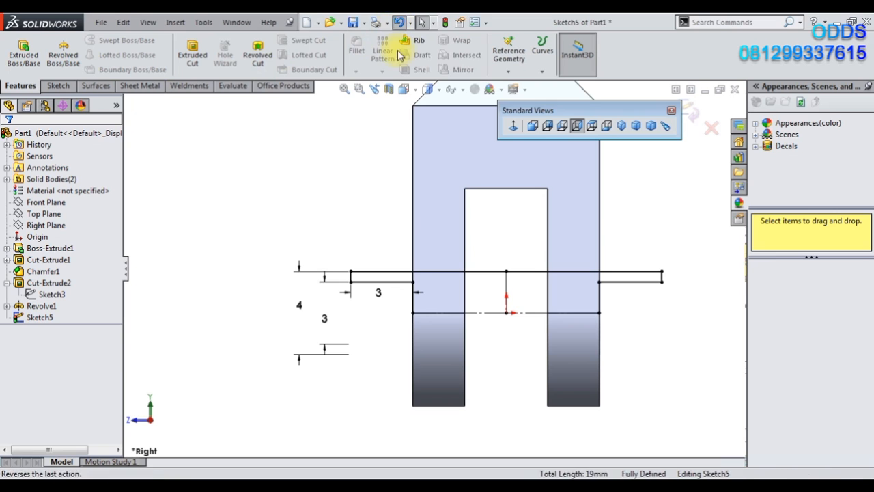
click(399, 23)
scroll(403, 237, down, 2)
click(58, 85)
click(82, 40)
scroll(403, 287, down, 3)
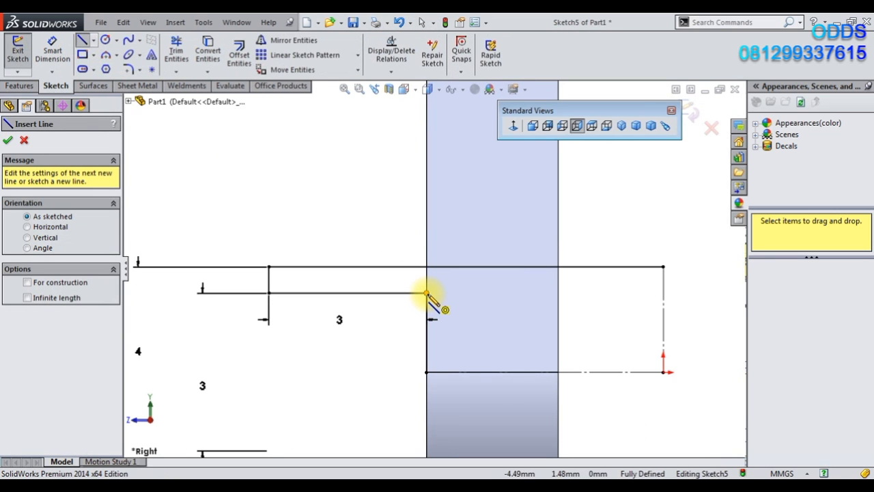
scroll(392, 314, up, 3)
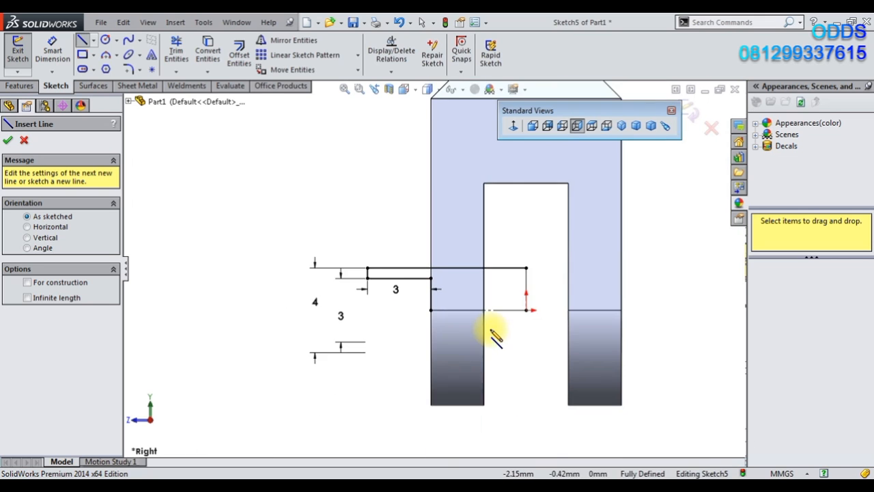
scroll(413, 311, up, 1)
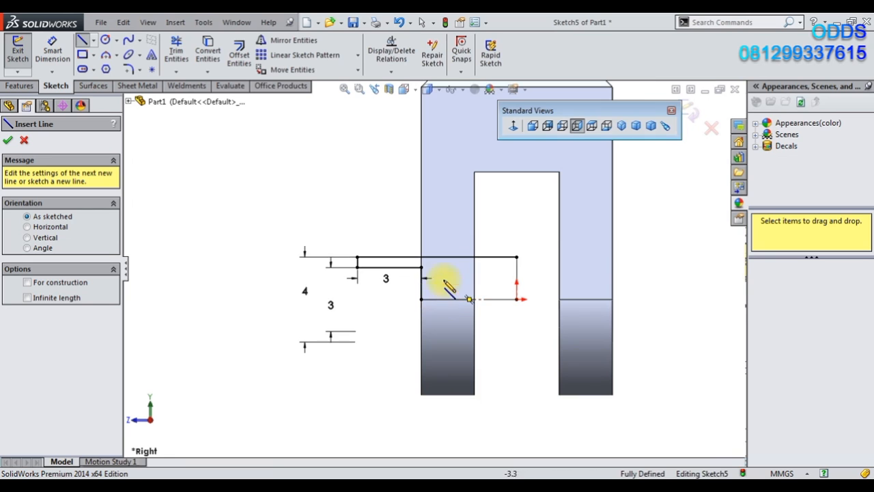
scroll(417, 272, down, 3)
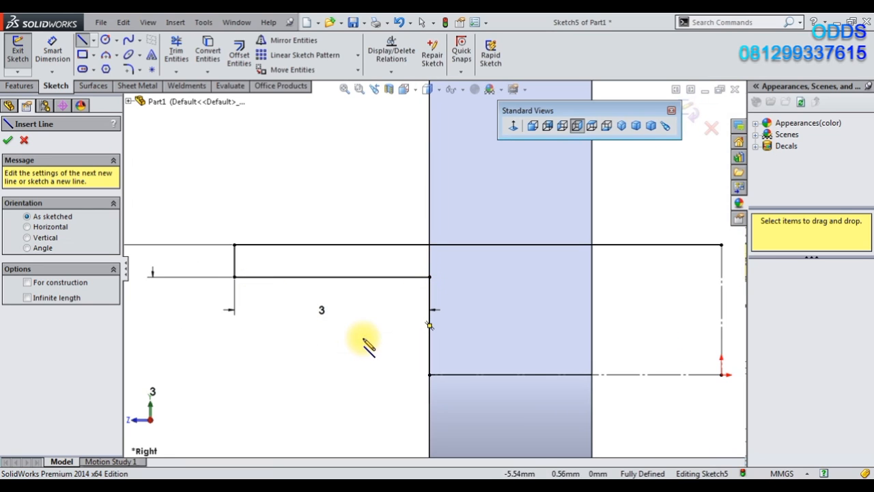
Step: Trim off the outer end line and the upper line beyond the fork's outer face, and join the two levels with a short vertical line
click(176, 53)
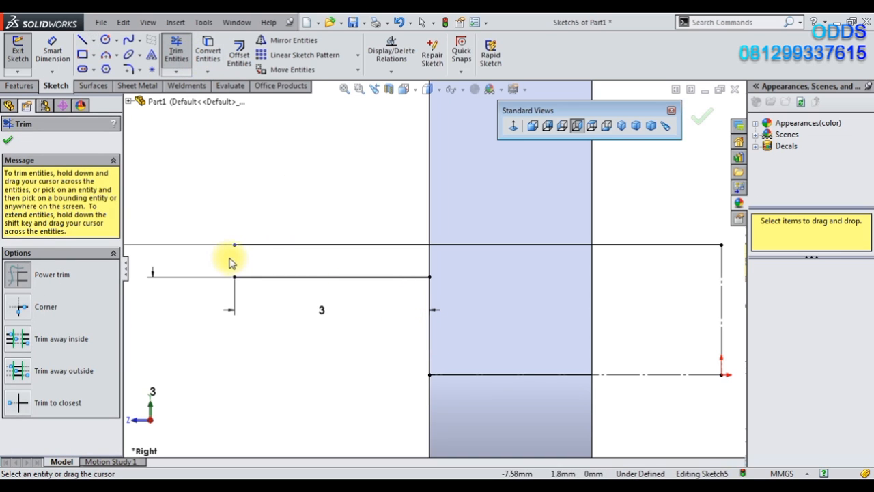
click(82, 41)
click(429, 277)
click(429, 245)
click(176, 50)
drag(333, 215, 347, 249)
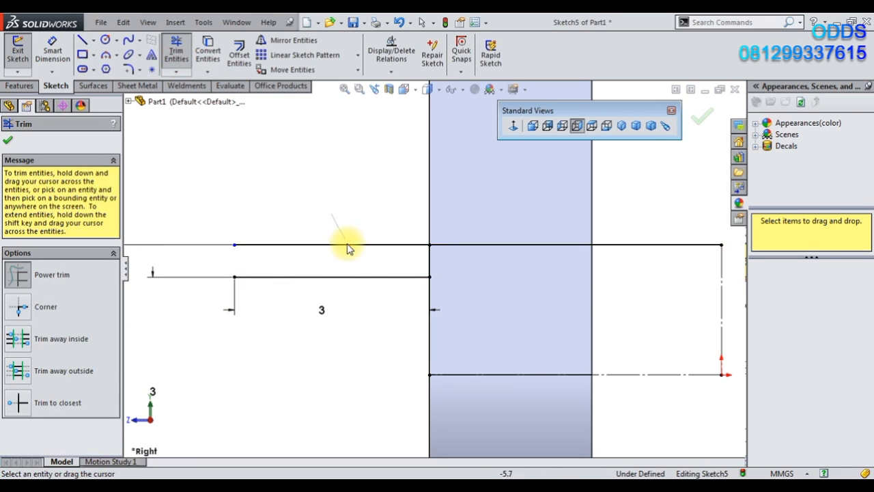
Step: Draw a vertical line down from the short horizontal line's outer end, and extend the construction centerline to meet it, trimming the excess
click(85, 41)
click(234, 277)
click(234, 401)
click(176, 49)
mouse_move(463, 372)
shift+mouse_down()
mouse_move(218, 372)
mouse_move(256, 394)
shift+mouse_up()
scroll(318, 383, up, 2)
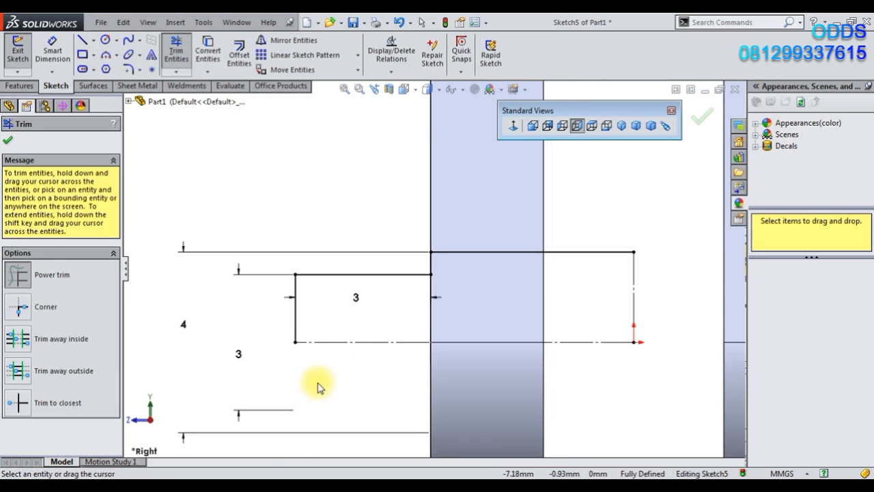
click(8, 141)
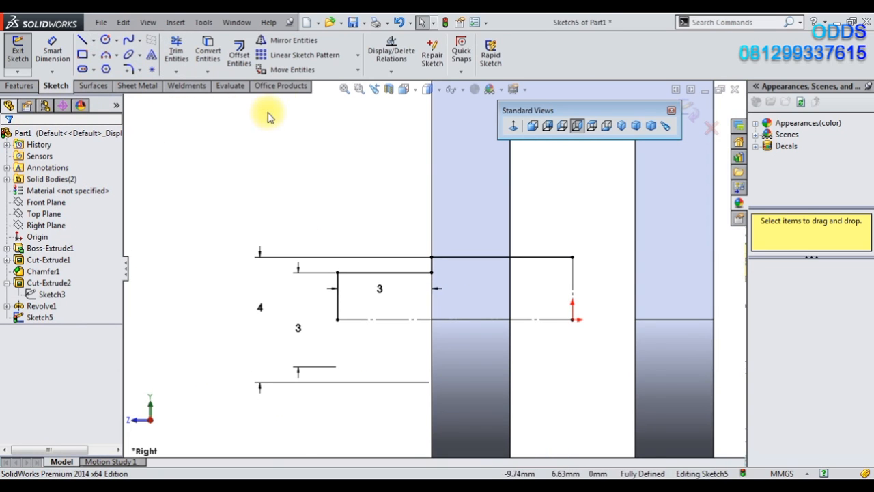
Step: Mirror the whole stepped profile about the vertical construction line at the origin
click(287, 40)
drag(280, 192, 570, 352)
click(68, 305)
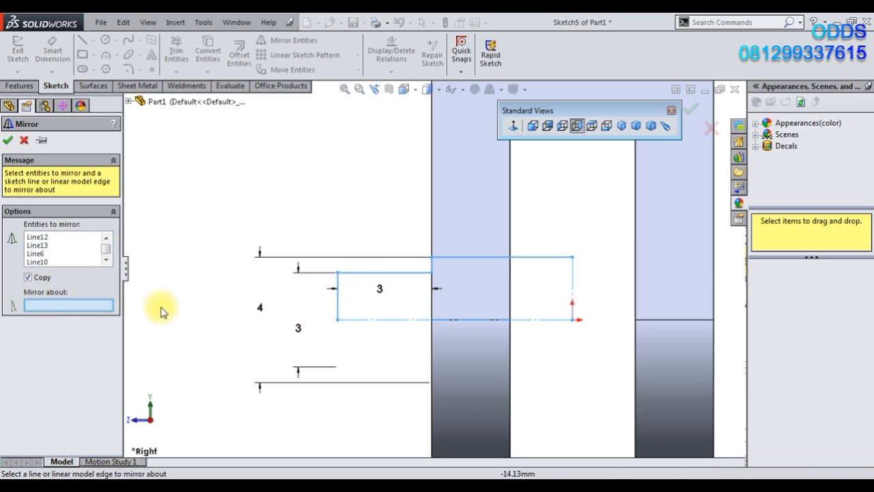
click(573, 292)
click(691, 111)
scroll(595, 279, up, 2)
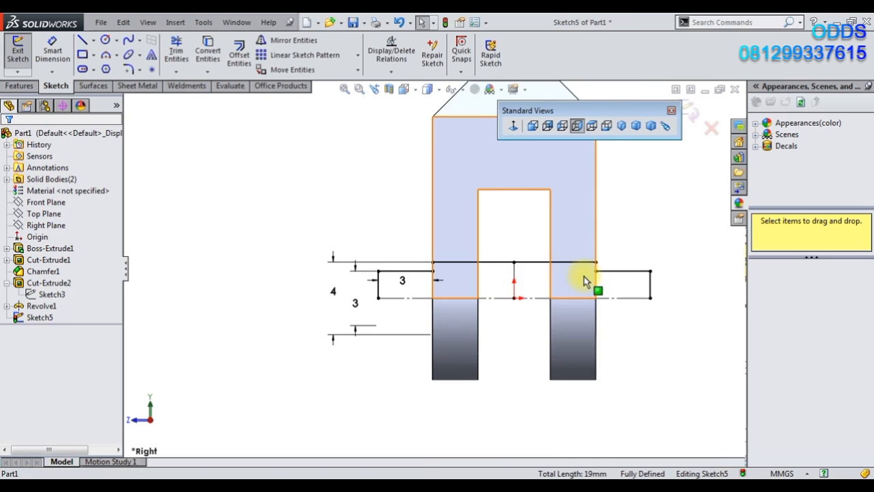
Step: Revolve the stepped pin profile 360 degrees about its horizontal construction centerline
scroll(586, 279, down, 1)
click(19, 85)
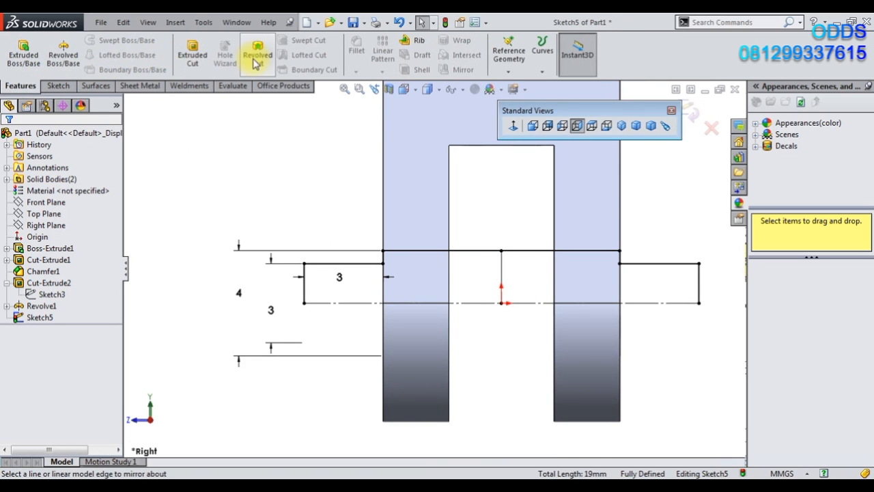
click(68, 60)
click(475, 261)
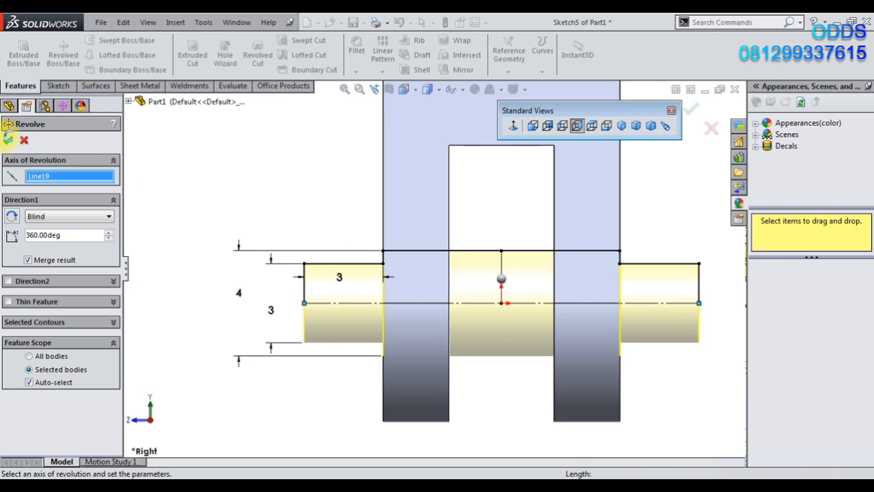
click(8, 138)
middle_drag(307, 220, 161, 283)
Step: Edit the pin's revolve to turn off merging so it stays a separate body, and show the part in isometric view
click(44, 317)
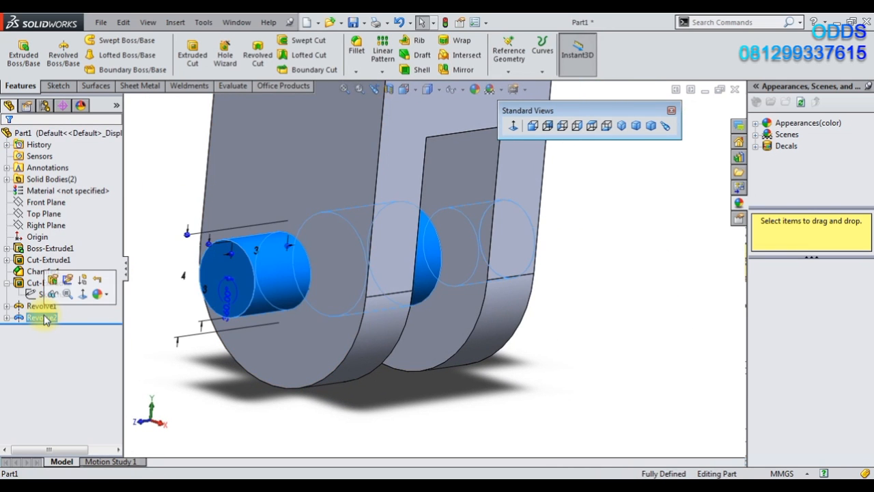
click(52, 278)
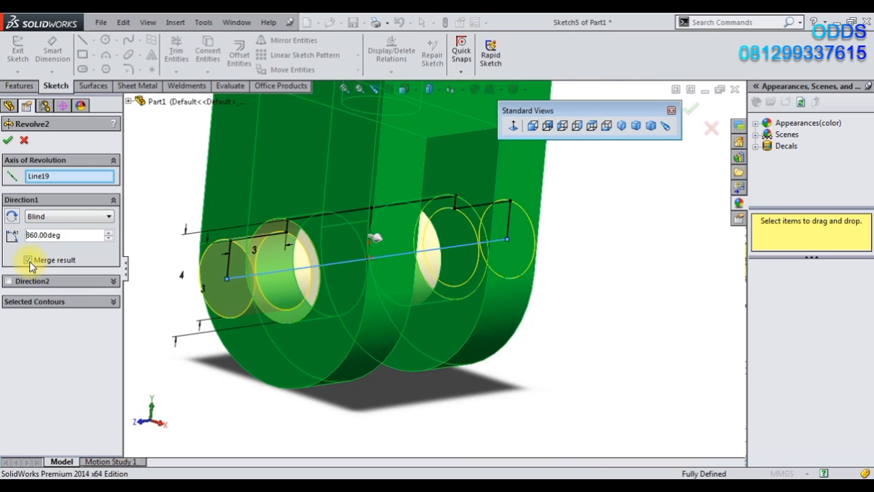
click(28, 261)
click(7, 140)
scroll(405, 349, up, 3)
mouse_move(404, 345)
middle_down()
mouse_move(335, 361)
mouse_move(412, 333)
middle_up()
scroll(414, 279, up, 7)
scroll(490, 195, down, 3)
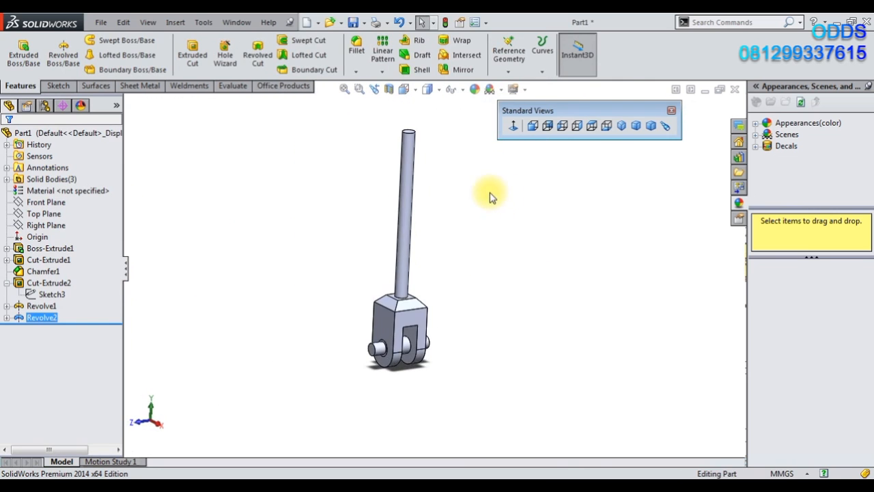
click(620, 130)
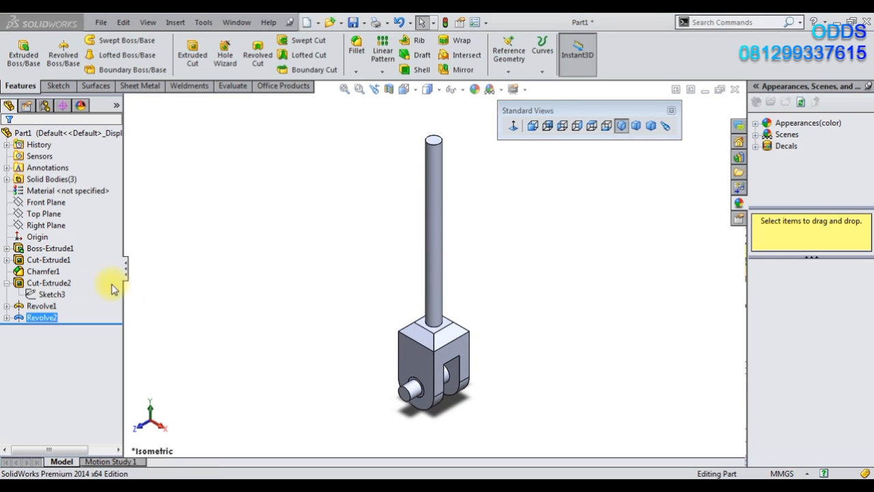
Step: Start a sketch on the Right Plane and draw a vertical construction line along the rod's axis from its top end to the fork
click(52, 227)
click(103, 210)
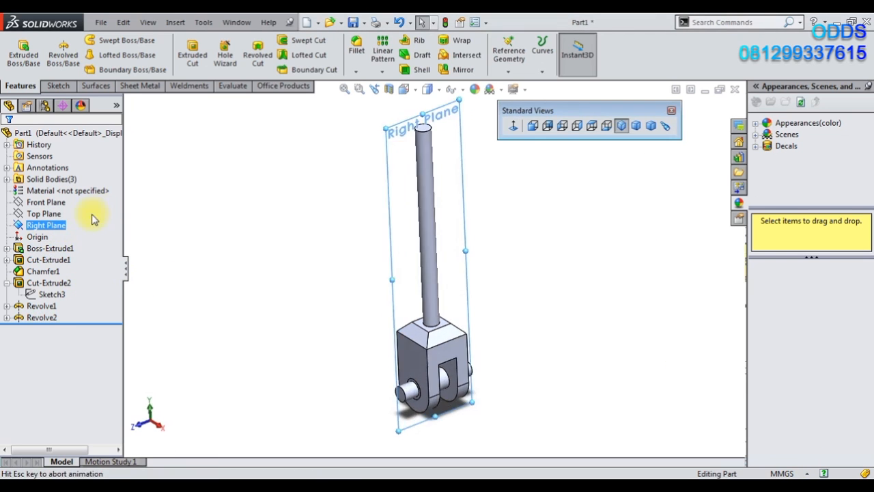
right_click(59, 231)
click(61, 210)
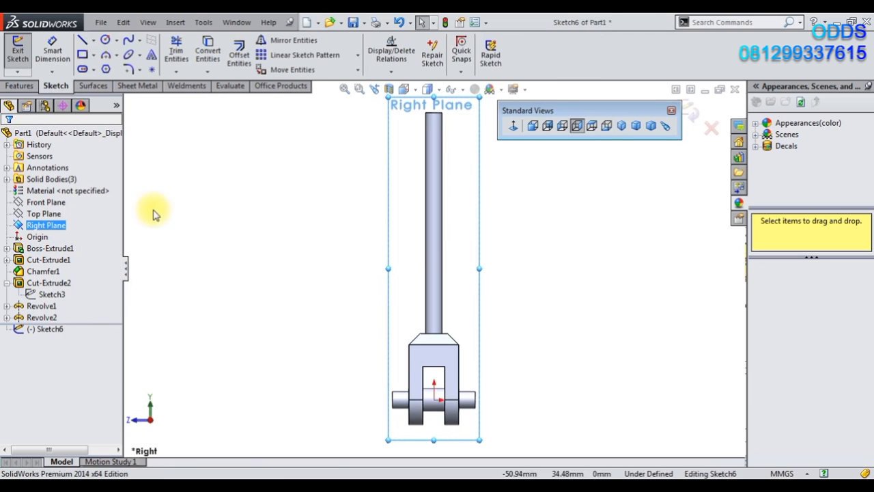
click(82, 39)
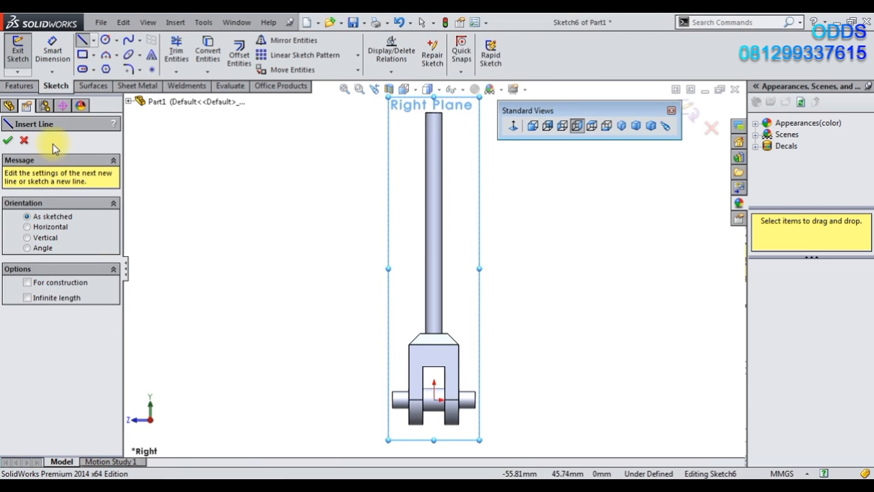
click(93, 41)
click(95, 66)
scroll(466, 225, up, 3)
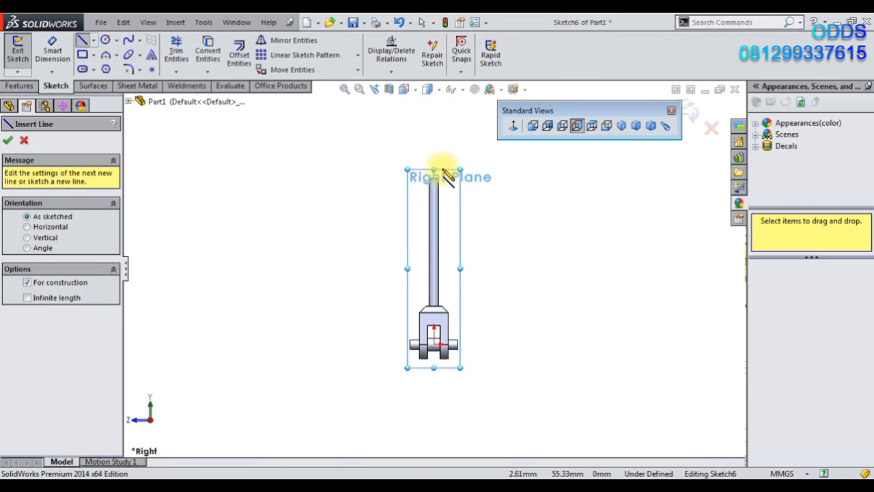
scroll(444, 169, down, 5)
click(418, 206)
scroll(427, 414, up, 3)
click(425, 420)
Step: Sketch a rectangle about 9.4 by 10.35 mm on the rod's top end, with a smaller one about 4.7 by 2 mm inside its edge
click(82, 41)
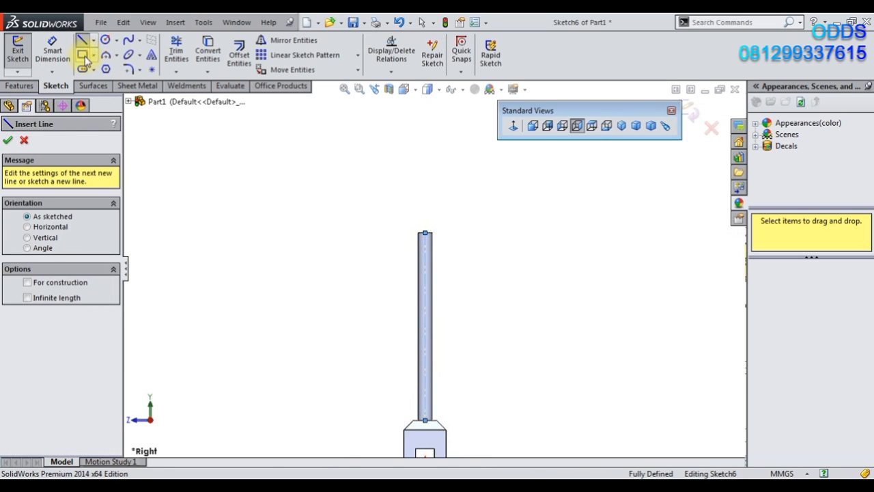
scroll(420, 218, down, 5)
click(431, 238)
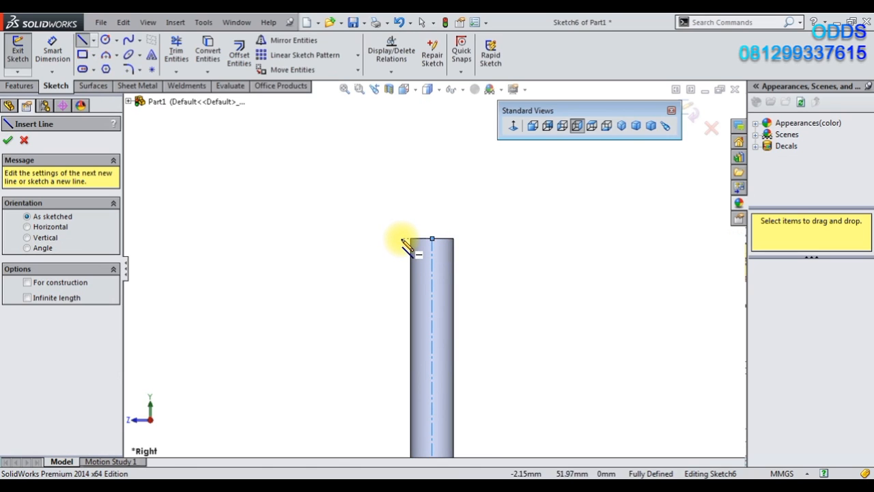
click(82, 54)
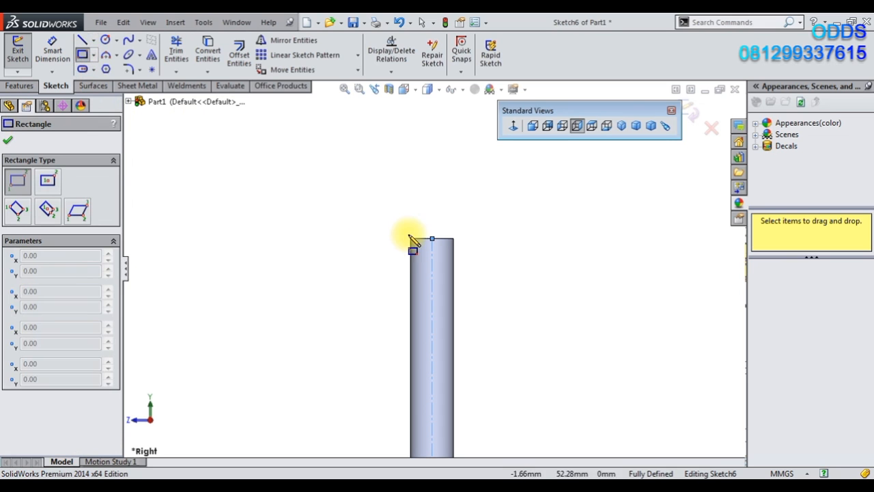
scroll(408, 230, up, 3)
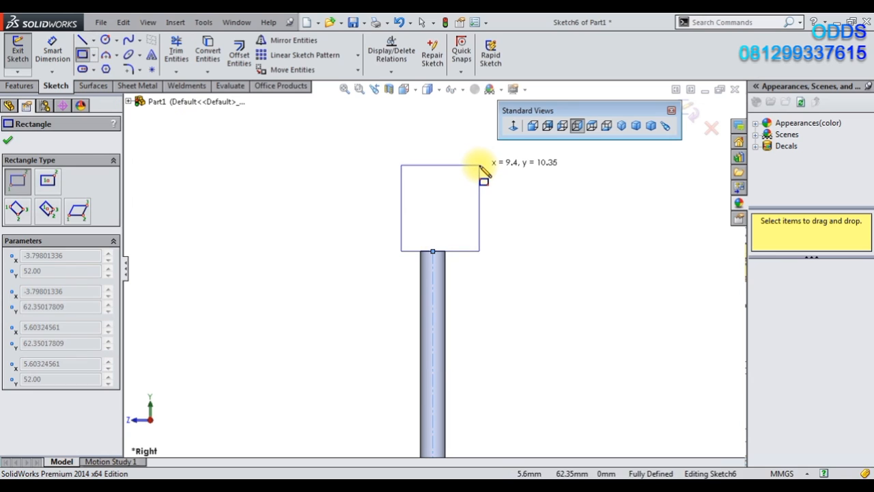
click(480, 165)
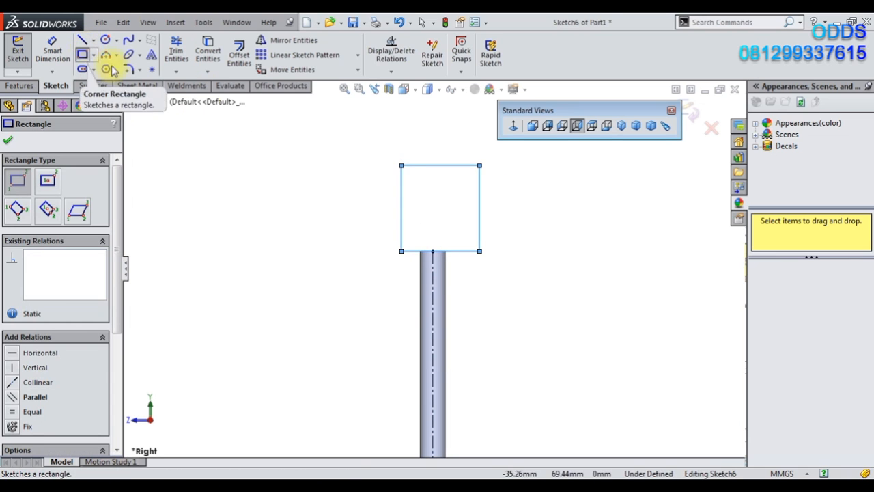
click(480, 204)
click(440, 221)
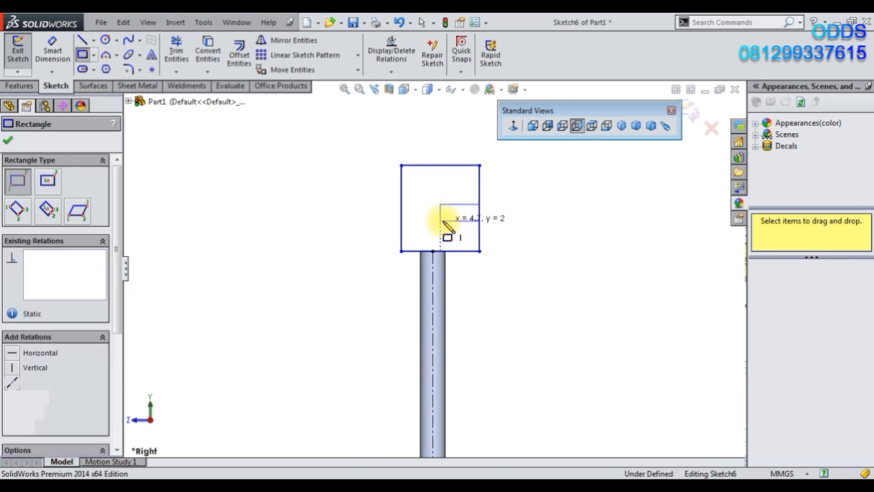
Step: Dimension the larger rectangle's height, and exit the sketch discarding all its changes
click(63, 48)
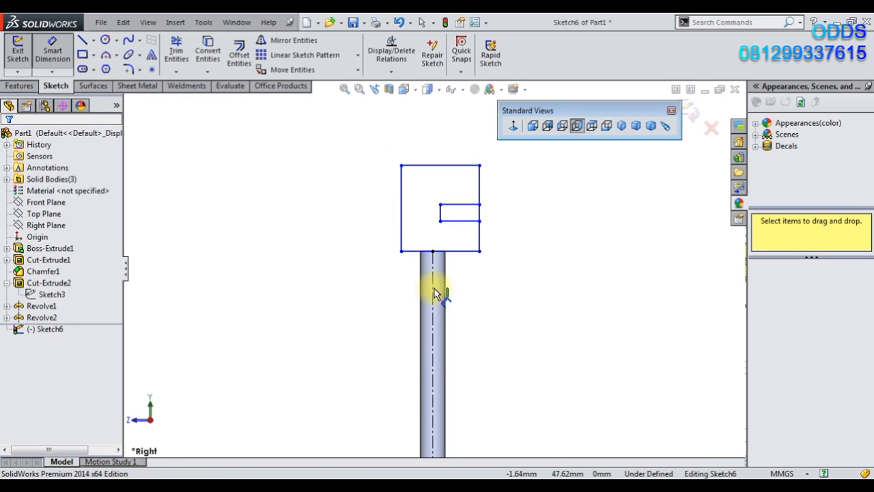
scroll(433, 293, down, 1)
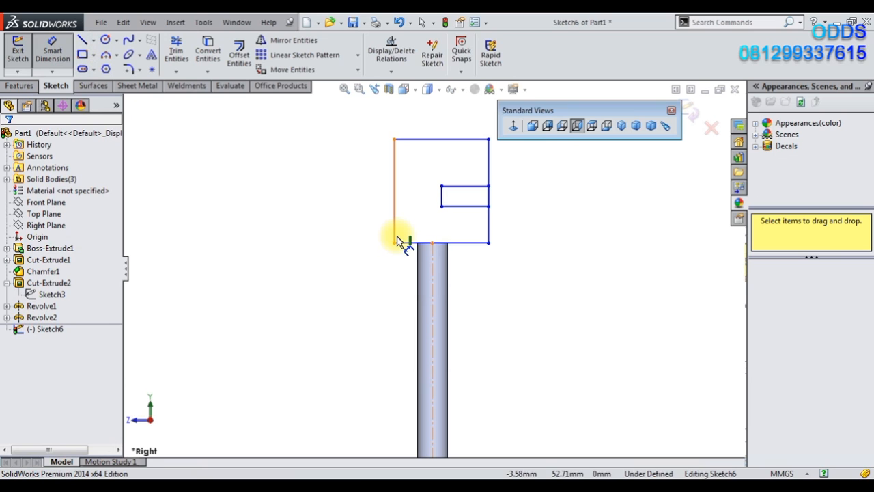
click(395, 236)
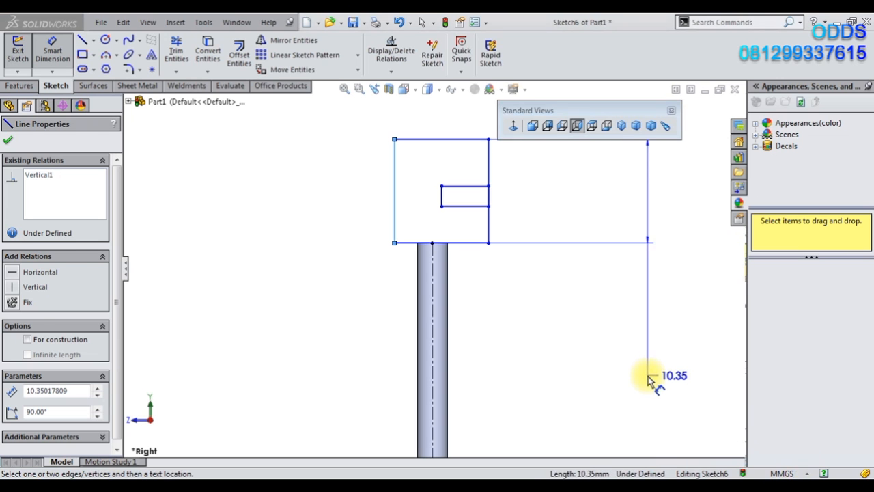
click(652, 377)
click(616, 364)
click(713, 129)
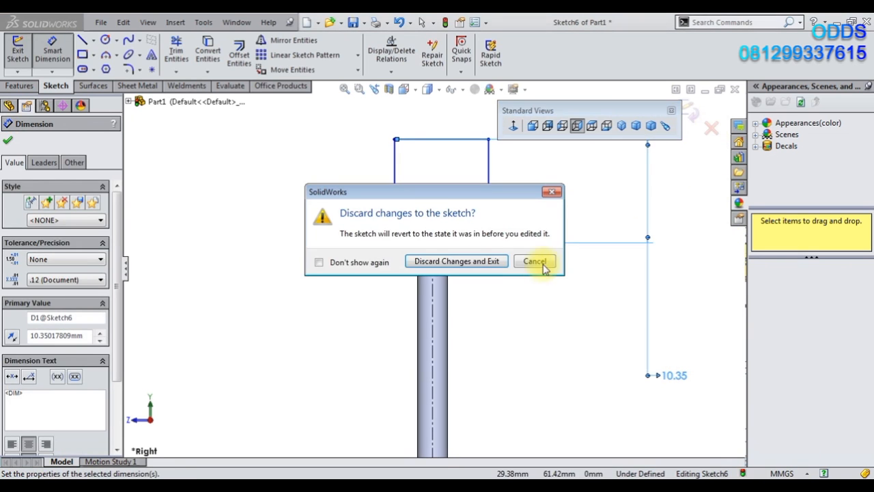
click(488, 262)
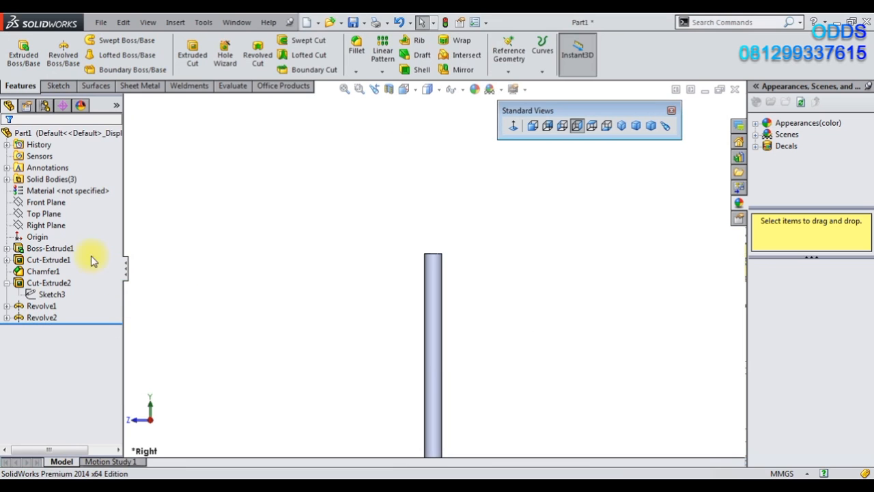
Step: Create a reference plane offset 7 mm from the rod's top face, flipped so it lies below the face
click(43, 214)
middle_drag(406, 308, 458, 269)
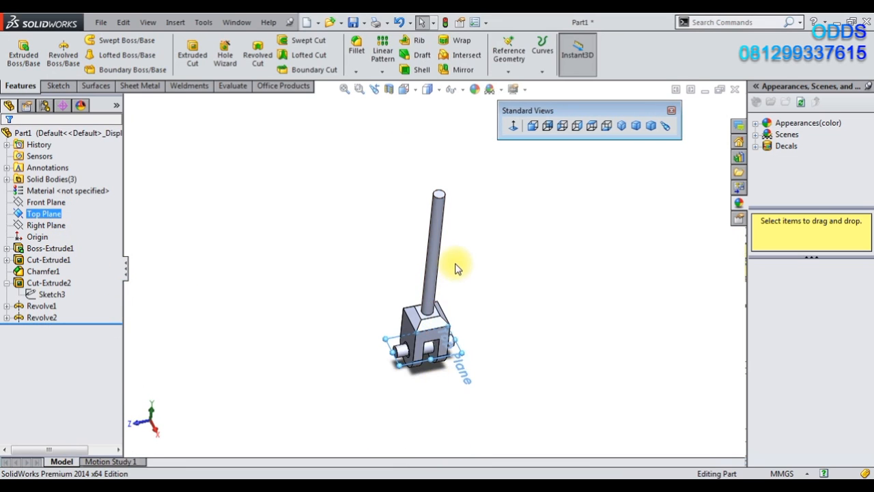
scroll(457, 268, down, 1)
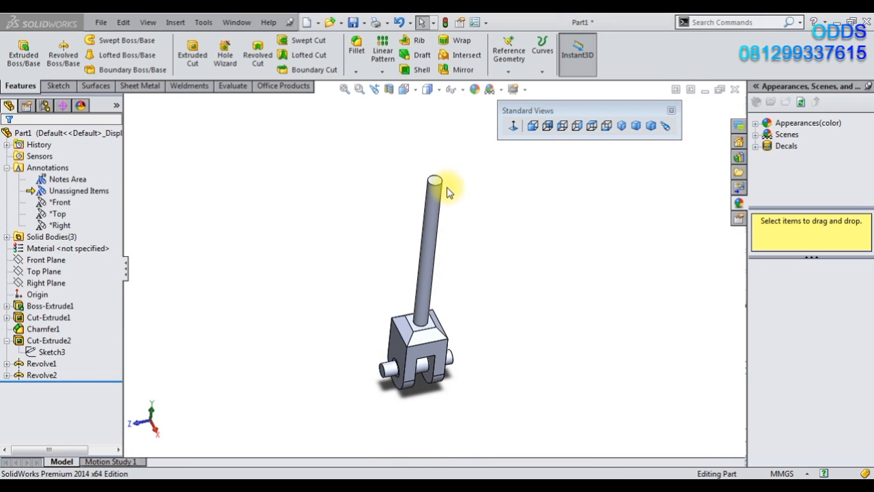
click(436, 183)
click(509, 54)
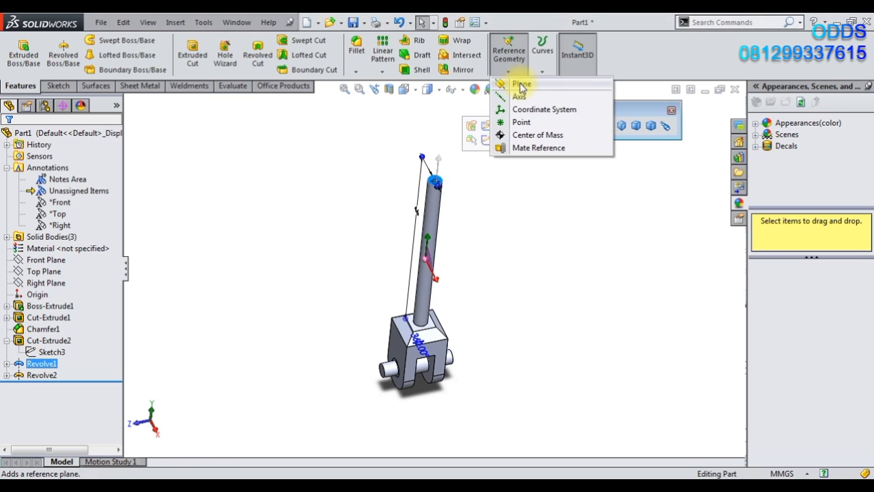
click(521, 85)
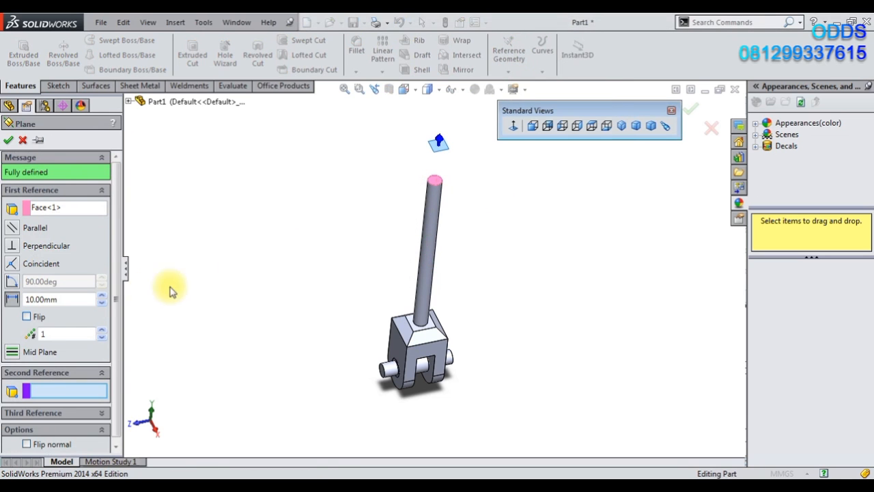
key(Return)
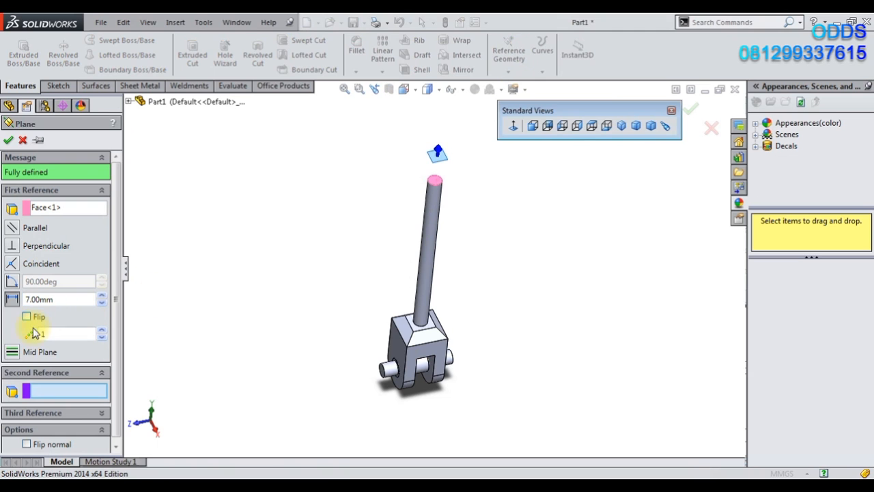
key(Return)
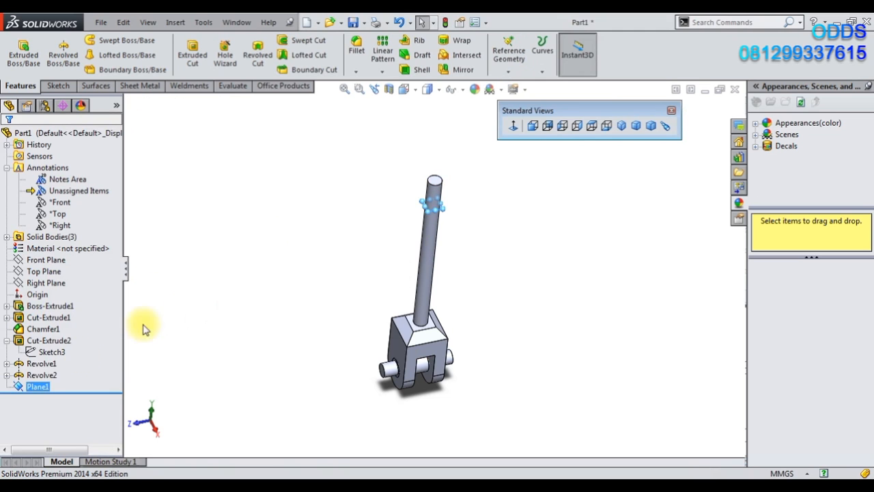
right_click(34, 388)
click(38, 387)
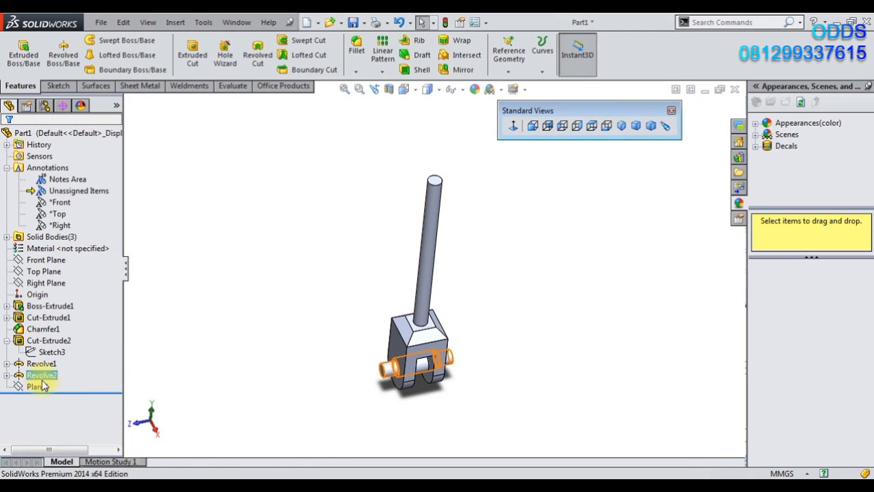
right_click(41, 387)
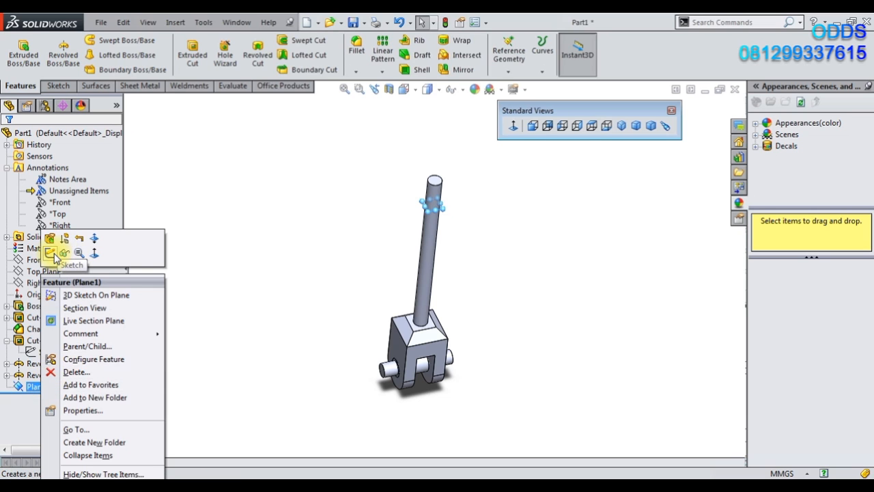
click(54, 254)
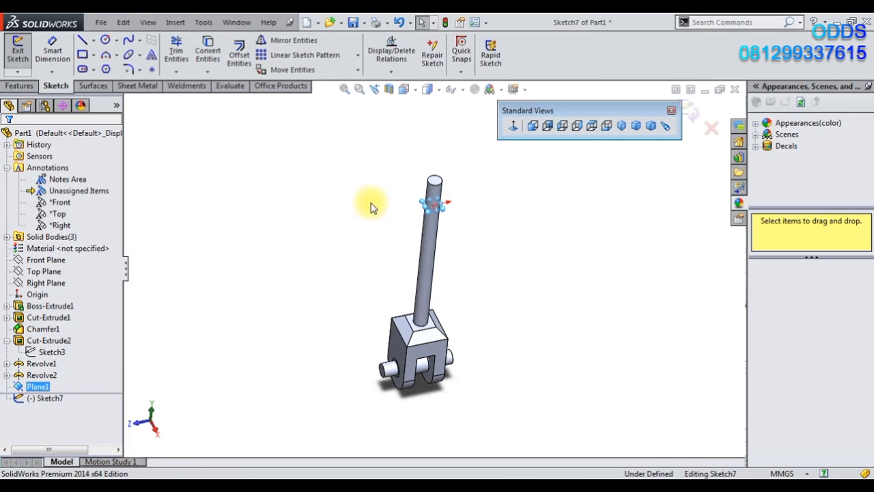
click(711, 129)
click(471, 261)
Step: Edit the reference plane near the rod's top and set its offset distance to 7-1.5 mm
right_click(35, 388)
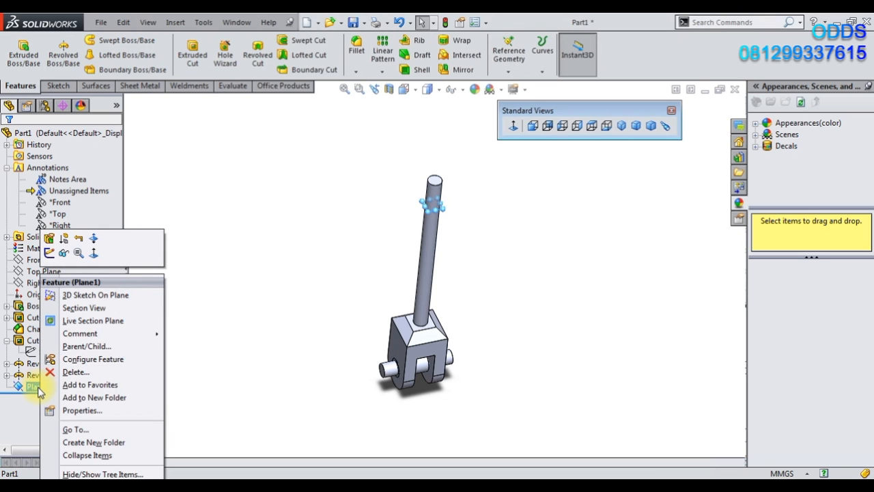
click(49, 238)
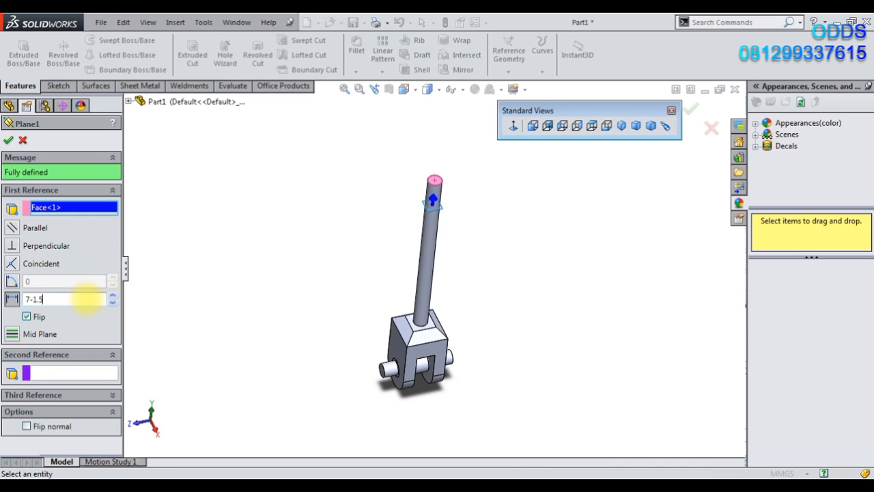
click(7, 141)
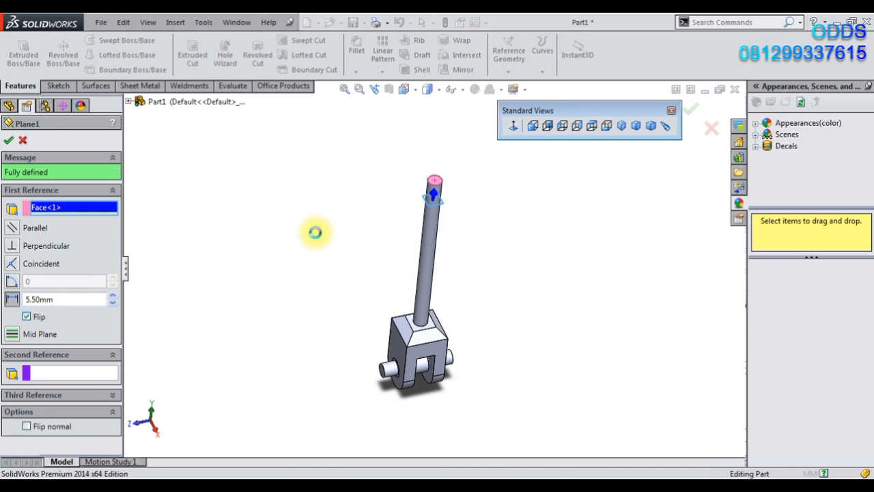
Step: On the offset plane near the rod's top, sketch a circle about 2.4 mm in diameter and a centred rectangle about 3.9 by 3.5 mm
click(38, 386)
click(69, 351)
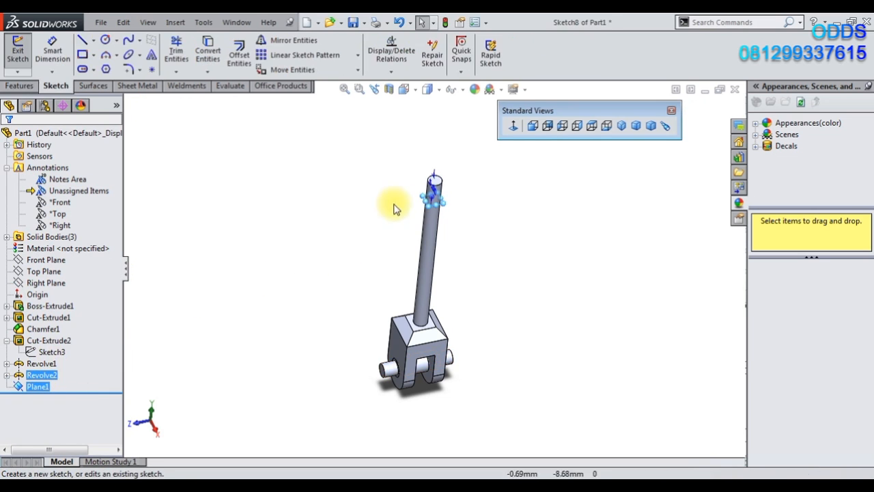
click(512, 125)
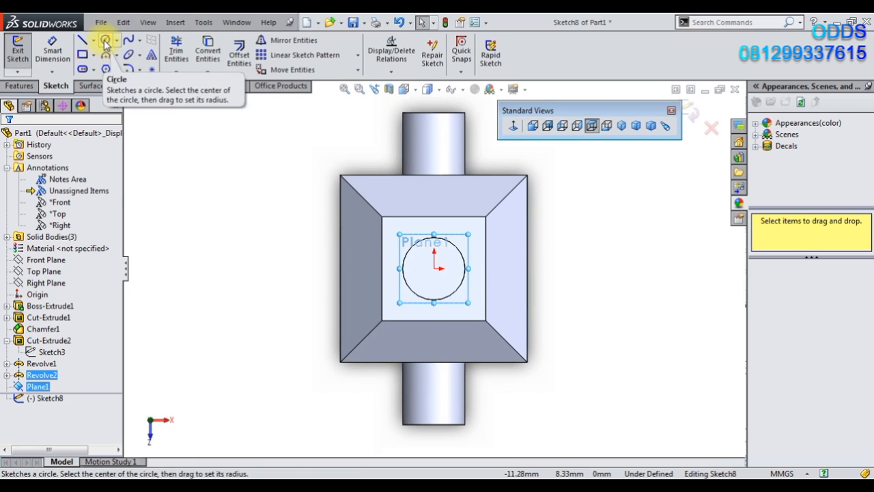
click(106, 40)
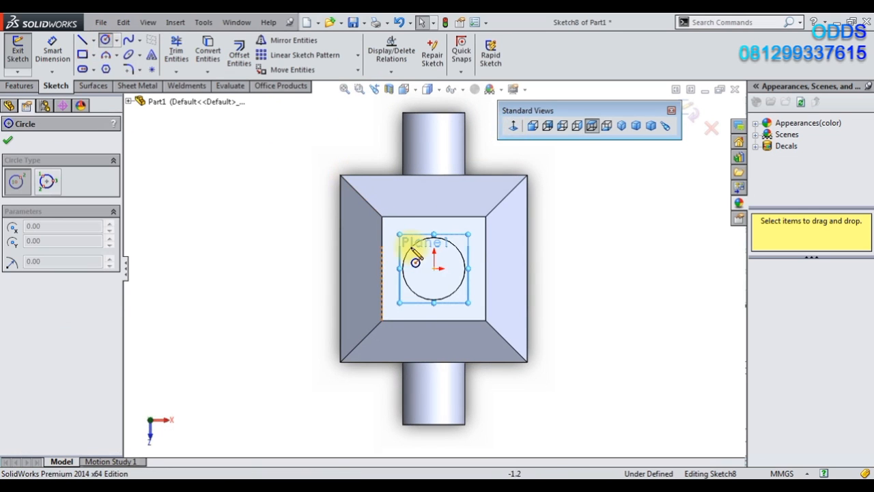
click(428, 296)
click(94, 56)
click(116, 80)
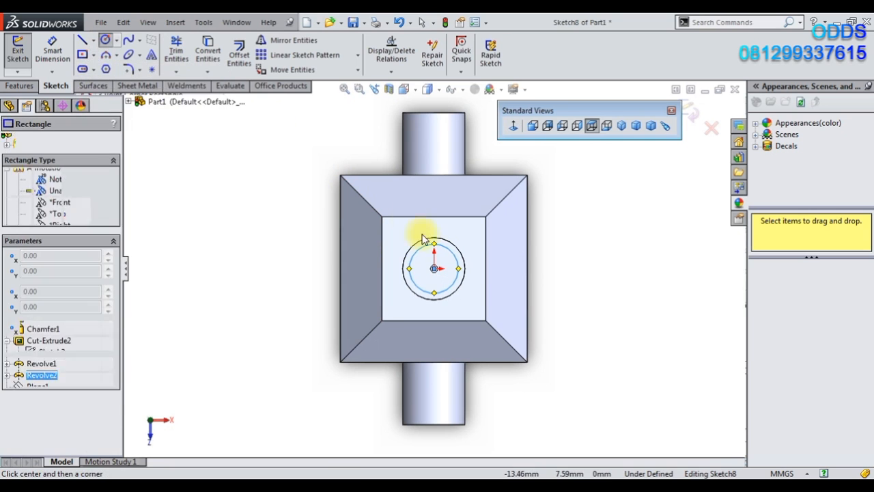
click(434, 268)
click(476, 233)
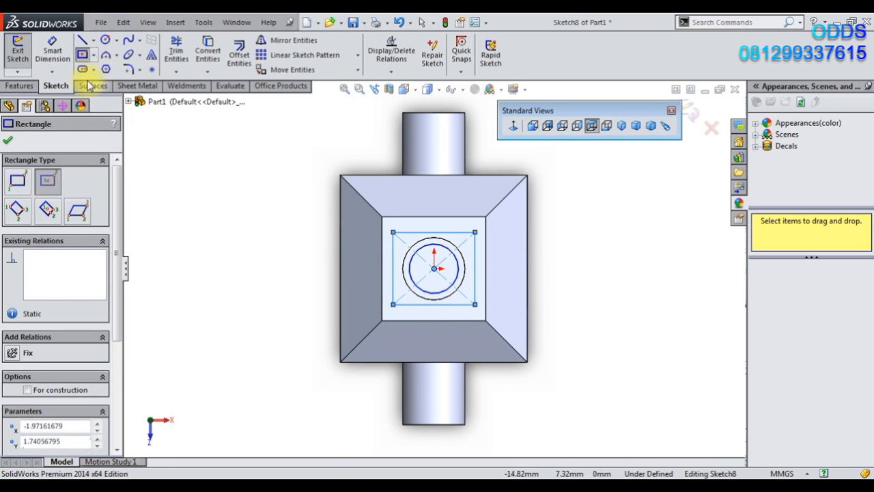
Step: Dimension the circle's diameter as 3 mm
click(52, 50)
click(438, 297)
click(572, 274)
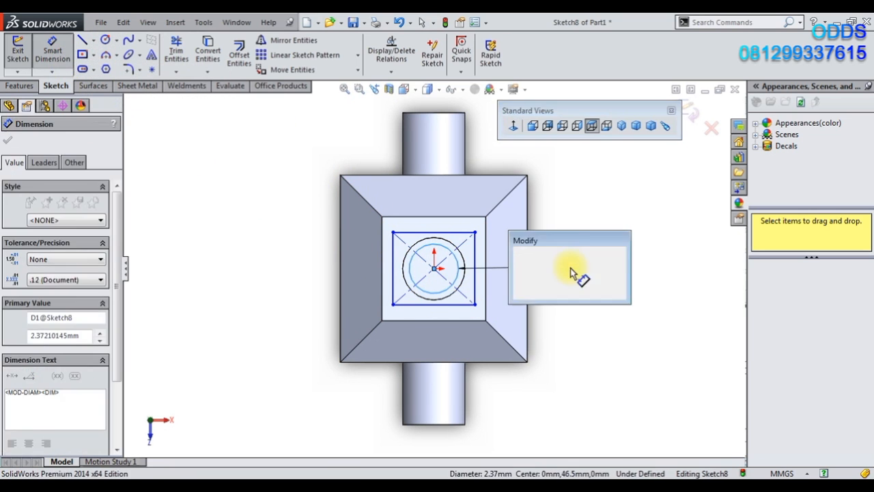
text(3)
key(Return)
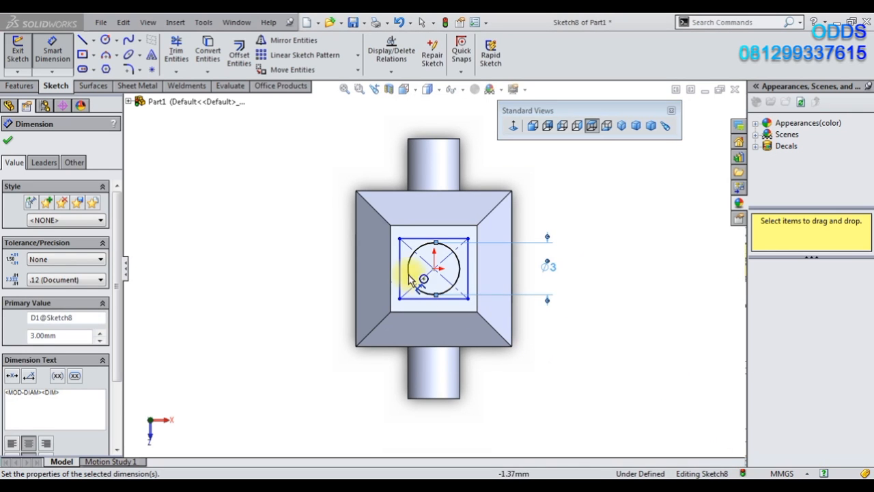
Step: Dimension the centred rectangle as 6 mm high and 8 mm wide
click(400, 273)
click(330, 273)
text(6)
key(Return)
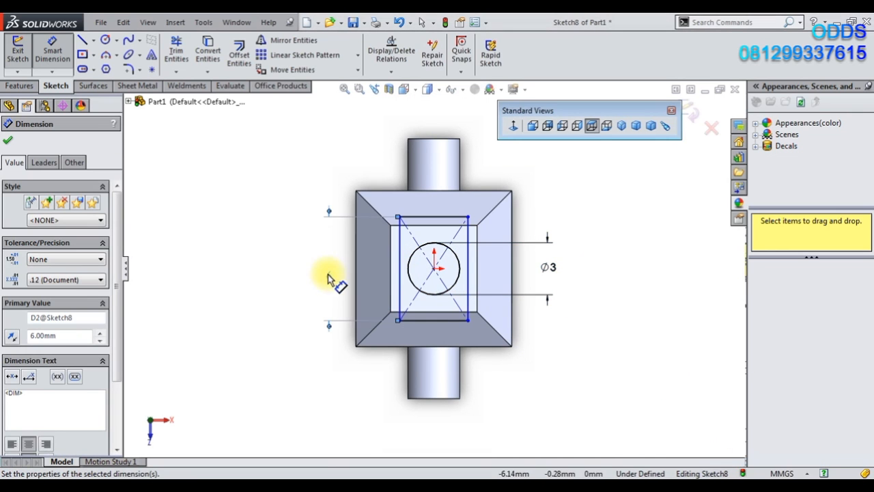
click(438, 330)
click(434, 410)
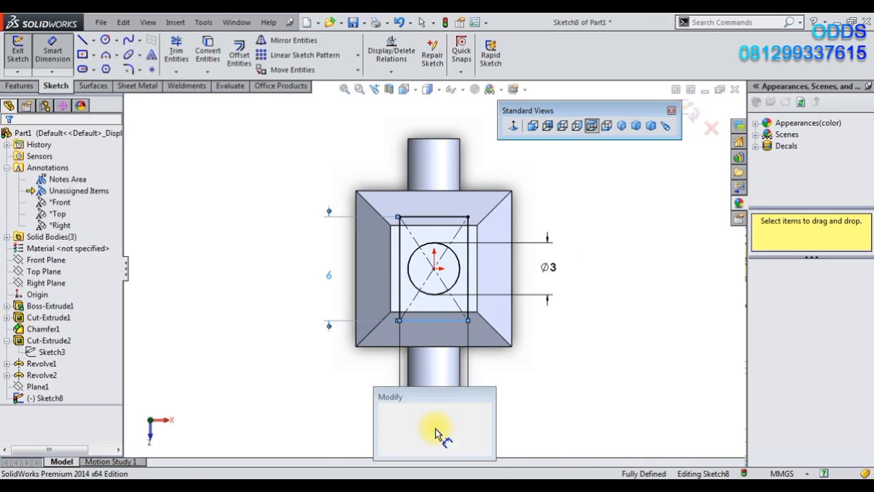
text(8mm)
key(Return)
Step: Extrude the rectangle around the circle 3 mm from the mid plane as a separate body, without merging the result
click(20, 85)
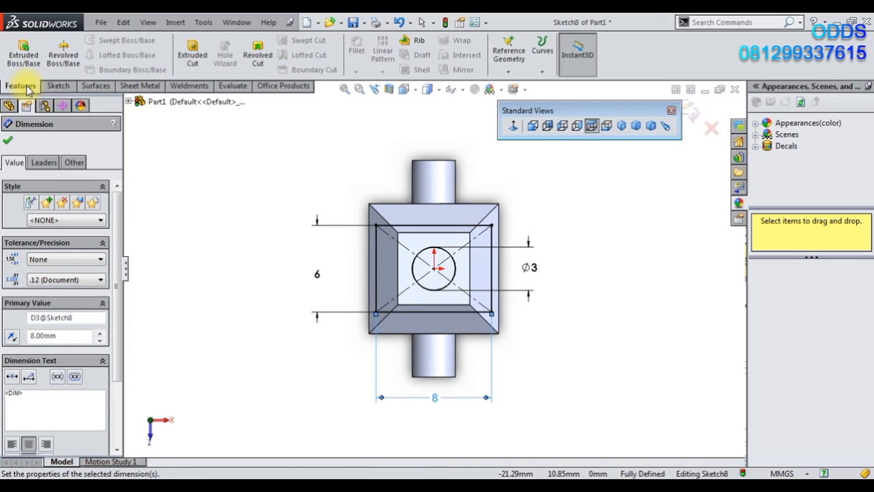
click(23, 53)
click(68, 213)
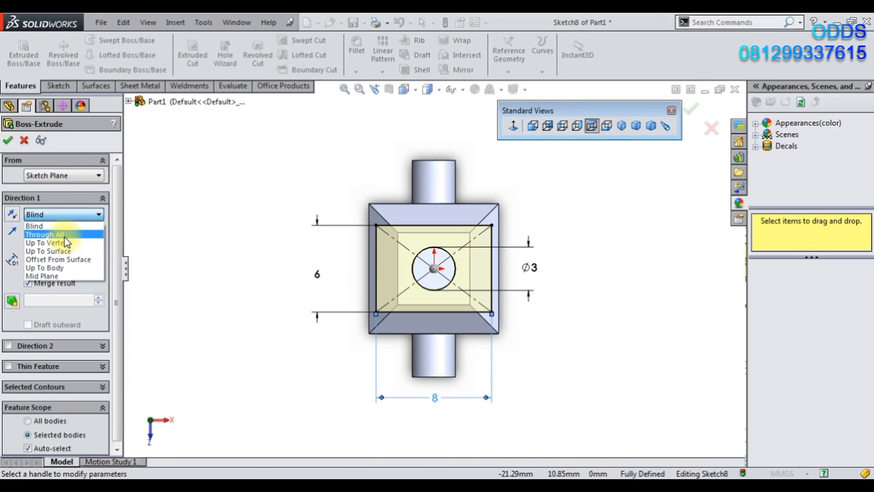
click(69, 277)
click(28, 284)
double_click(37, 261)
click(9, 140)
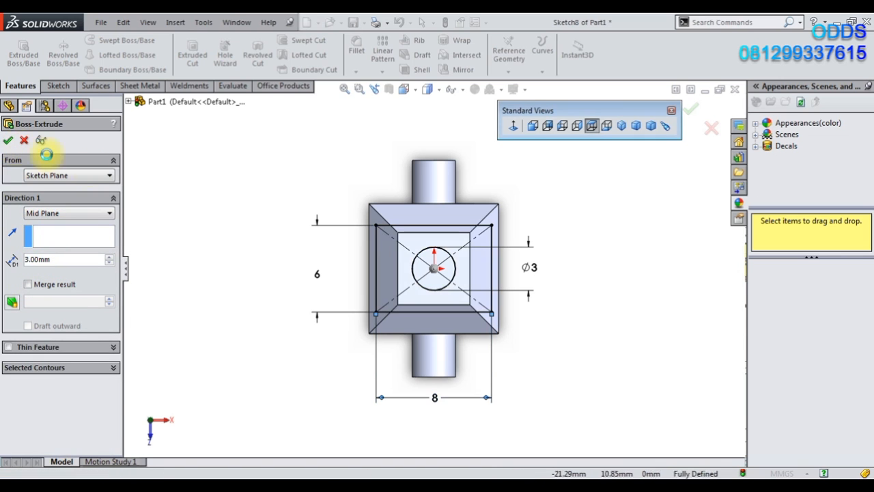
middle_drag(471, 307, 416, 189)
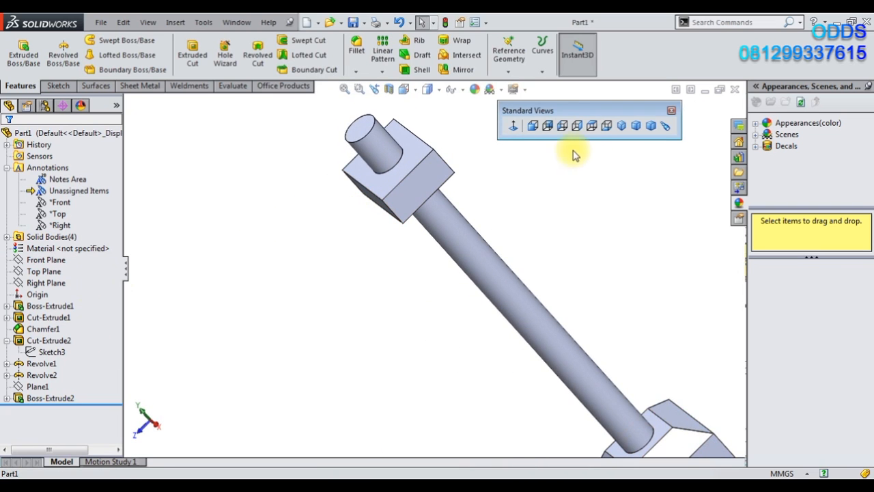
click(621, 126)
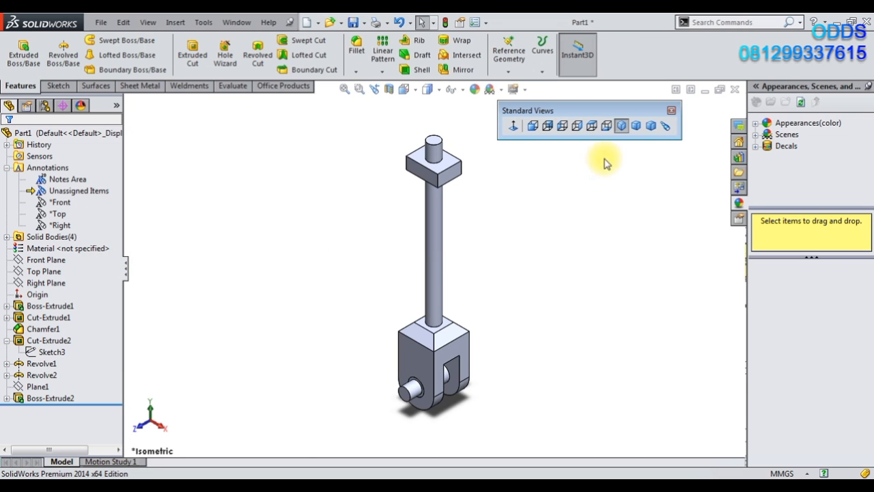
Step: Swap the extruded block's side lengths, setting its 8 mm side to 6 mm and its 6 mm side to 8 mm
click(74, 399)
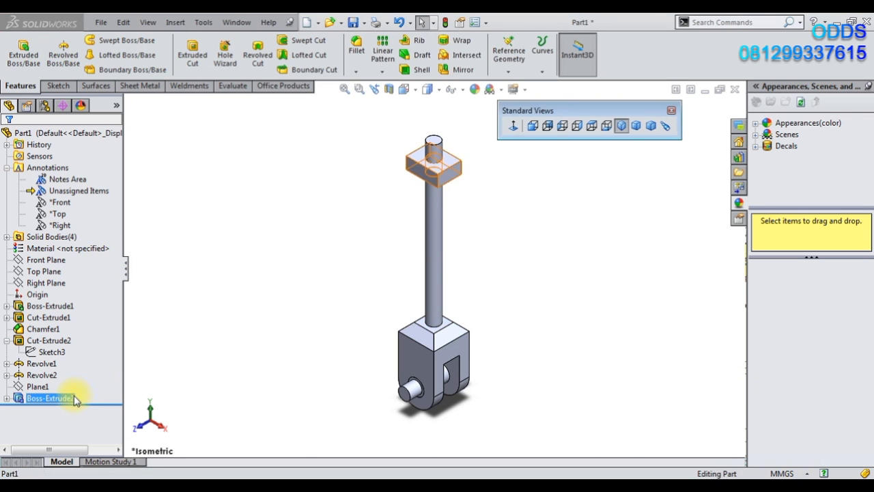
scroll(443, 186, down, 3)
middle_drag(442, 187, 431, 225)
click(328, 320)
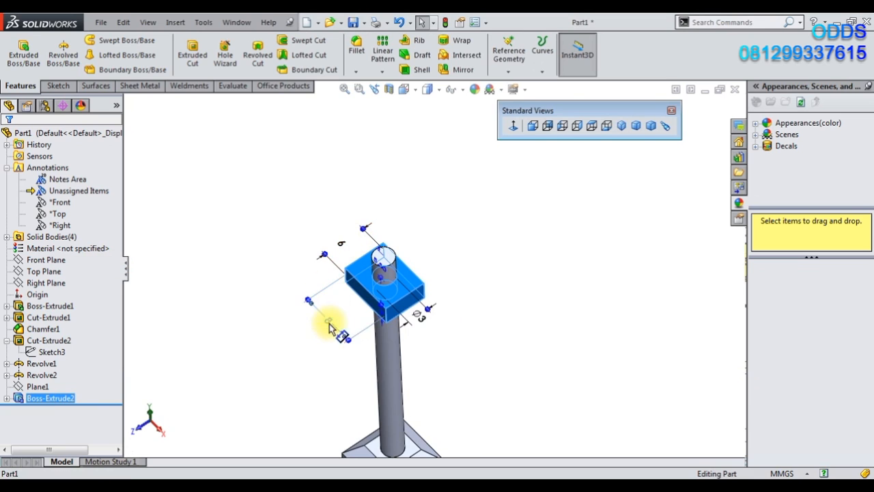
text(6)
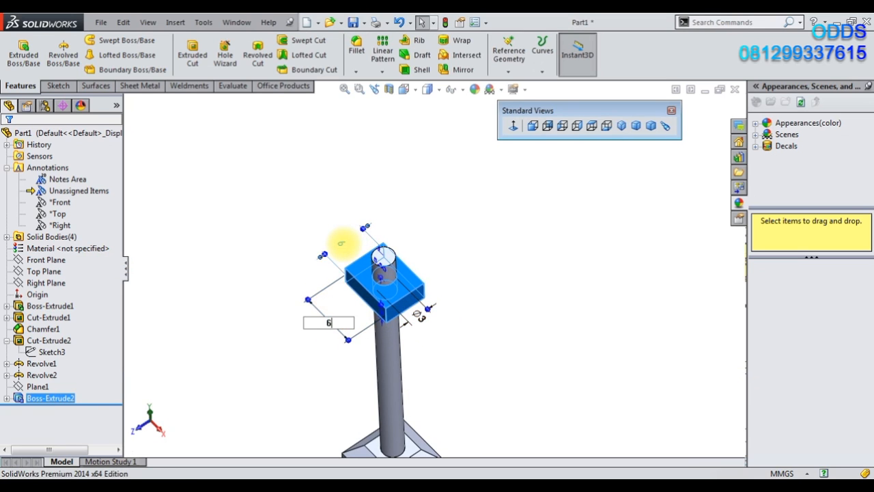
key(Return)
click(469, 327)
middle_drag(469, 327, 454, 240)
Step: Start a sketch on the Right Plane and draw a corner rectangle about 12 by 11 mm around the block
click(46, 283)
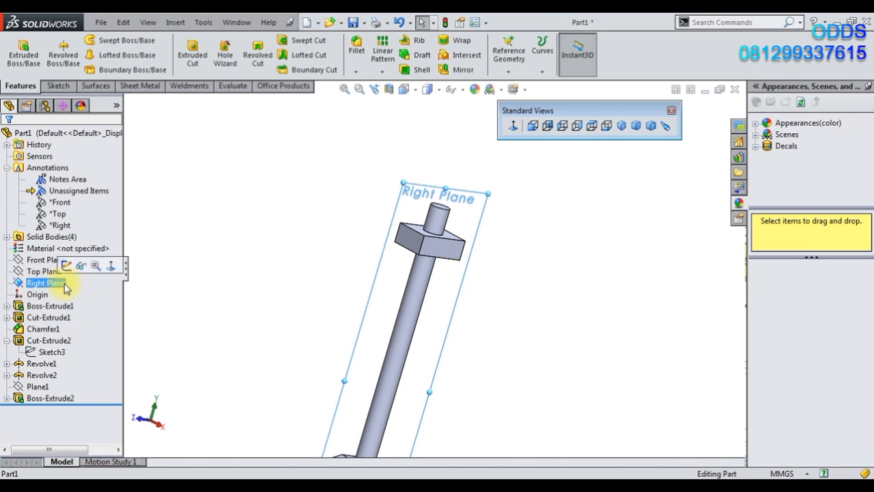
click(515, 126)
middle_drag(517, 156, 541, 181)
click(514, 127)
right_click(46, 283)
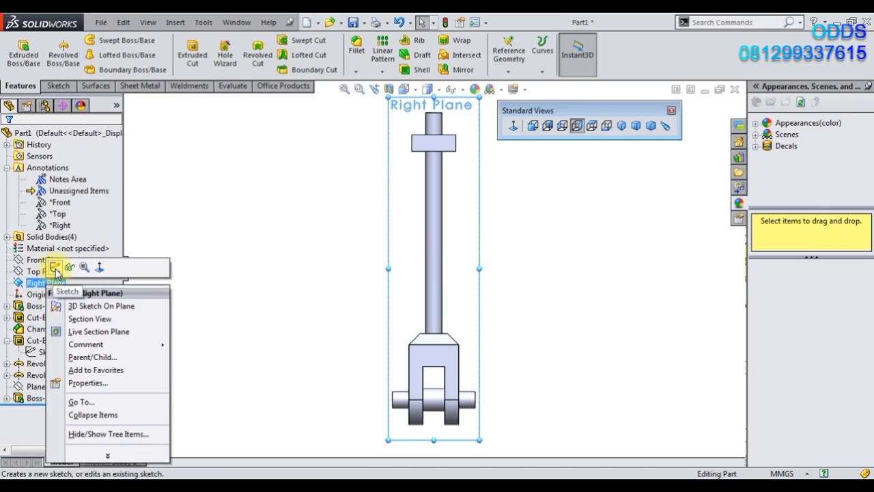
click(55, 269)
click(93, 56)
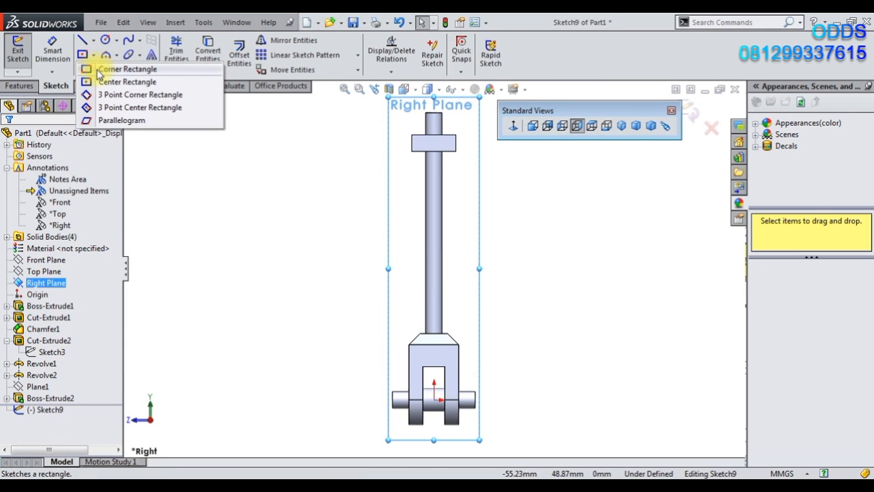
click(110, 64)
scroll(453, 141, down, 3)
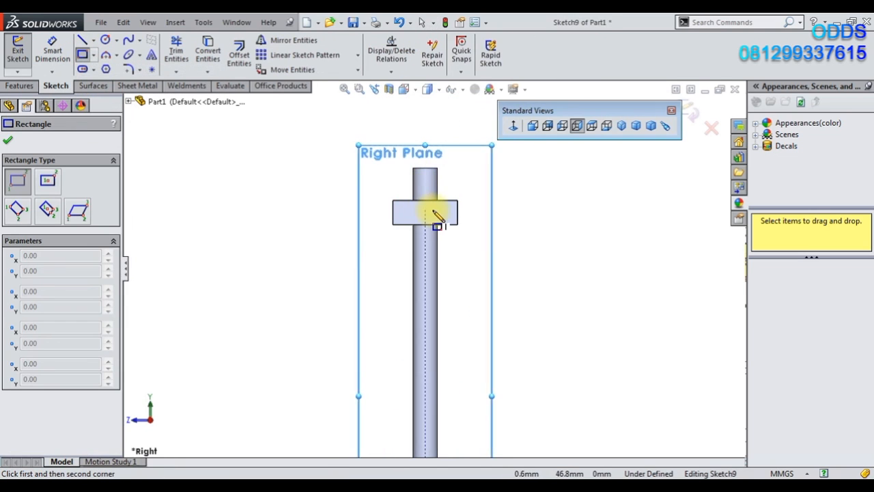
middle_drag(432, 211, 453, 270)
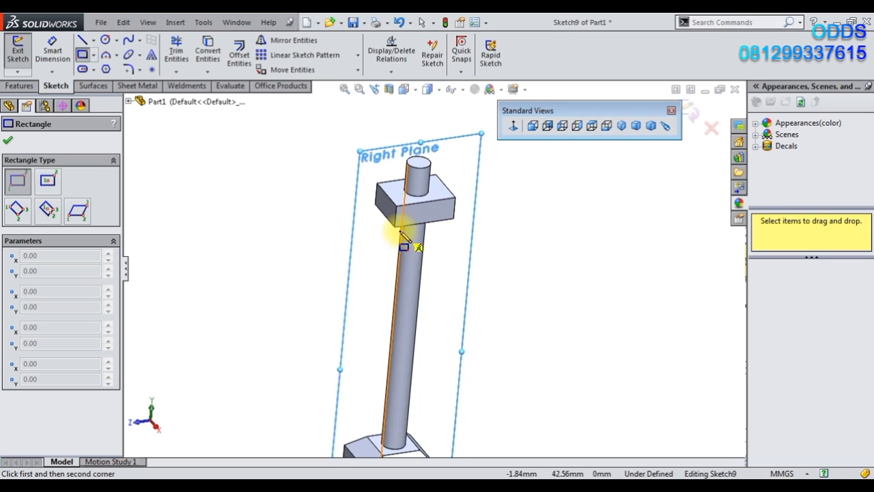
click(513, 125)
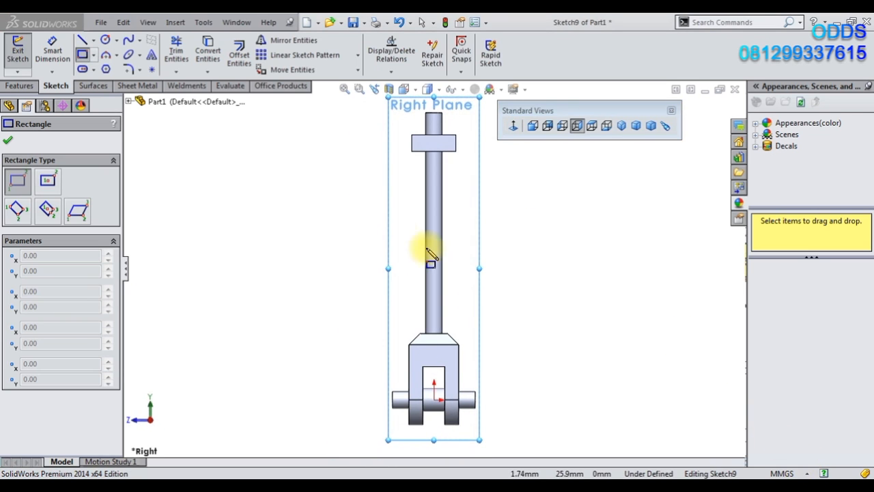
click(401, 169)
scroll(401, 170, up, 1)
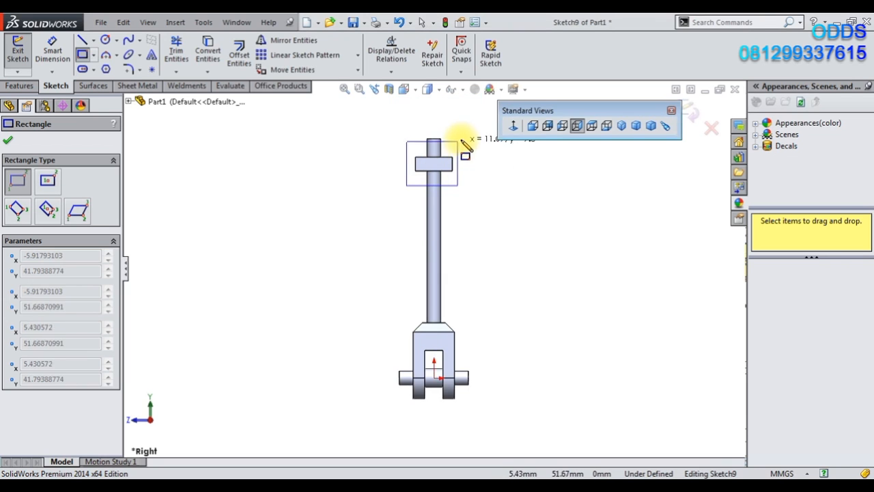
click(462, 133)
Step: Draw a vertical centerline from the middle of the rod's top end down to the block's lower edge
click(93, 40)
click(113, 65)
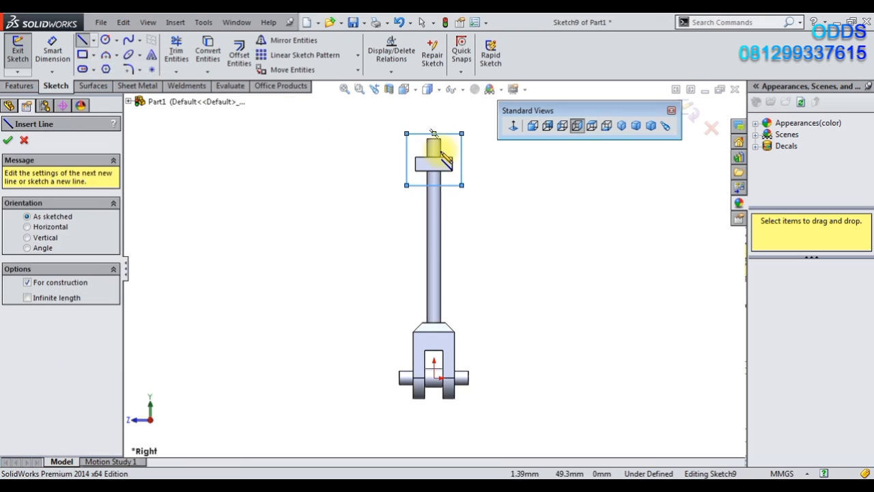
click(433, 139)
click(433, 173)
key(Escape)
Step: Dimension the width of the rectangle around the block as 12 mm
scroll(438, 178, up, 3)
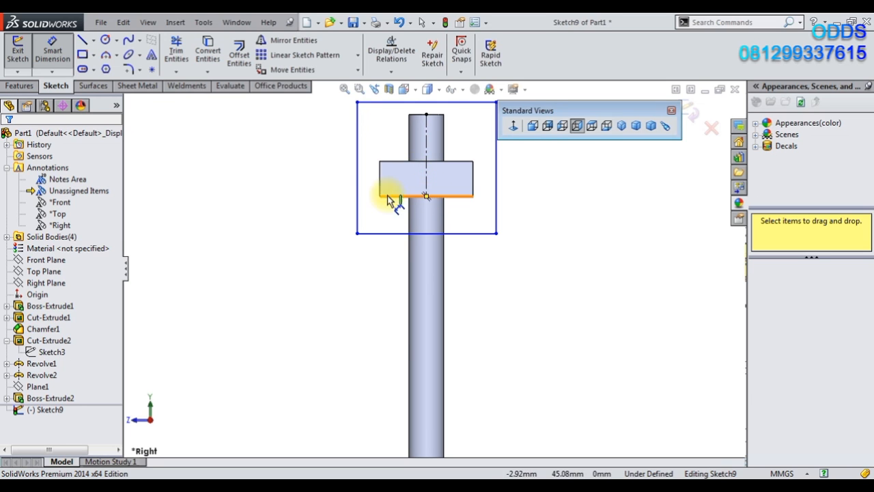
click(403, 241)
click(399, 273)
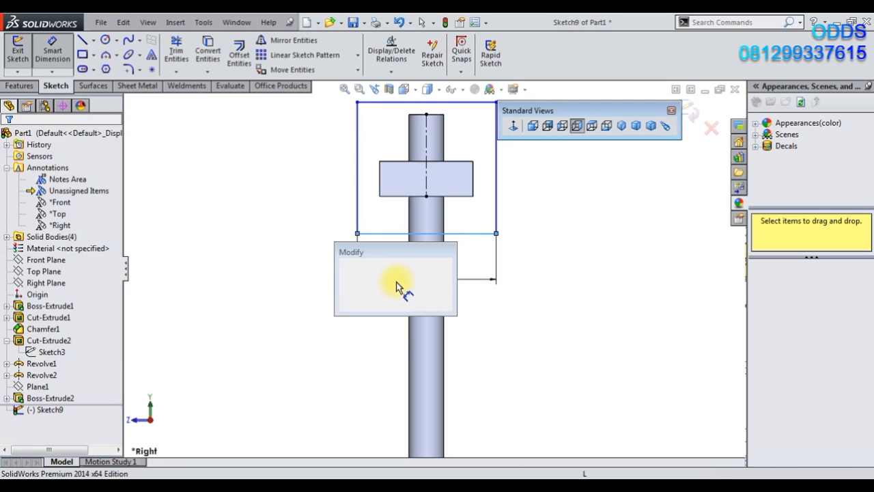
text(112)
key(Return)
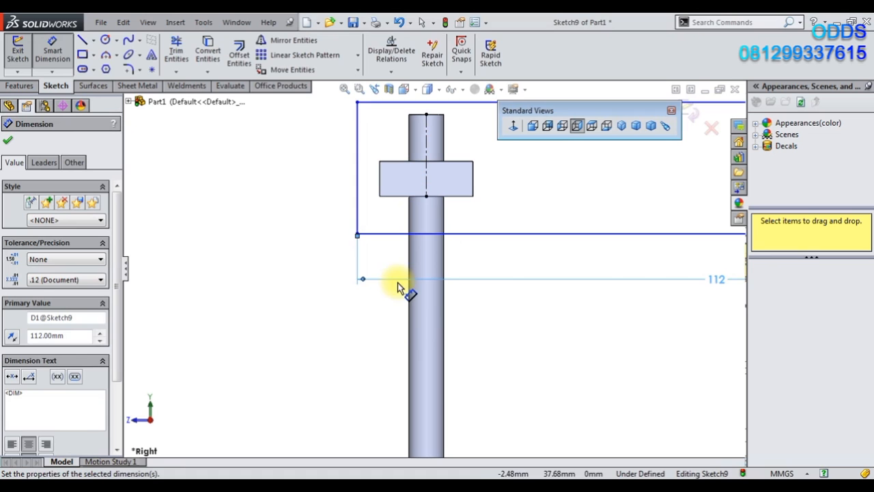
double_click(714, 279)
text(12)
key(Return)
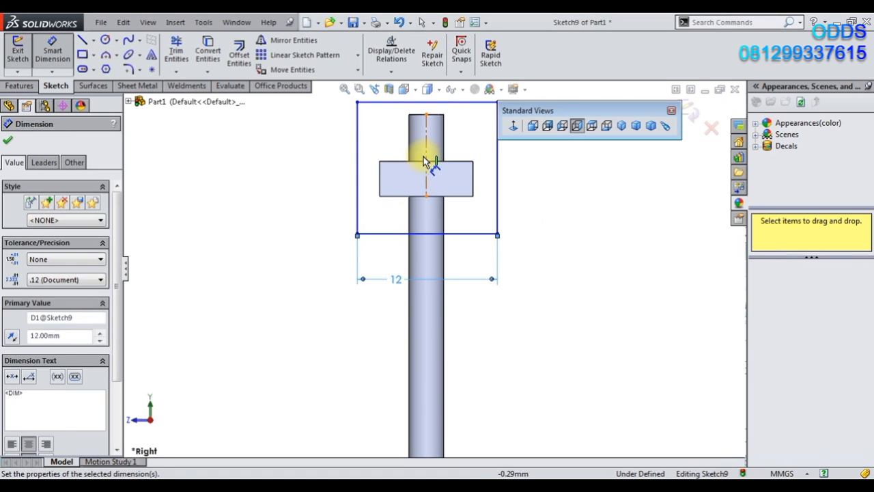
Step: Dimension the distance from the centerline to the rectangle's left edge and set it to 8 mm
click(358, 161)
click(360, 162)
click(390, 260)
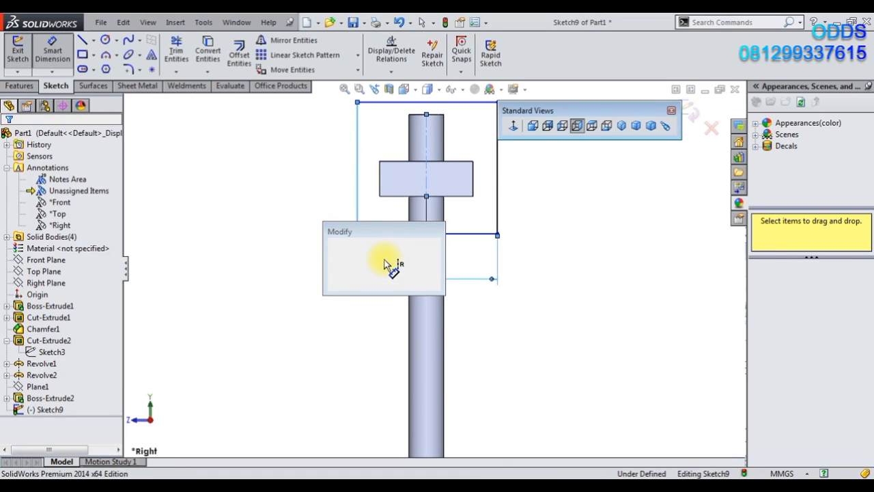
text(6)
key(Return)
scroll(422, 266, up, 1)
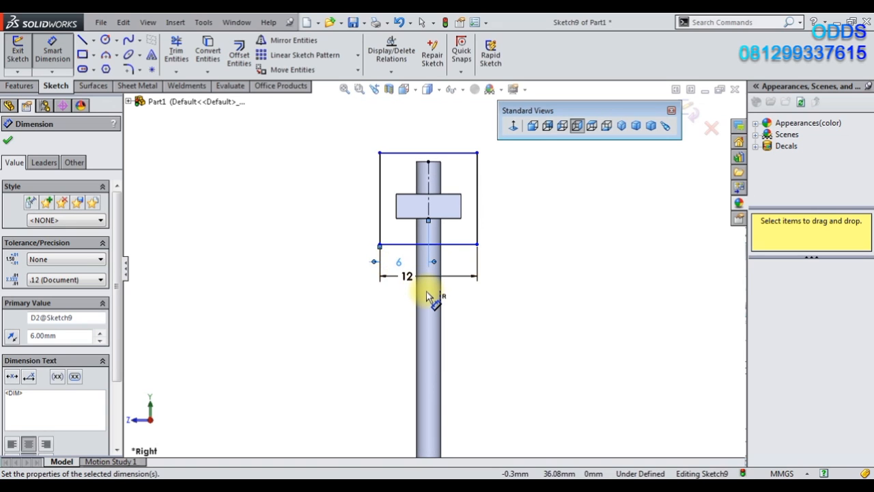
double_click(398, 262)
text(8)
key(Return)
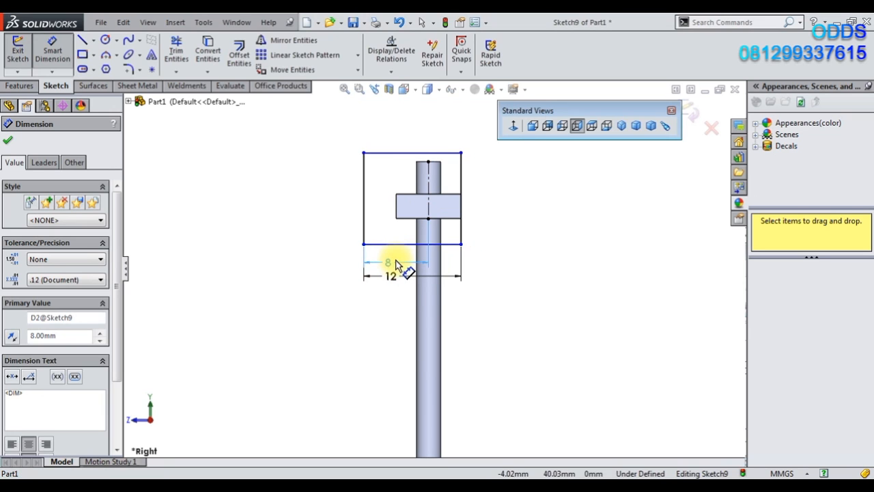
Step: Move the 12 mm width dimension lower, and dimension the rectangle's lower edge 3 mm below the block
click(387, 285)
click(395, 263)
click(454, 219)
click(452, 244)
click(486, 234)
text(3)
key(Return)
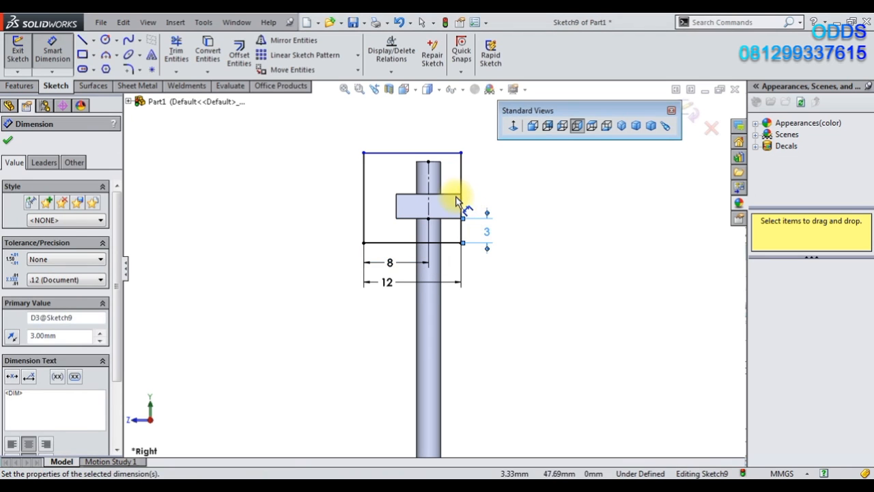
Step: Dimension the rectangle's upper edge 3 mm above the block's upper edge
click(457, 154)
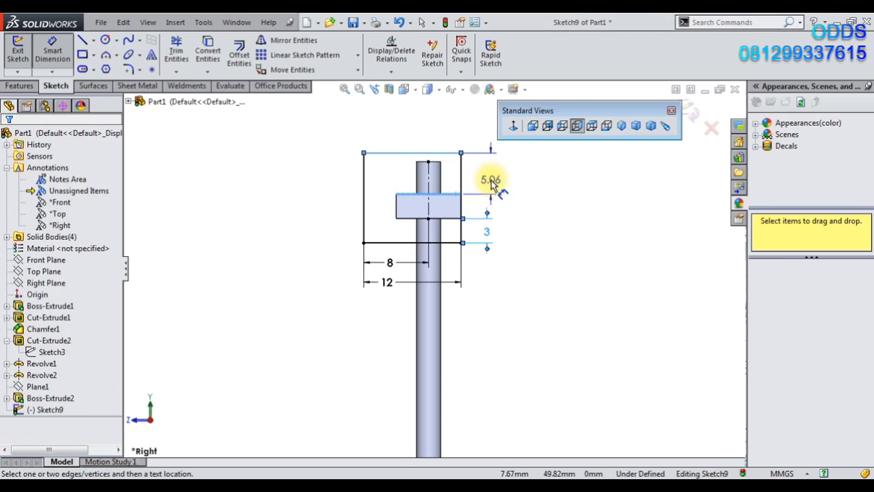
click(497, 184)
text(3)
key(Return)
scroll(576, 224, down, 2)
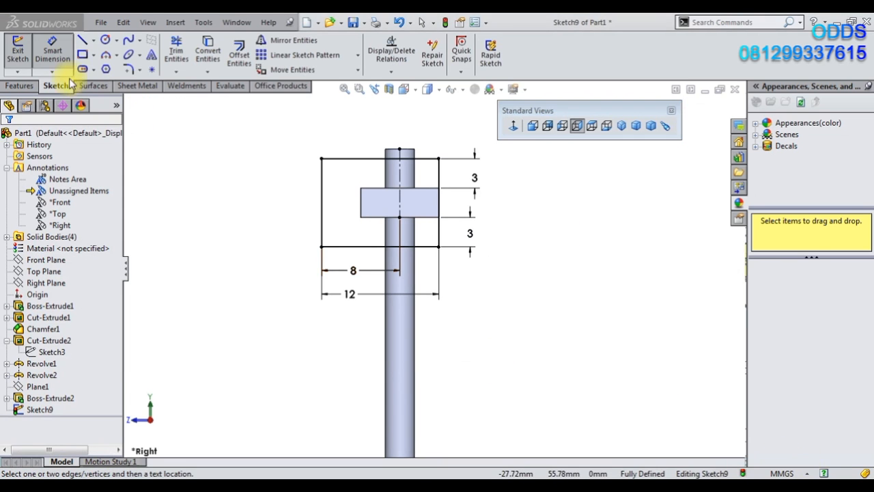
Step: Draw a narrow rectangle upward from the large rectangle's lower-left corner and dimension its height as 14.5 mm
click(81, 56)
click(321, 246)
click(348, 123)
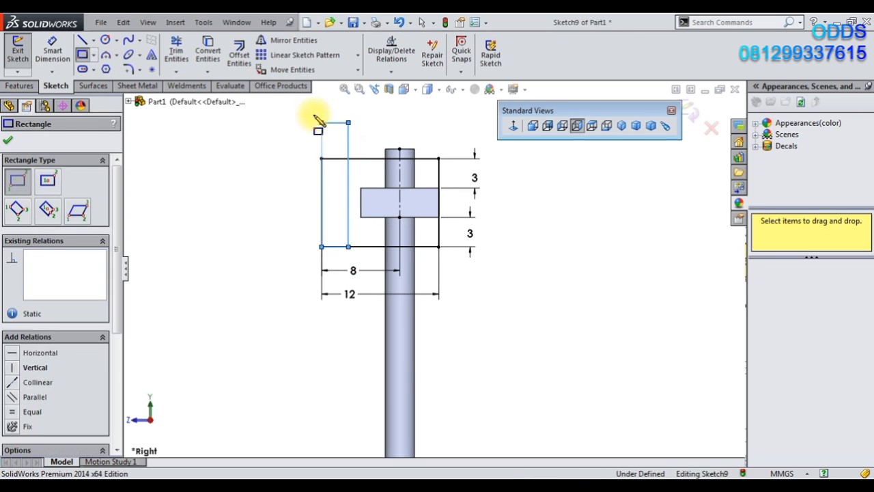
click(52, 51)
click(347, 204)
click(282, 201)
text(14.5)
key(Return)
scroll(386, 203, up, 1)
scroll(388, 204, down, 2)
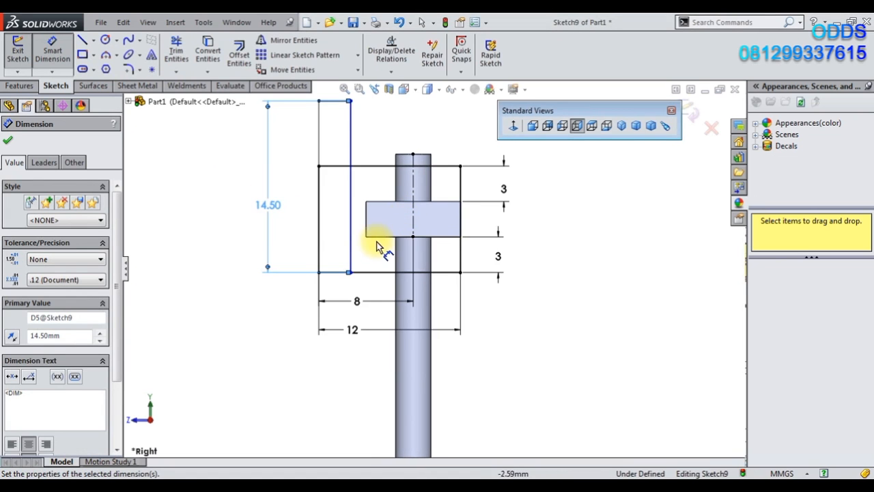
Step: Dimension the narrow rectangle's width and set it to 3 mm
click(320, 246)
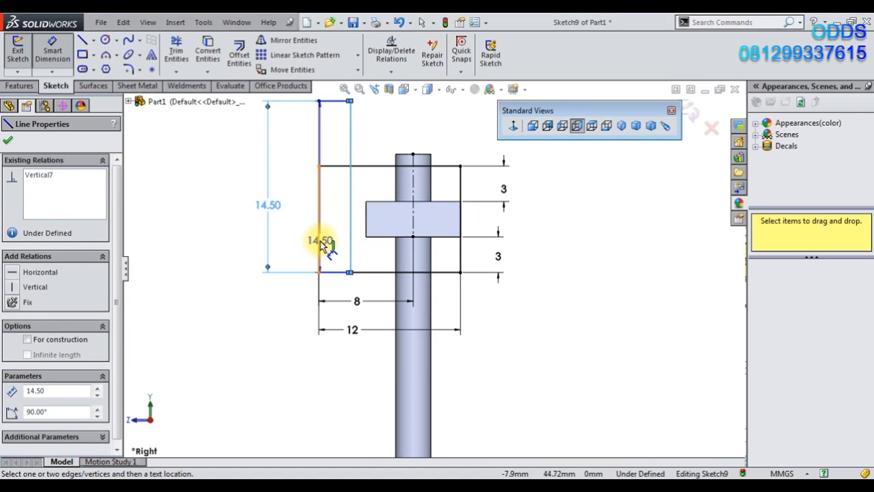
click(349, 250)
click(341, 287)
text(4)
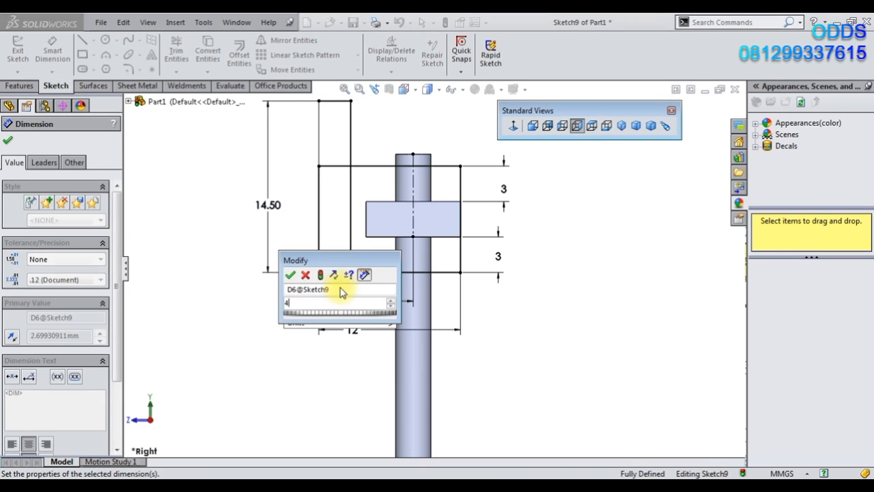
key(Return)
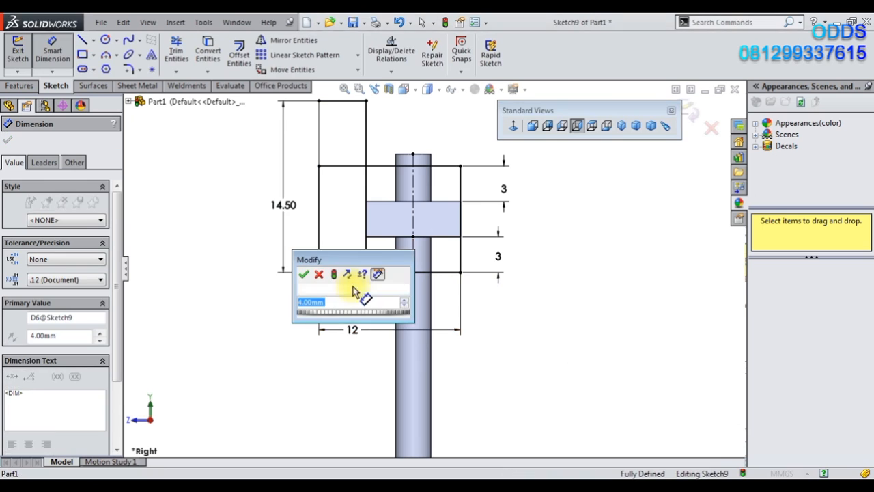
double_click(350, 287)
text(3)
key(Return)
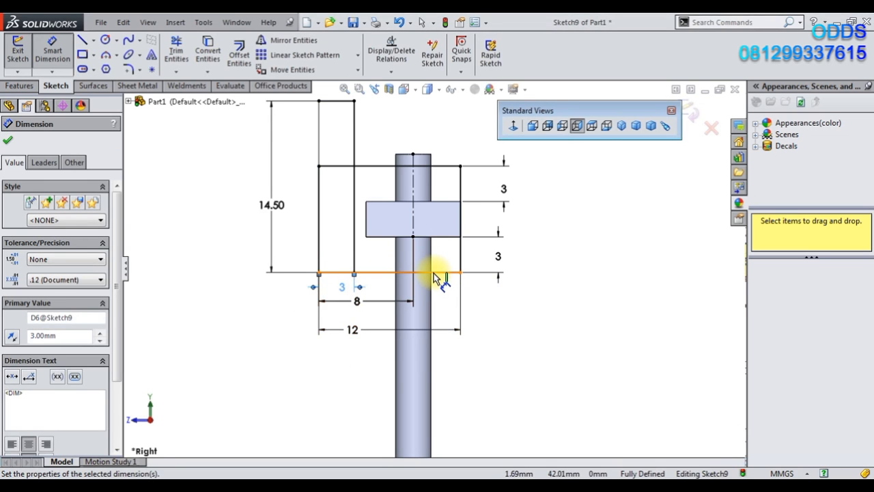
Step: Trim the segment of the large rectangle's upper edge that lies inside the narrow rectangle
scroll(436, 275, up, 2)
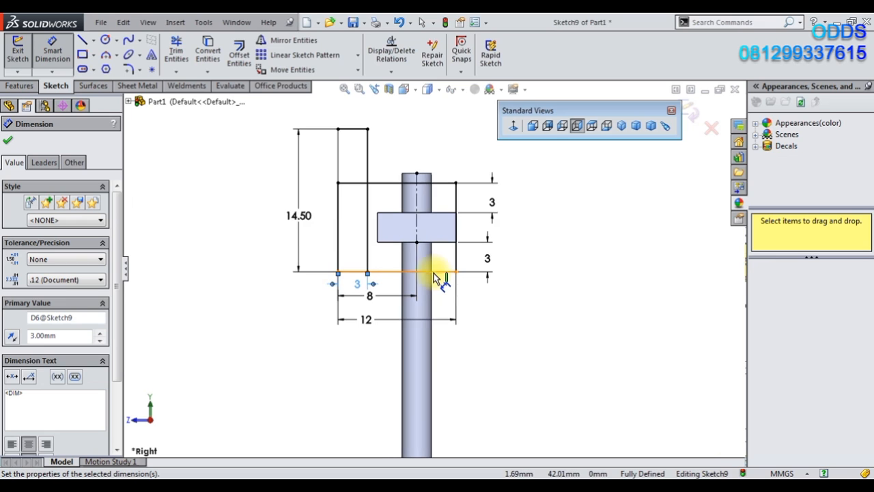
click(176, 52)
drag(364, 187, 367, 210)
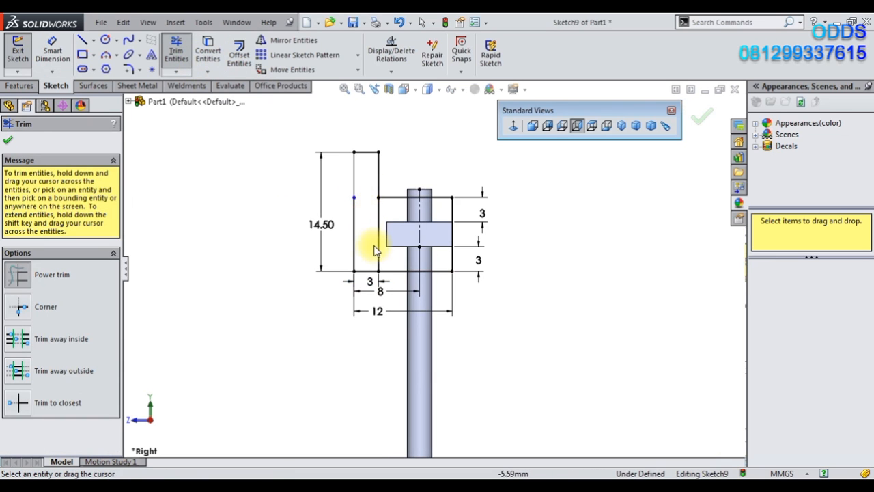
scroll(374, 245, down, 2)
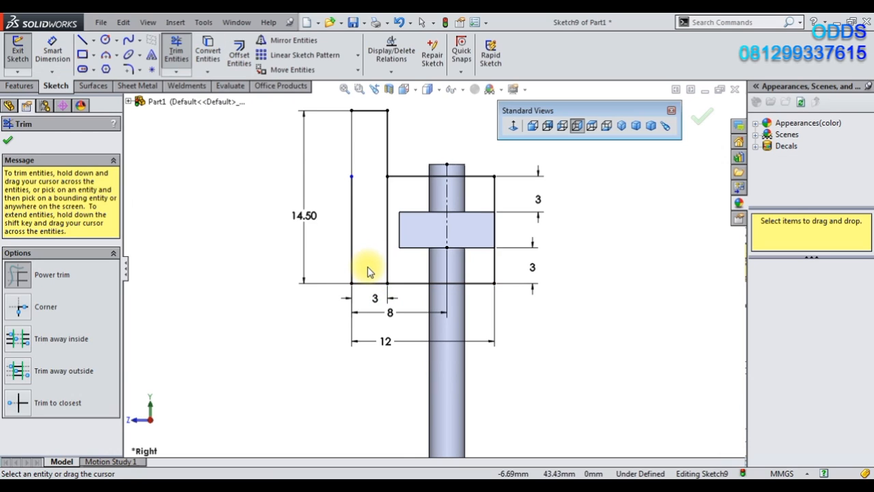
Step: Add a reference dimension to the length of the shortened upper edge
click(52, 52)
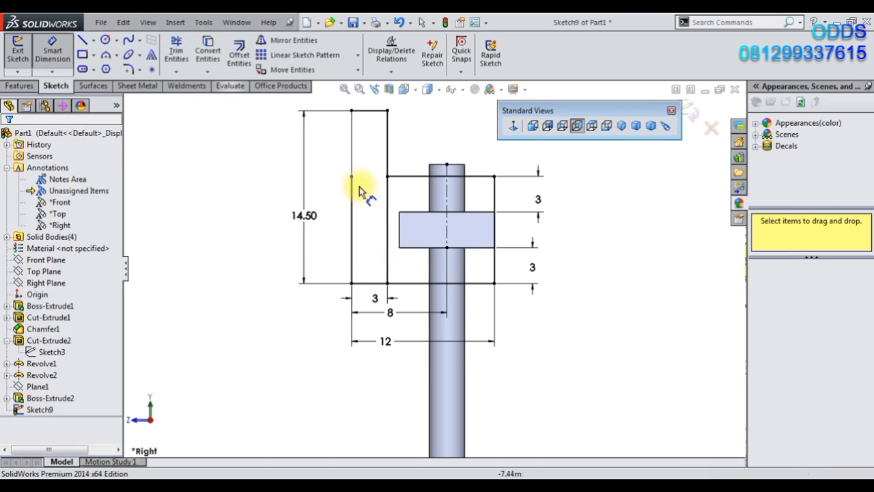
click(418, 180)
click(444, 149)
click(332, 278)
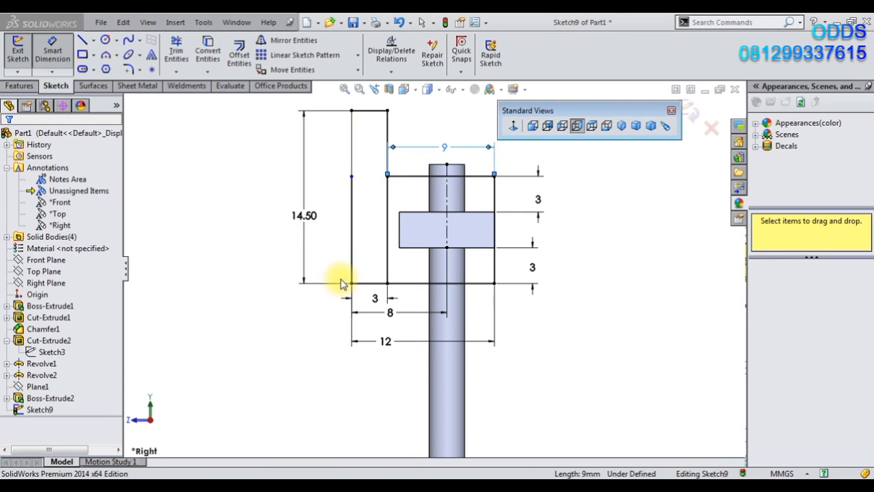
Step: Trim away the narrow rectangle's upper, outer and lower segments, keeping its inner edge as the left side of the remaining rectangle
click(175, 60)
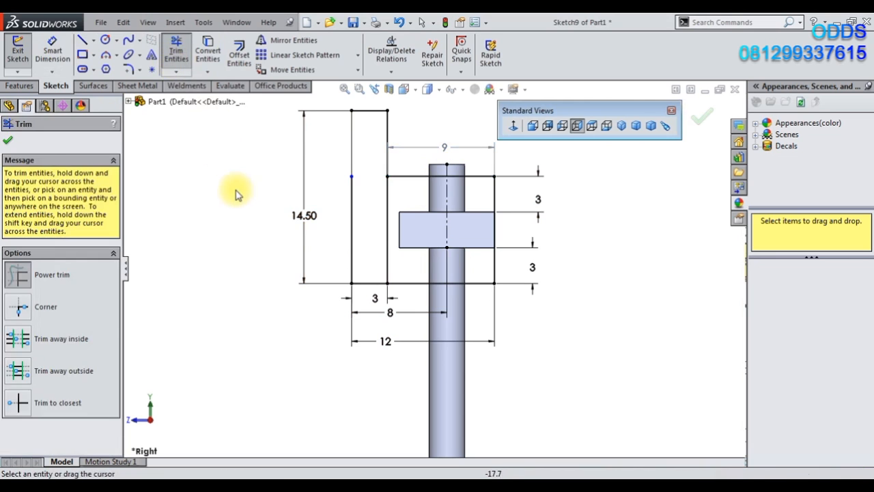
click(10, 143)
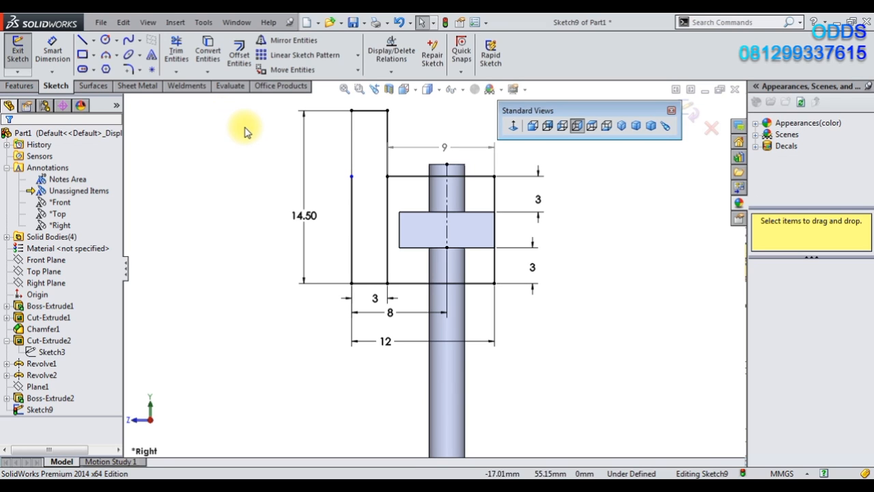
click(176, 52)
mouse_move(358, 104)
mouse_down()
mouse_move(390, 132)
mouse_move(358, 199)
mouse_move(376, 290)
mouse_up()
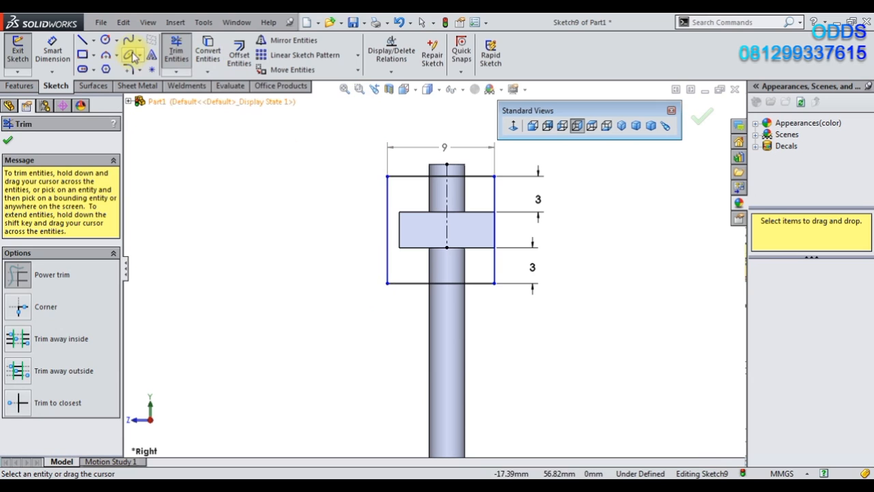
Step: Delete the reference width dimension and dimension the remaining rectangle's upper edge as 9 mm
key(Escape)
key(Delete)
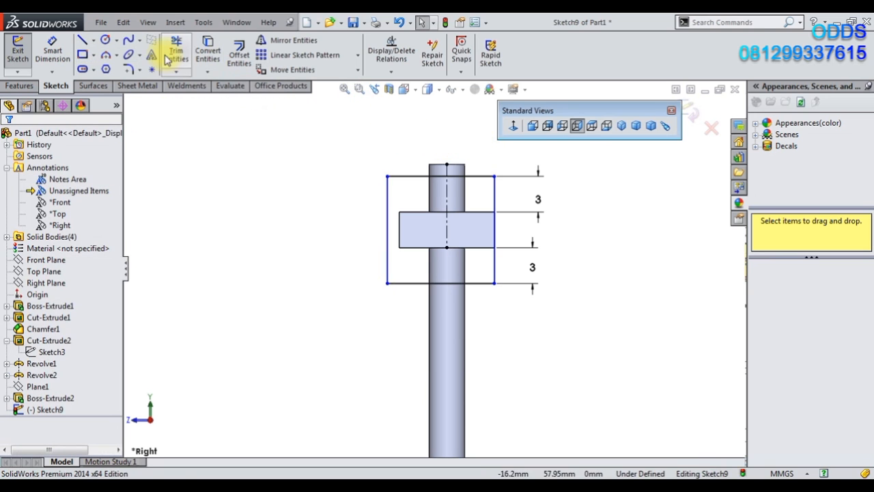
click(482, 176)
click(458, 127)
key(Return)
scroll(526, 246, down, 3)
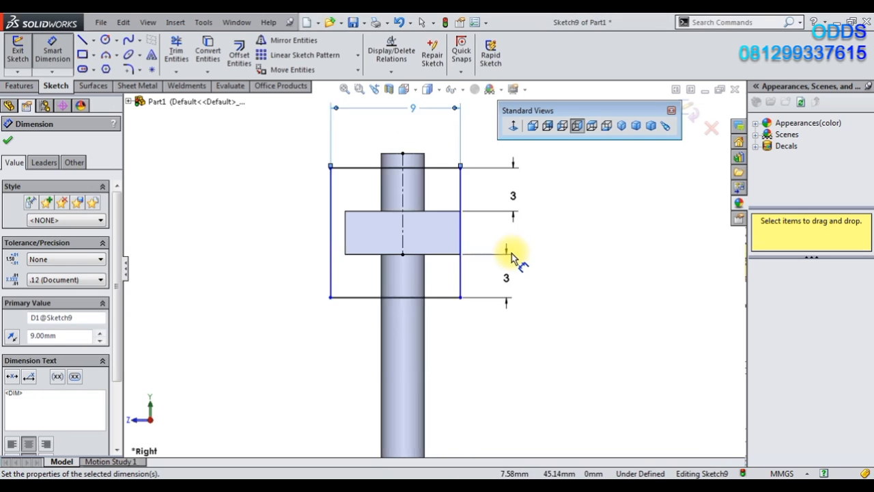
Step: Convert the block's face outline into the sketch and trim the shared right-hand edge to leave a C-shaped profile around the block
click(176, 53)
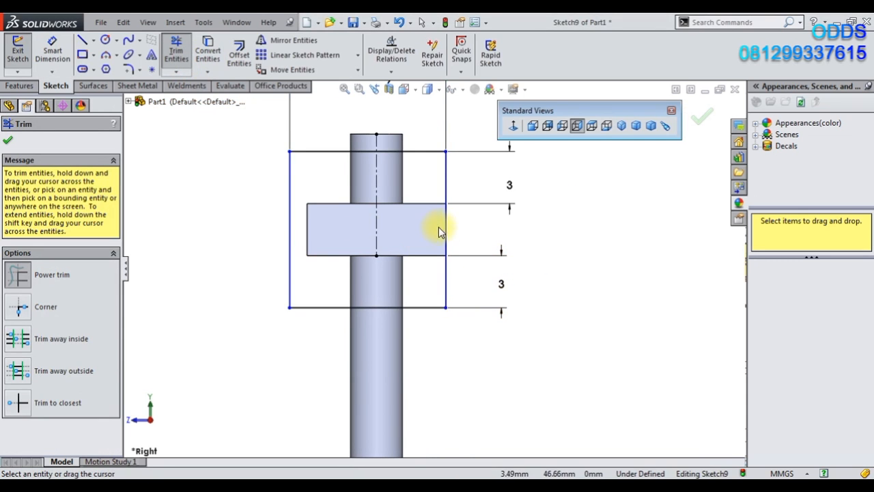
click(398, 25)
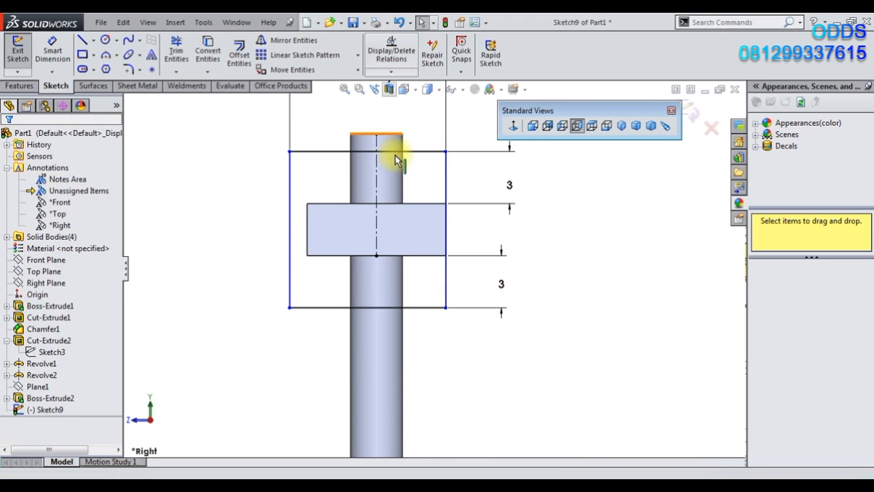
click(398, 207)
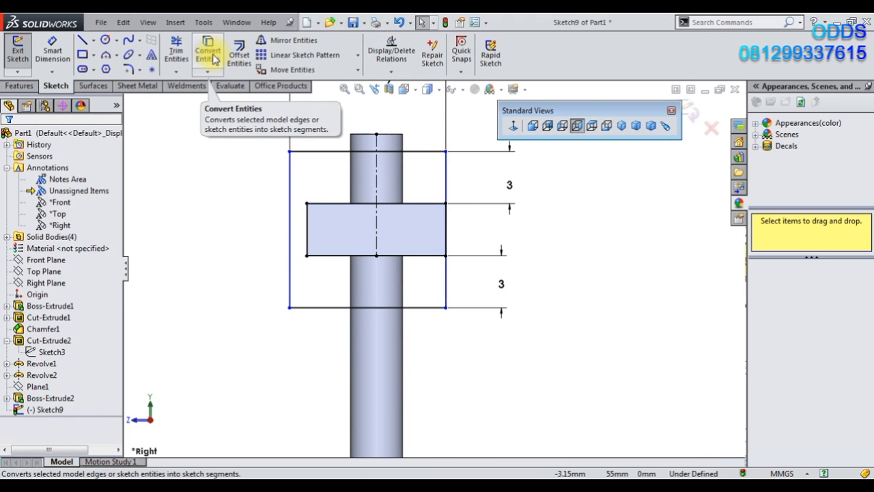
click(176, 51)
middle_drag(469, 236, 453, 296)
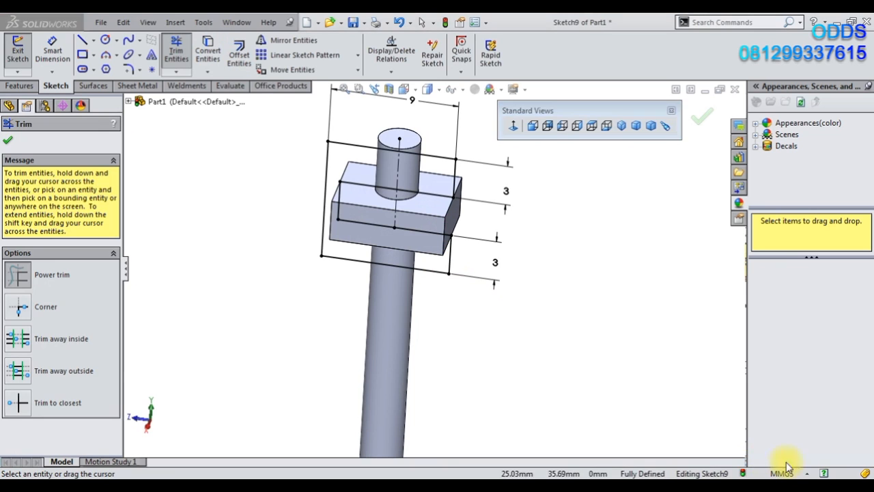
click(7, 140)
Step: Extrude the C-shaped profile 8 mm from the mid plane as a separate body, without merging the result
click(19, 85)
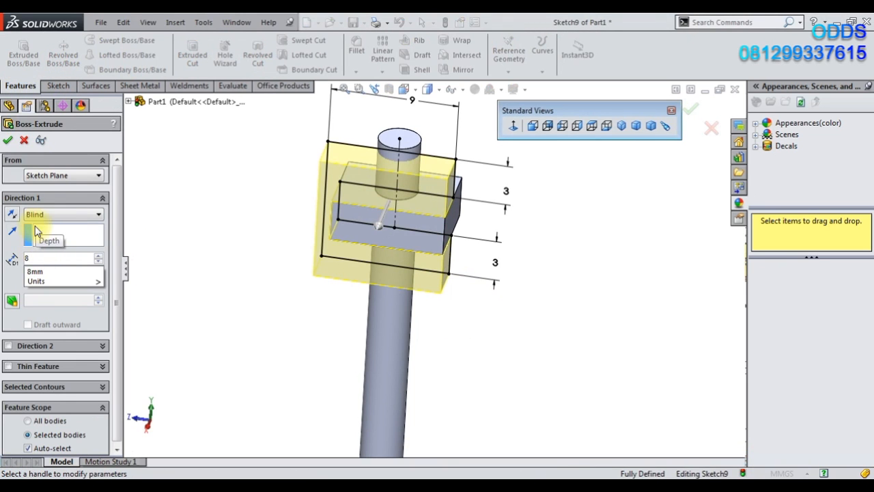
click(41, 214)
click(33, 290)
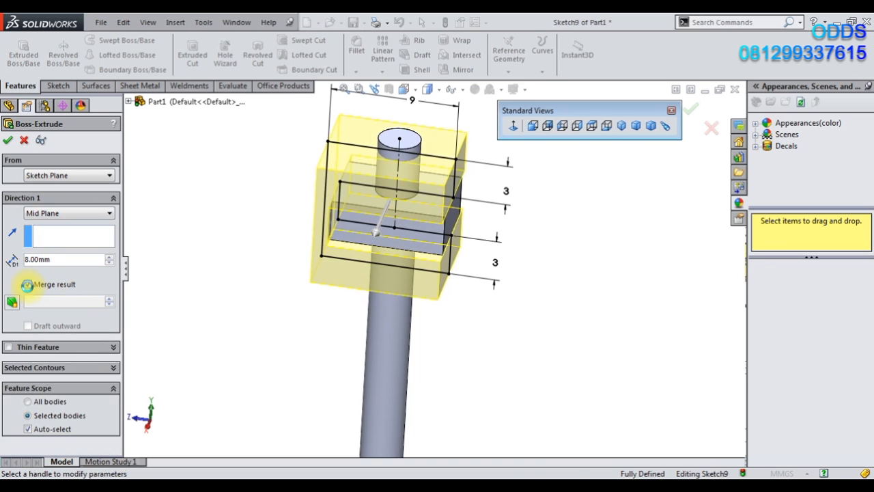
click(28, 286)
middle_drag(297, 275, 284, 293)
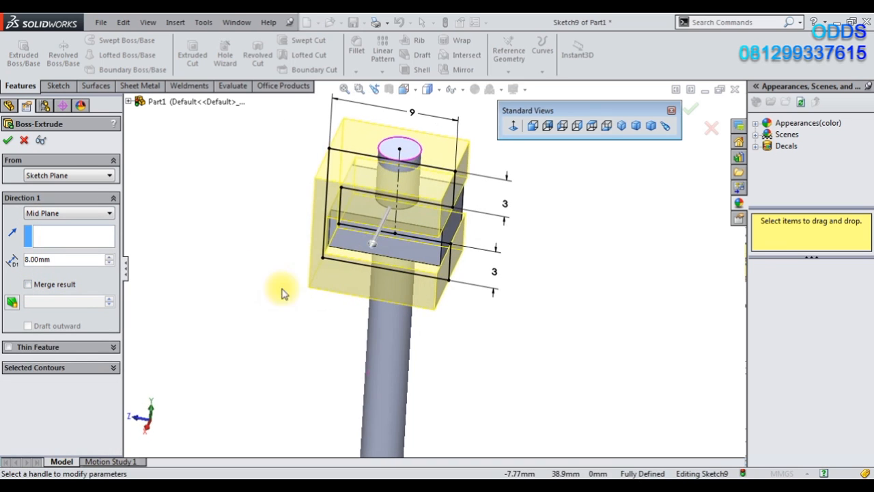
click(14, 146)
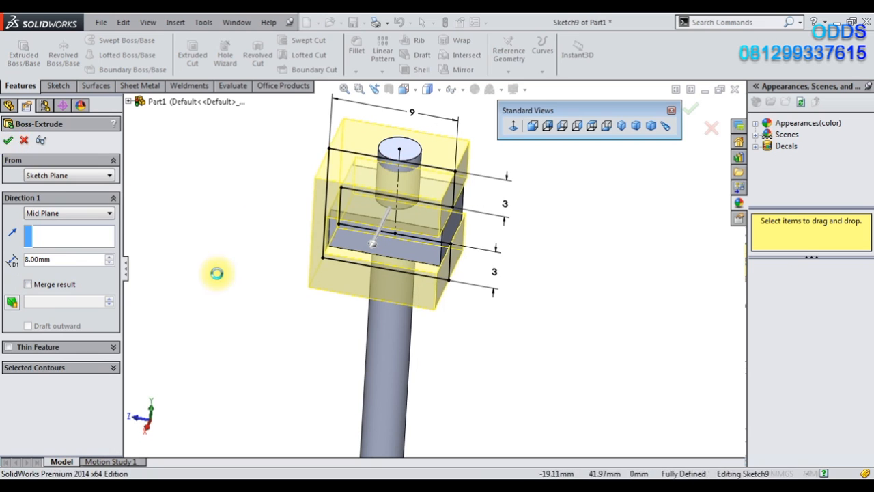
Step: Start a sketch on the closed end face of the C-shaped body and draw a rectangle wider than the face across it
middle_drag(318, 235, 308, 178)
click(310, 180)
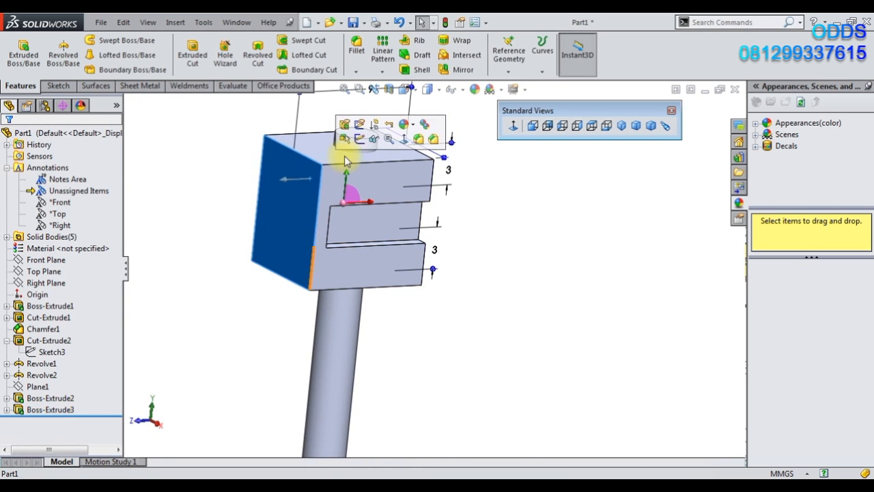
click(345, 135)
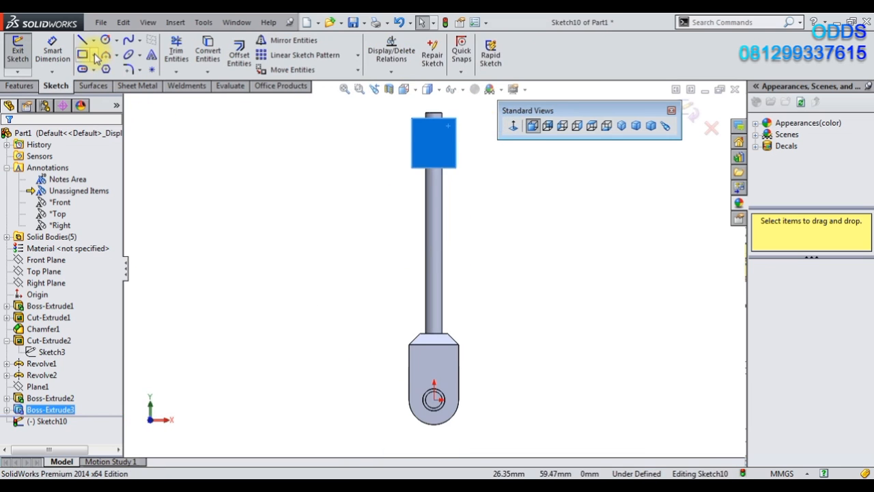
click(86, 54)
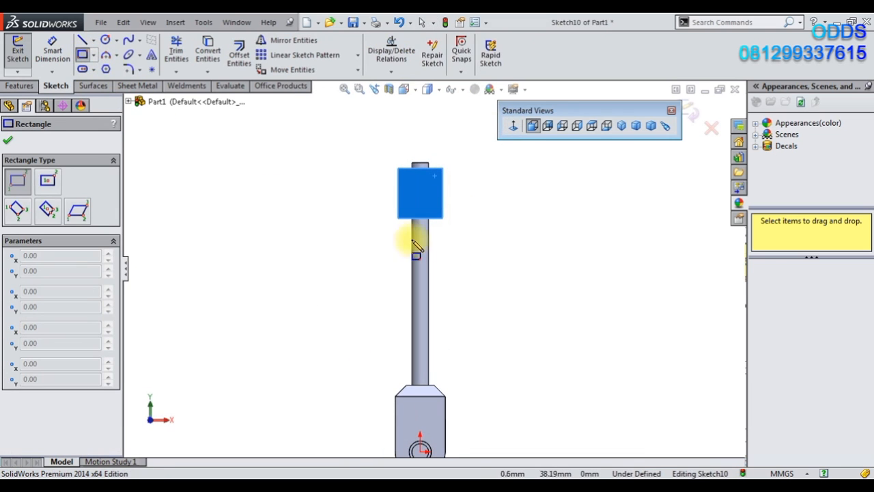
click(377, 168)
click(461, 219)
scroll(430, 144, down, 3)
right_click(310, 130)
click(335, 139)
Step: Pull the rectangle clear of the face's upper and lower edges and make its lower edge collinear with the face's lower edge
scroll(398, 164, down, 2)
mouse_move(312, 196)
mouse_down()
mouse_move(366, 194)
mouse_move(302, 190)
mouse_move(305, 201)
mouse_up()
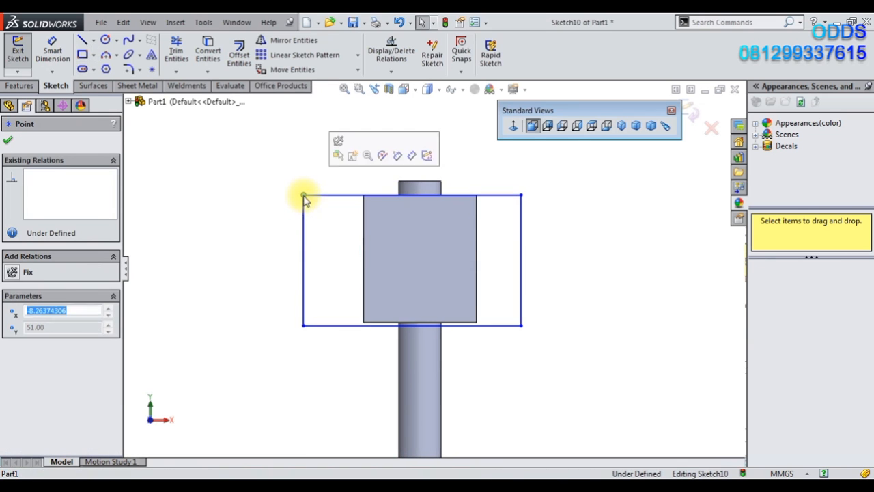
mouse_move(304, 326)
mouse_down()
mouse_move(364, 323)
mouse_move(313, 324)
mouse_up()
scroll(423, 306, down, 3)
drag(509, 332, 512, 347)
click(492, 330)
ctrl+click(509, 346)
click(529, 294)
scroll(467, 166, up, 1)
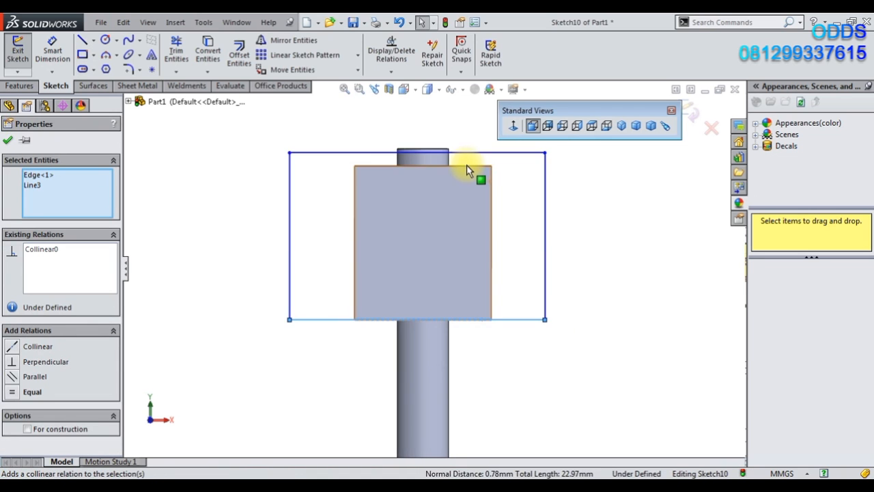
Step: Make the rectangle's upper edge collinear with the face's upper edge
click(463, 166)
ctrl+click(462, 152)
click(493, 111)
click(516, 241)
Step: Dimension the gap between the rectangle's left edge and the face's left edge as 1 mm
click(56, 59)
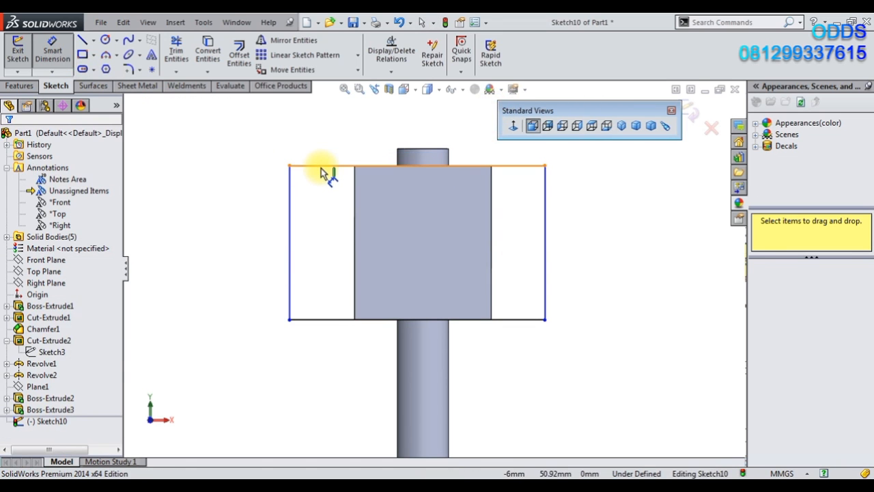
click(291, 197)
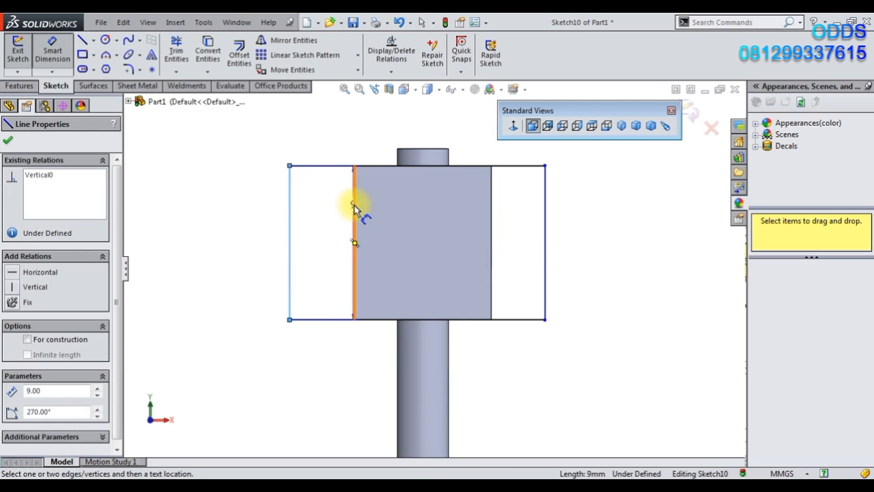
click(354, 209)
click(328, 128)
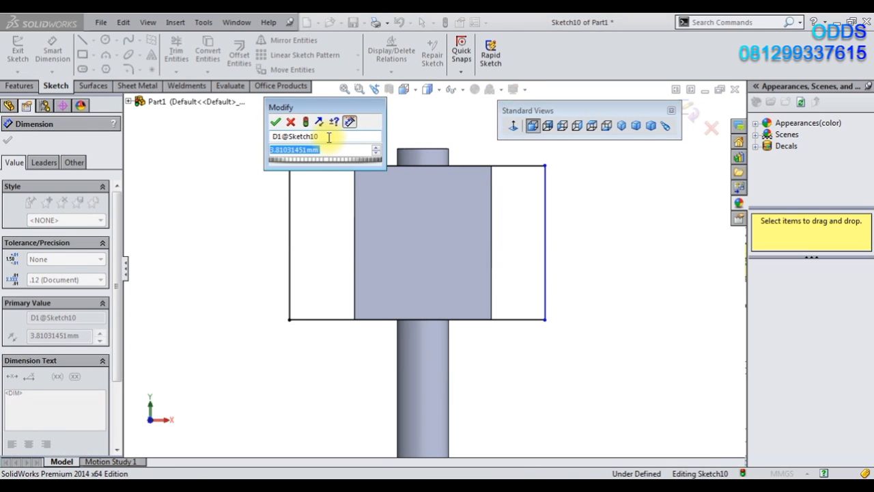
text(1)
key(Return)
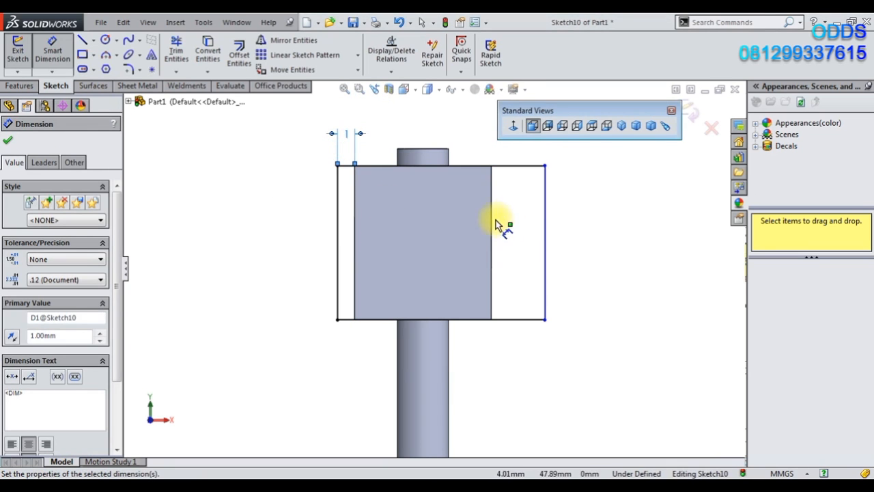
Step: Dimension the gap between the rectangle's right edge and the face's right edge as 1 mm
click(545, 213)
click(491, 219)
scroll(504, 215, up, 1)
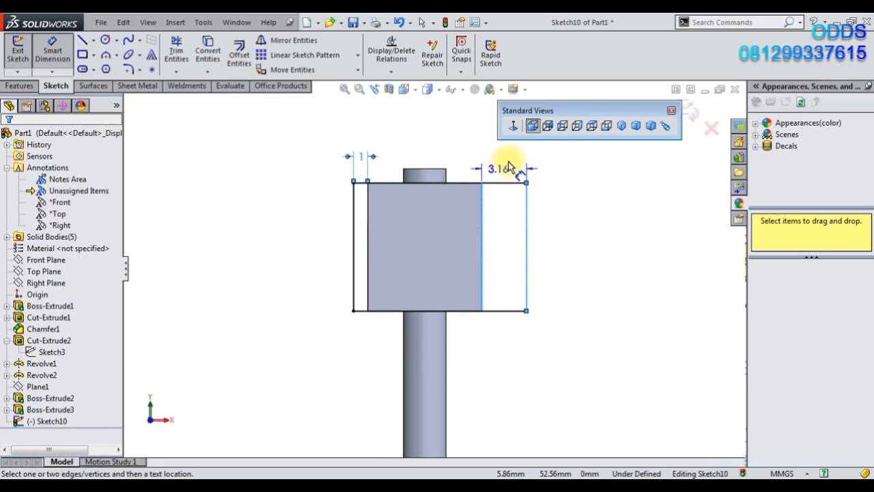
click(507, 167)
text(1)
key(Return)
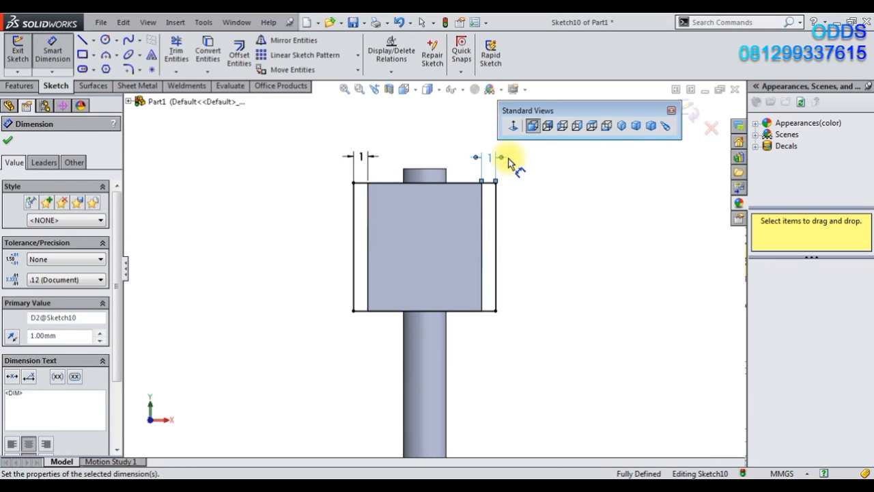
Step: Add a driven dimension for the overall width along the rectangle's lower edge
click(438, 311)
click(466, 342)
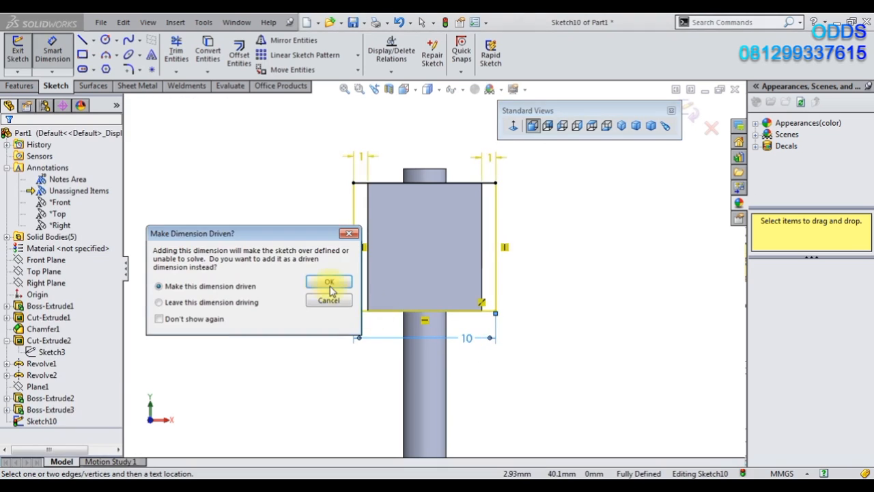
click(328, 289)
Step: Set the gaps between the rectangle's two vertical sides and the block face's edges to 2 mm each
double_click(362, 157)
text(2)
key(Return)
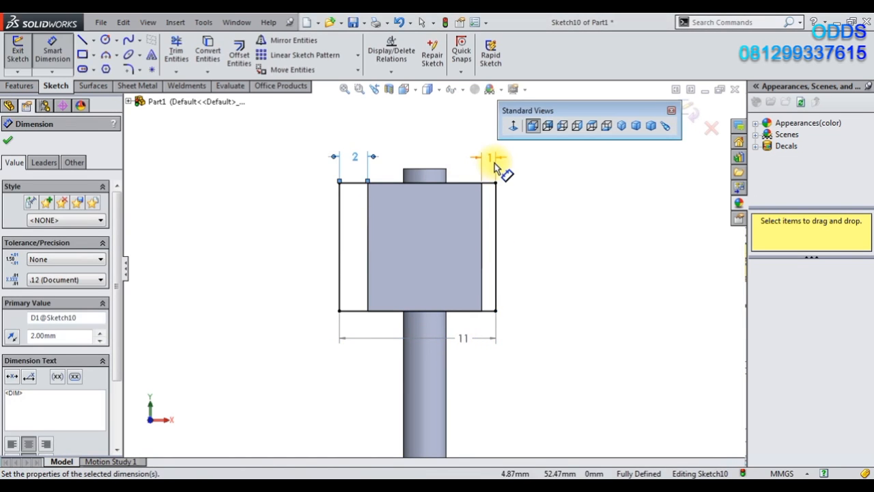
double_click(498, 163)
text(2)
key(Return)
click(591, 294)
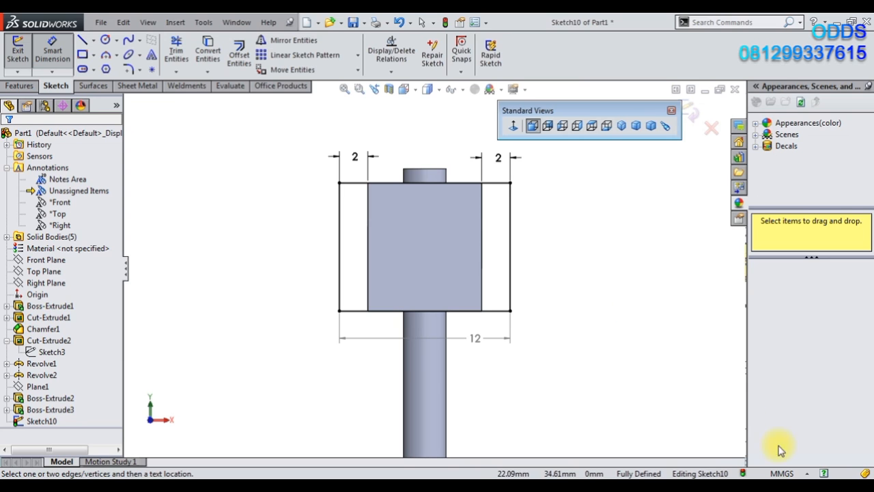
Step: Draw centerlines from the rectangle's upper-edge midpoint down to its center and across to its left-edge midpoint
click(94, 55)
click(103, 72)
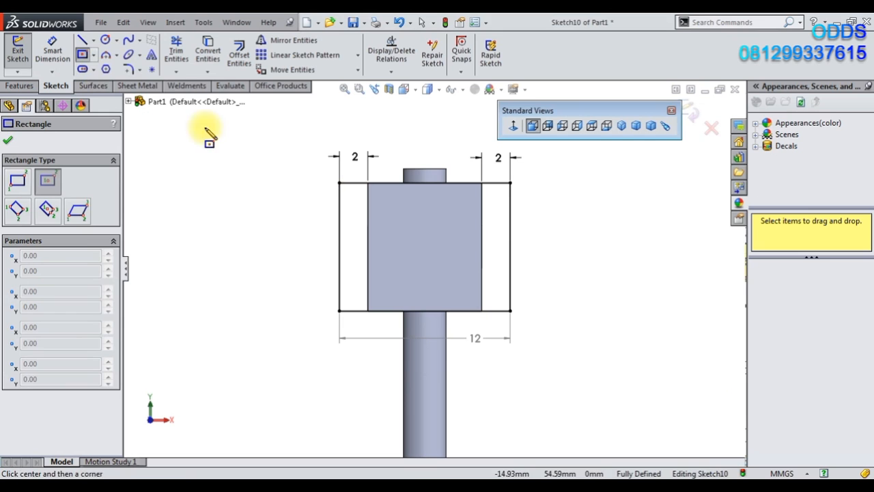
click(82, 40)
click(424, 182)
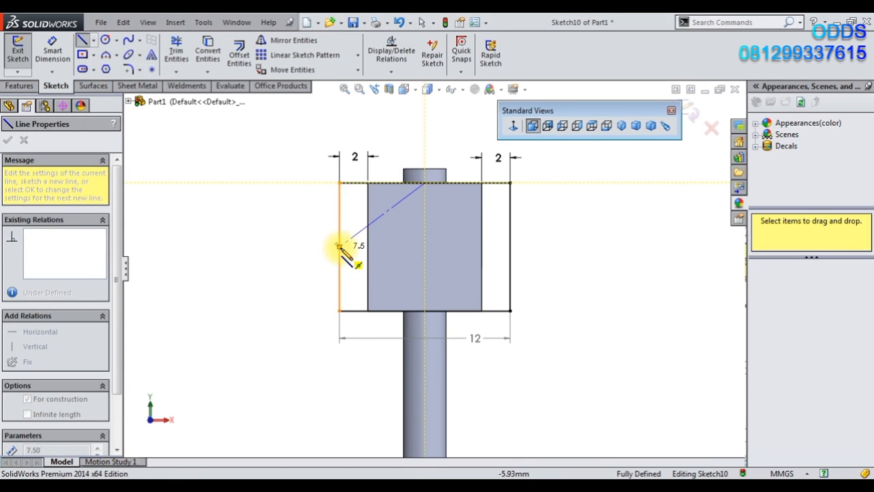
click(424, 246)
click(339, 246)
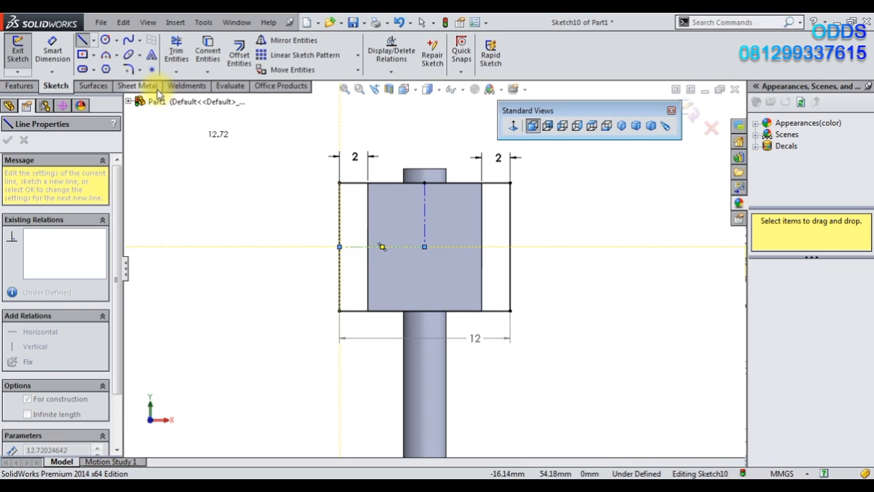
Step: Sketch a center rectangle about 3.4 by 3.6 mm on the point where the two centerlines meet
click(82, 57)
click(425, 247)
click(449, 272)
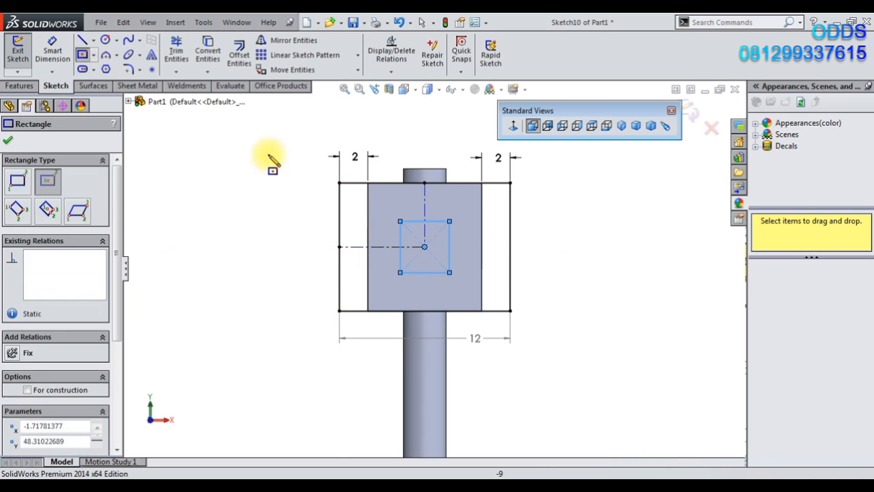
Step: Dimension the inner rectangle as 5 mm wide and 7.5 mm high
click(59, 56)
click(437, 221)
click(432, 141)
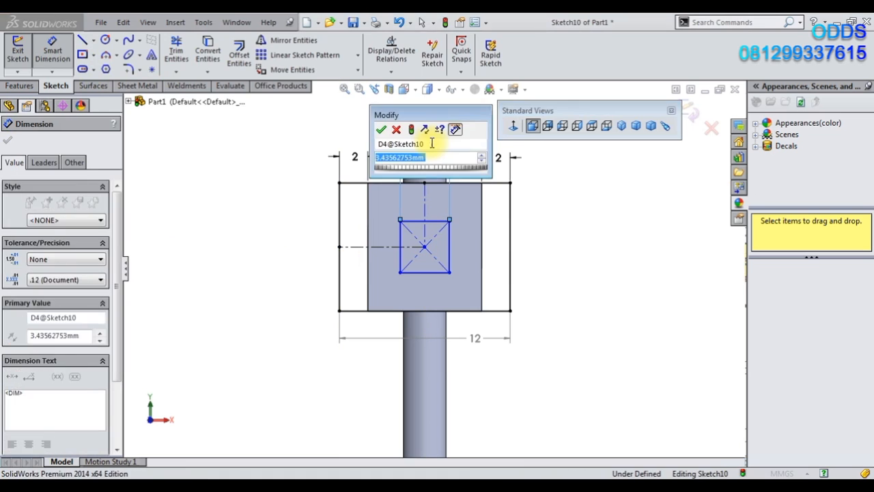
text(5)
key(Return)
click(461, 251)
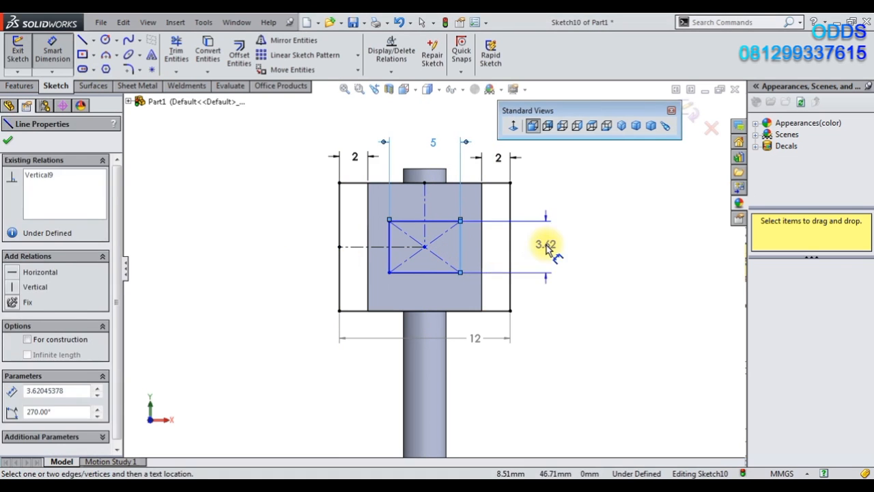
click(547, 245)
text(7.5)
key(Return)
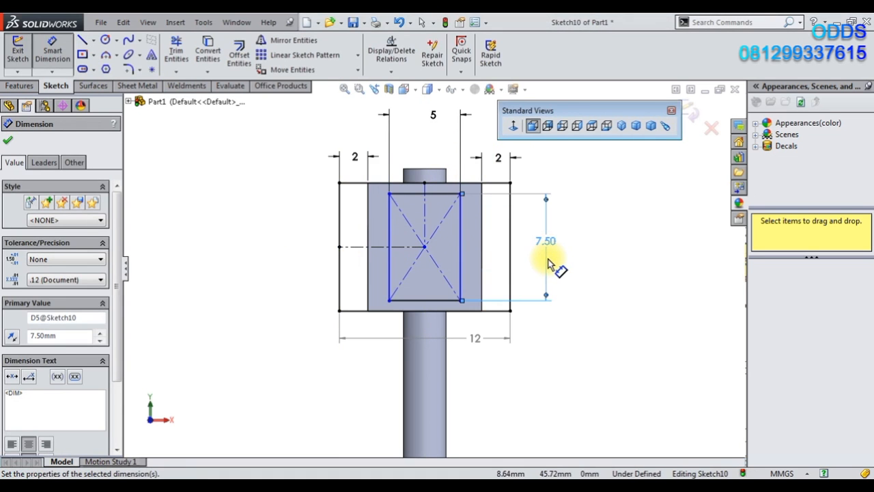
Step: Extrude the outer and inner rectangle profile 3 mm outward from the block face
click(22, 87)
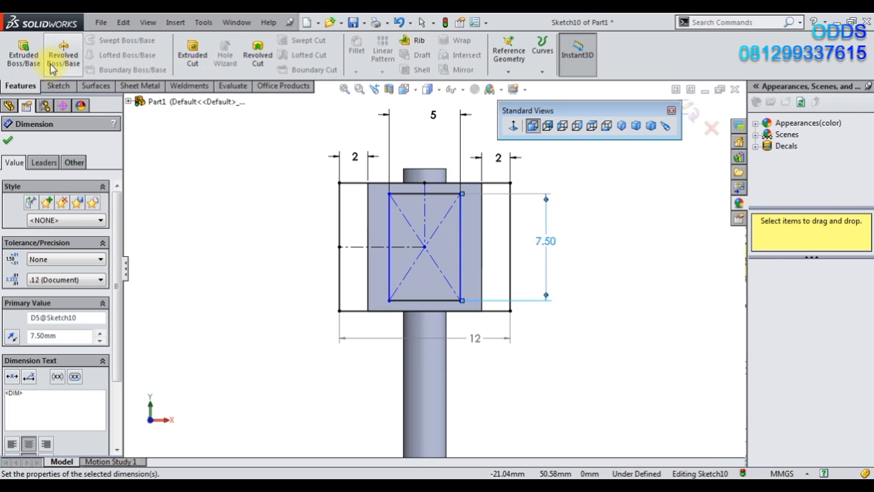
click(23, 54)
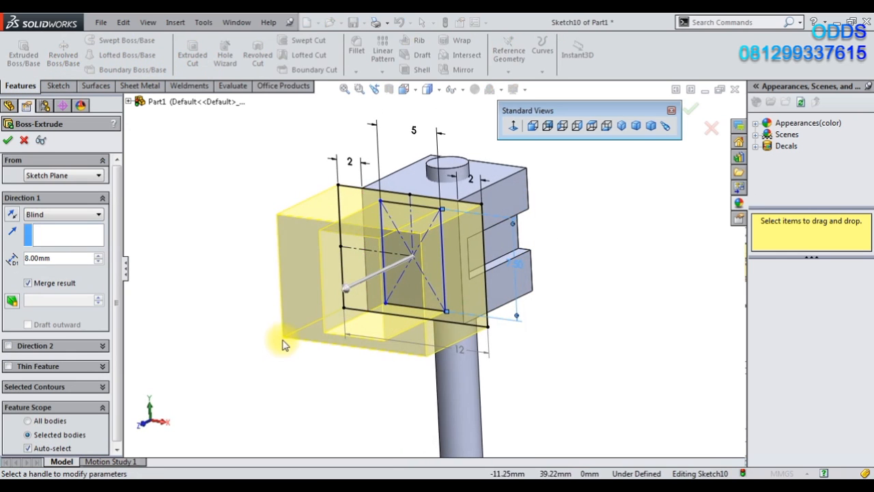
text(3)
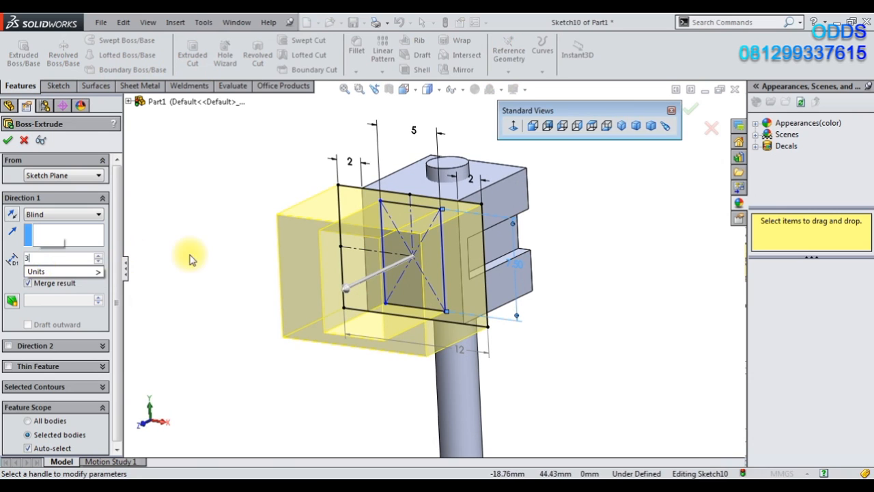
click(191, 257)
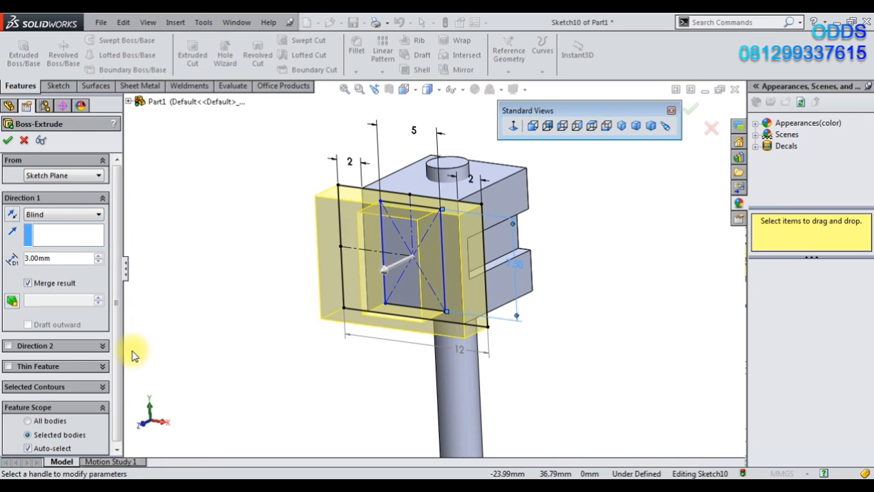
click(7, 141)
middle_drag(434, 349, 339, 294)
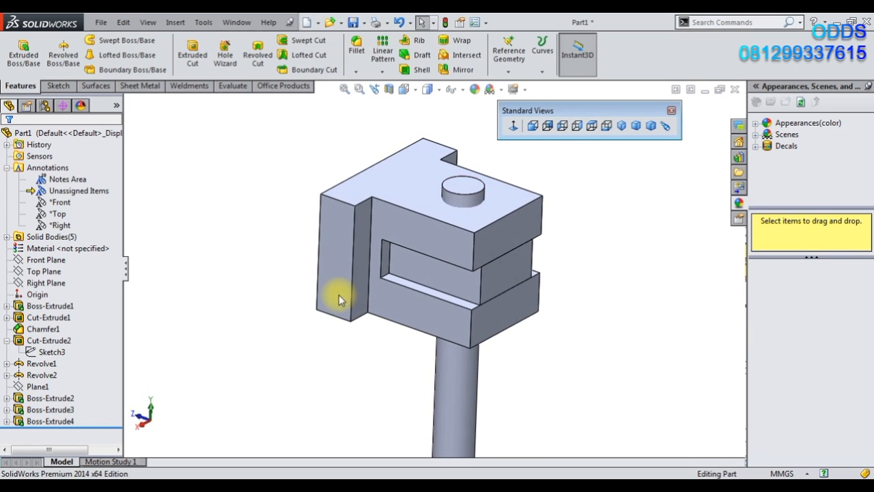
Step: Reopen the plate's sketch, delete the outer upper edge's collinear relation, and raise that edge to about 12 mm above the lower edge
click(57, 423)
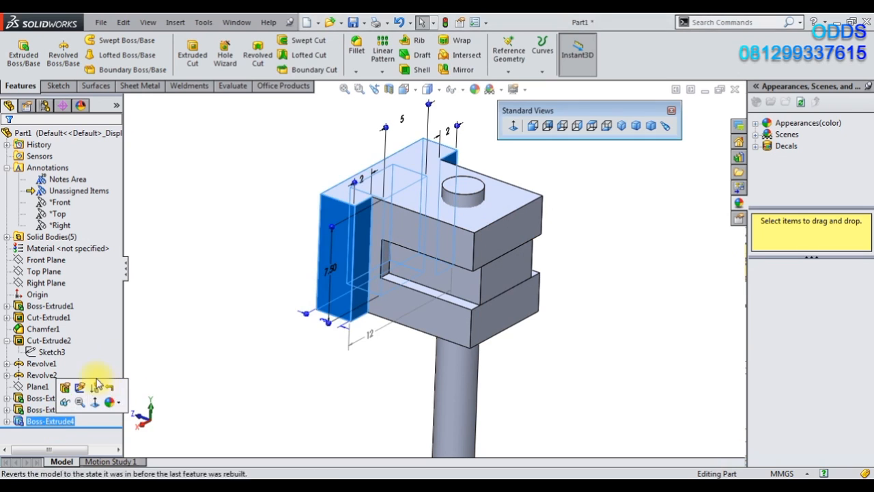
click(80, 388)
click(513, 125)
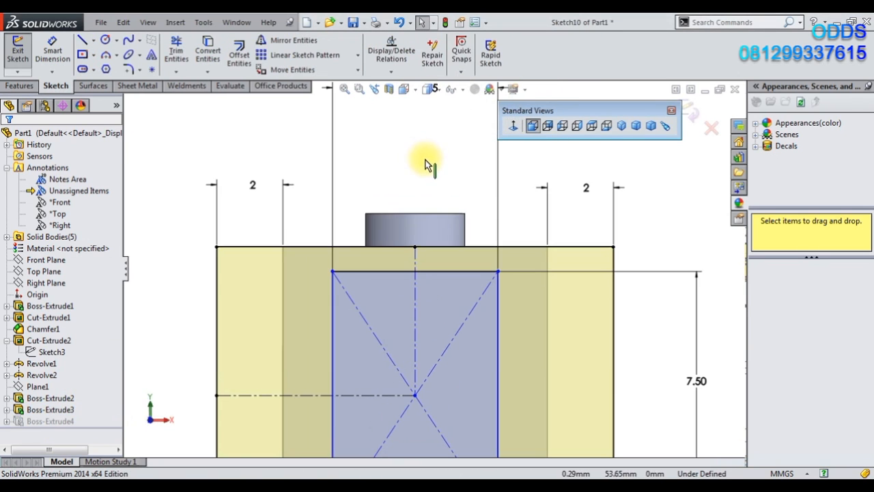
click(358, 247)
scroll(455, 284, up, 2)
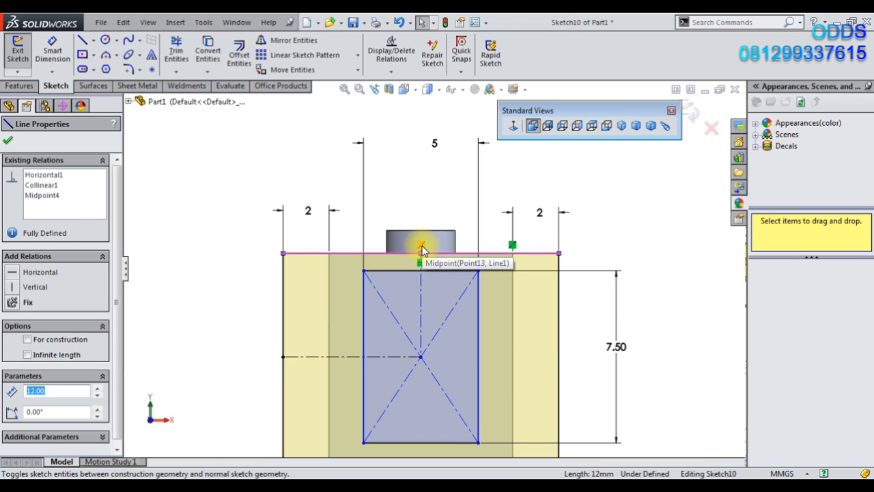
right_click(512, 243)
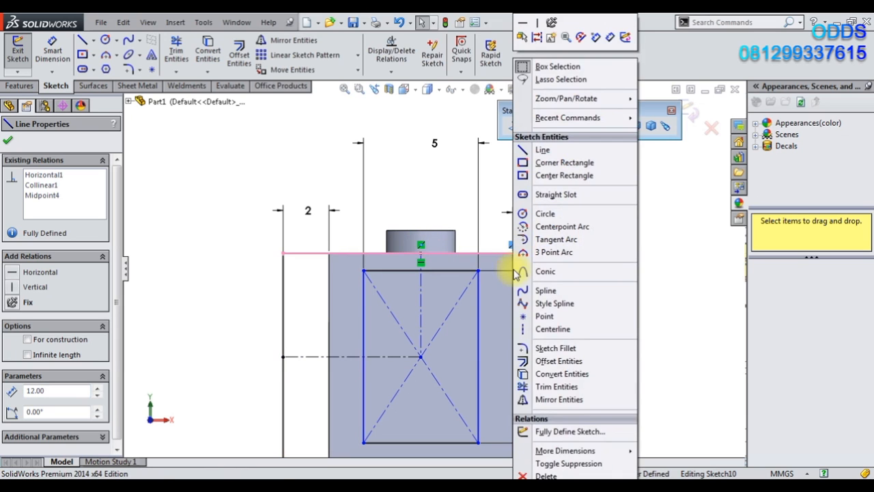
click(539, 478)
drag(524, 250, 512, 182)
Step: Dimension the outer rectangle's left side as 14.5 mm high
click(58, 53)
key(f)
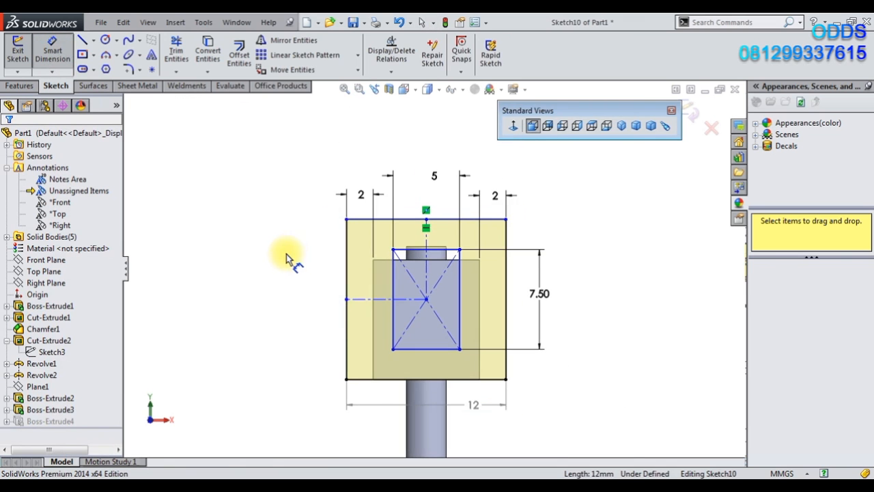
click(348, 336)
click(319, 326)
text(14.5)
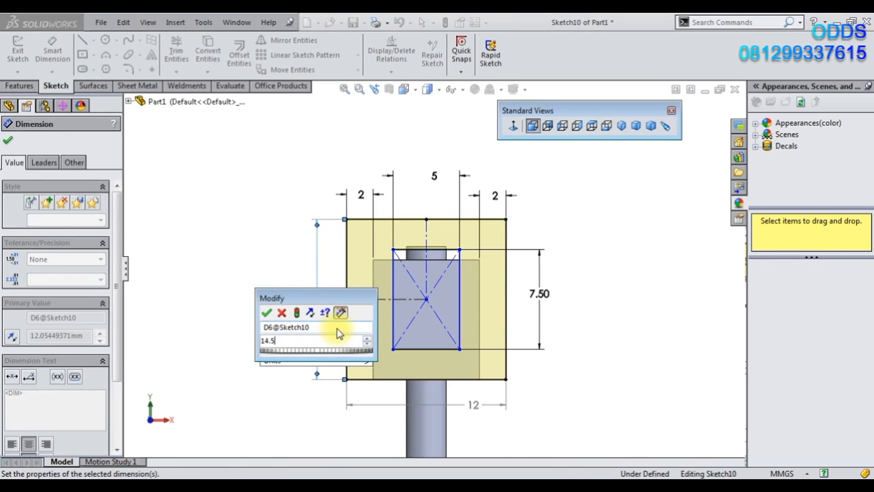
key(Return)
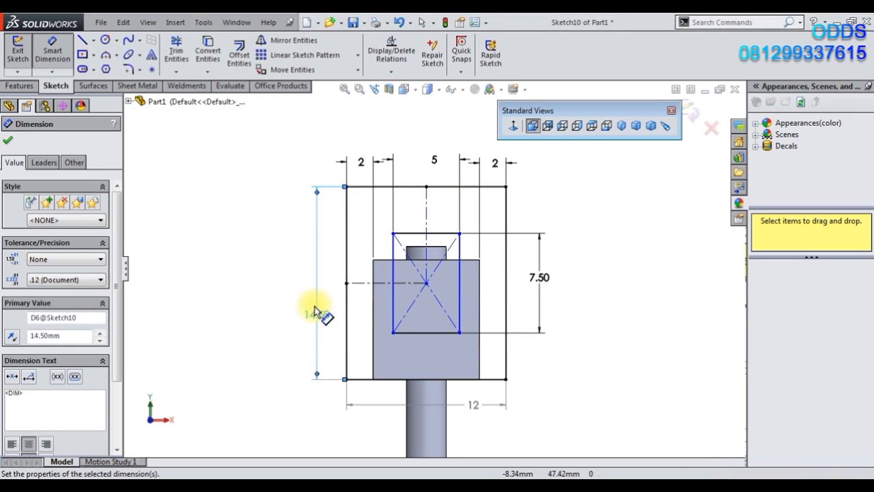
click(11, 142)
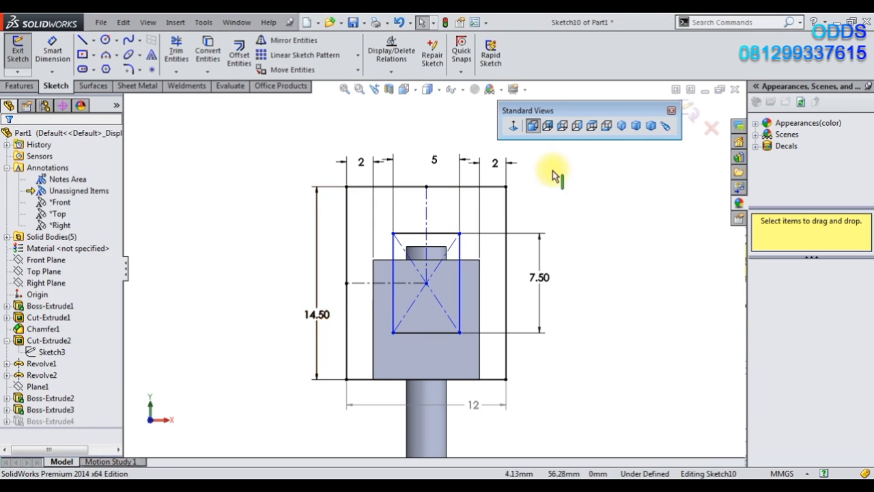
Step: Edit the plate's extrusion so it stays a separate body without merging and is 4 mm deep
mouse_move(533, 282)
middle_down()
mouse_move(448, 322)
mouse_move(551, 248)
middle_up()
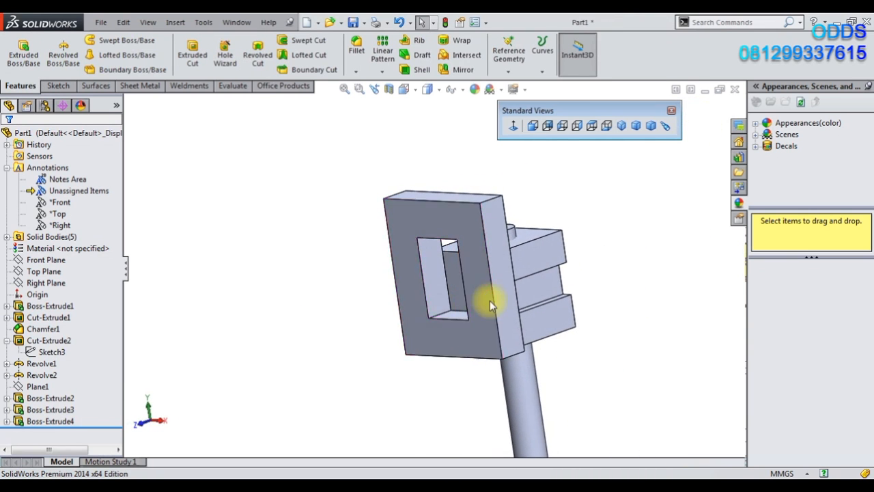
right_click(41, 420)
click(68, 271)
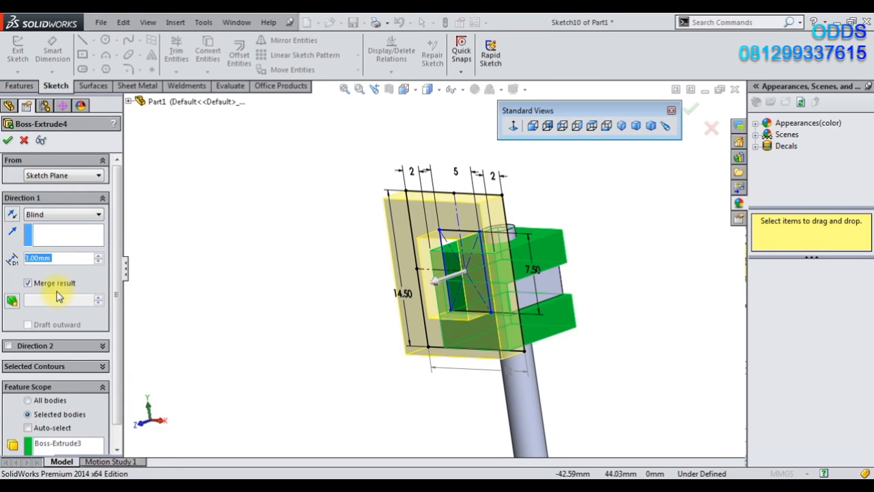
click(39, 284)
text(4)
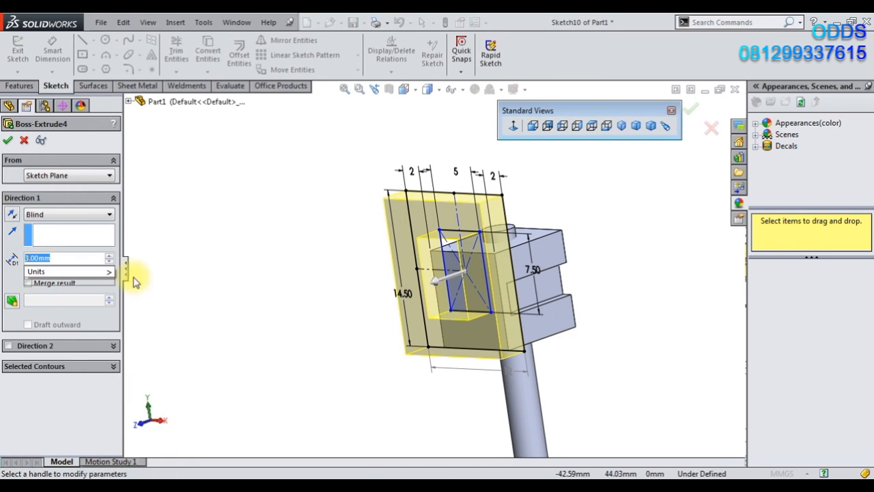
click(204, 306)
click(75, 367)
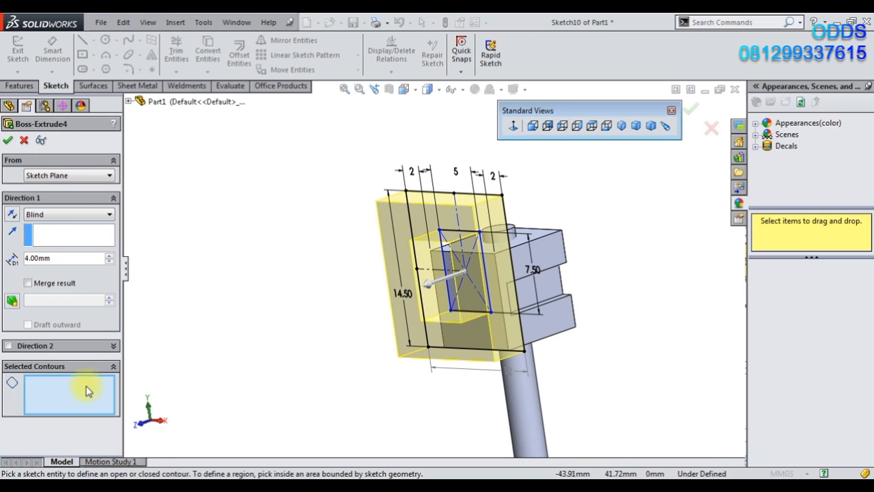
click(453, 351)
click(456, 311)
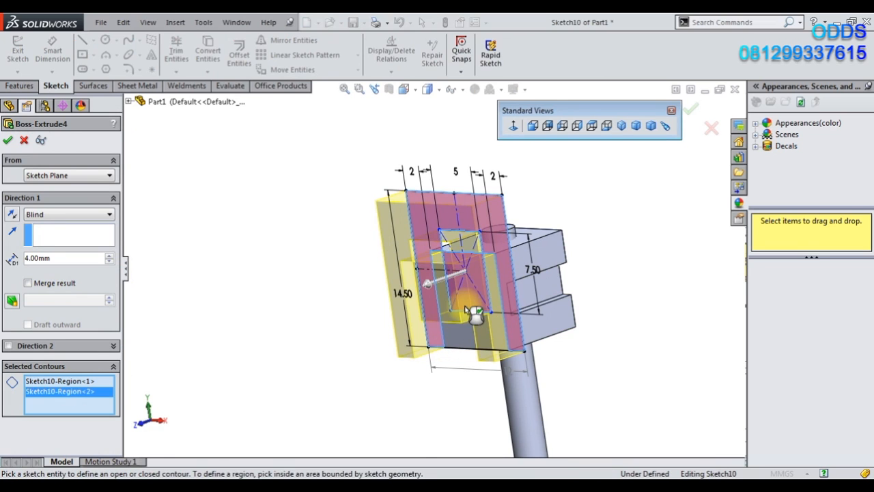
click(466, 248)
right_click(65, 395)
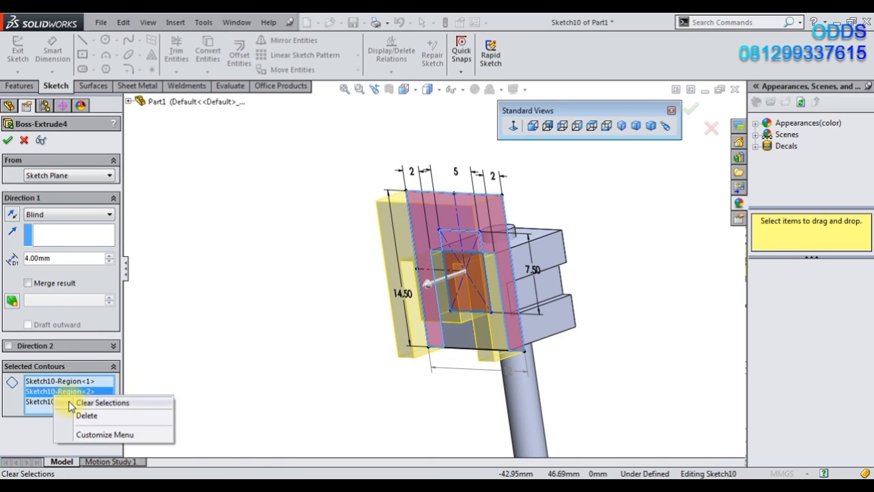
click(76, 402)
Step: Use the outer and inner rectangles as the extrusion's contours and apply the feature edit
click(477, 351)
click(474, 311)
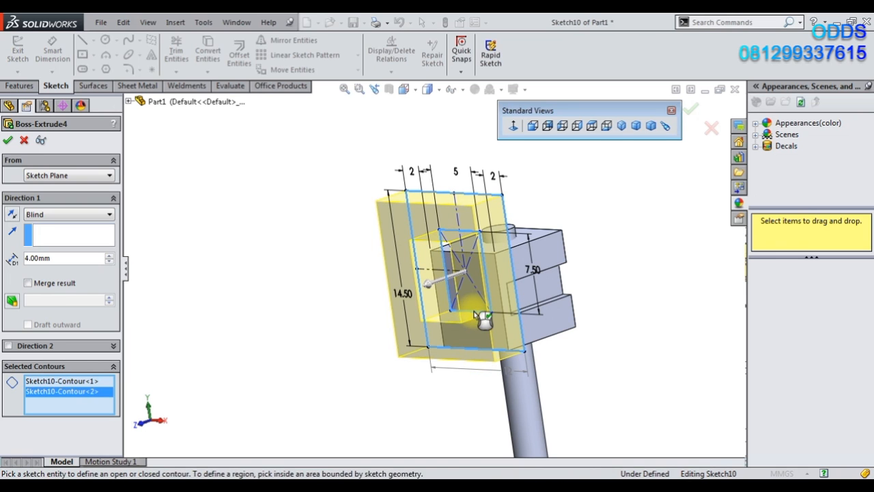
click(7, 141)
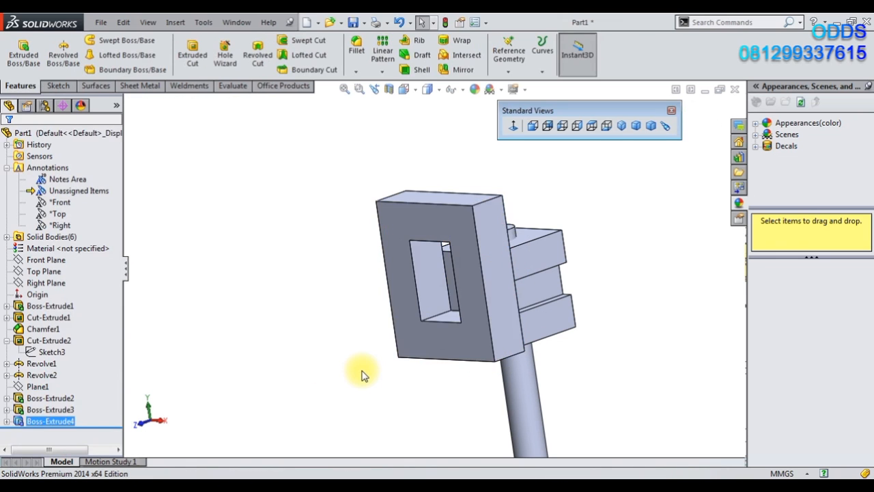
Step: Try to fill the plate's rectangular opening by replacing the extrusion's inner rectangle contour with the two regions inside it
right_click(50, 420)
click(73, 204)
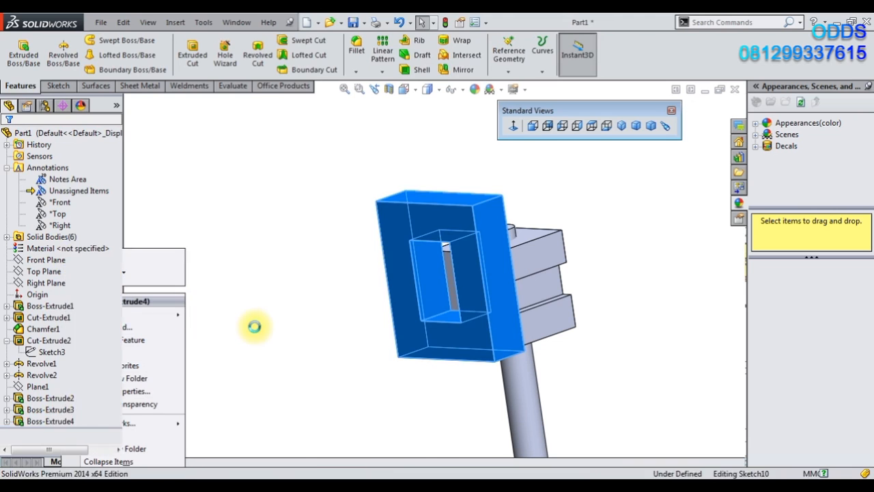
click(77, 391)
right_click(76, 391)
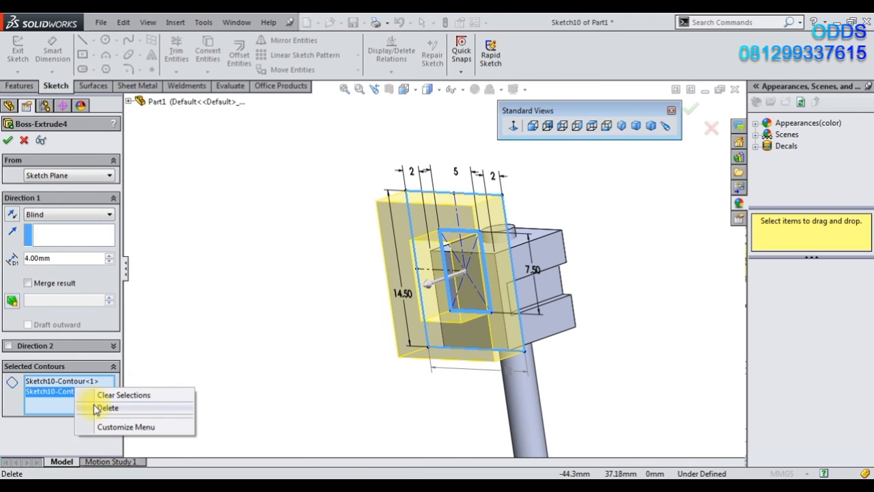
click(98, 406)
scroll(494, 280, down, 5)
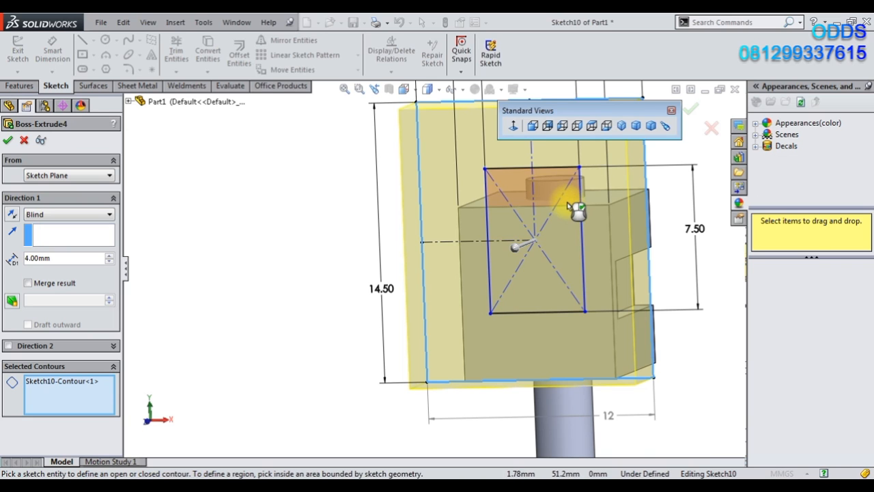
click(573, 206)
click(575, 236)
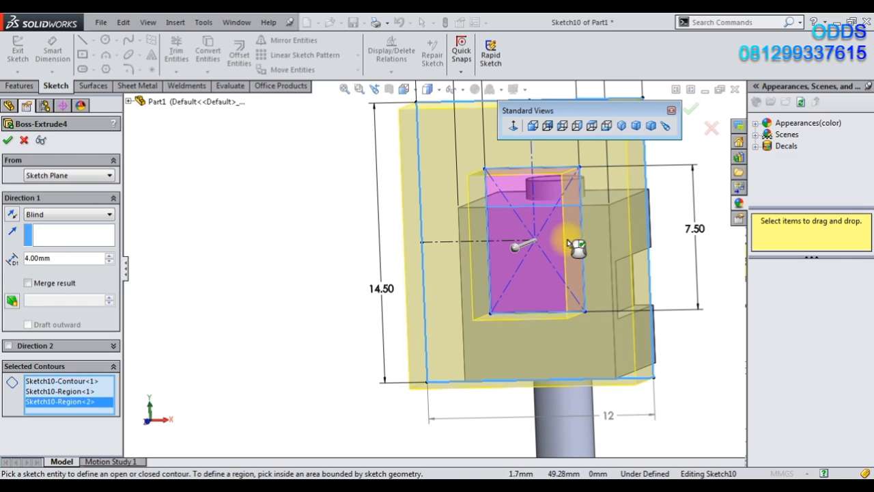
click(689, 112)
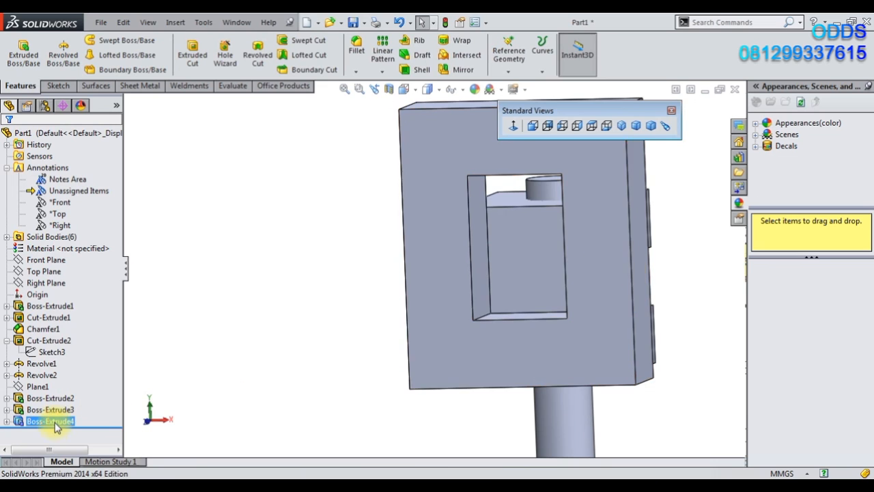
Step: Edit the plate's extrusion again, clear its contours, and use all four sketch regions so the plate is extruded solid
right_click(57, 424)
click(63, 257)
right_click(85, 393)
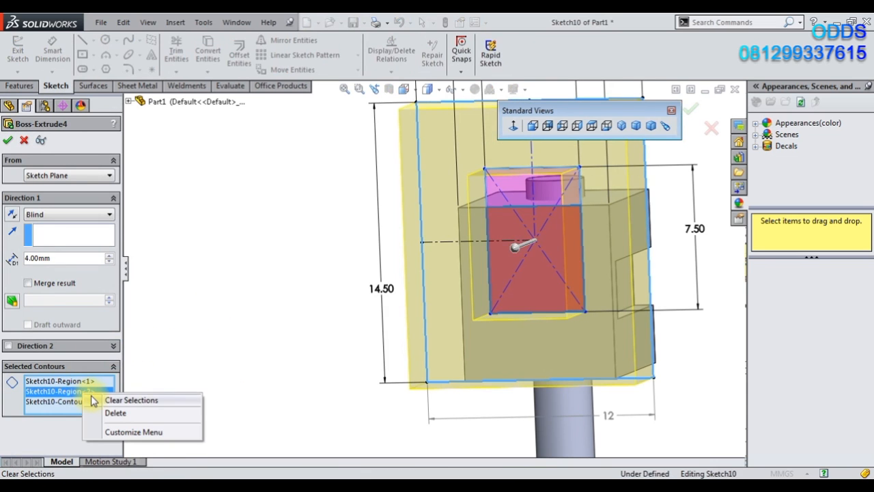
click(129, 400)
scroll(519, 318, up, 2)
drag(381, 151, 612, 387)
click(506, 296)
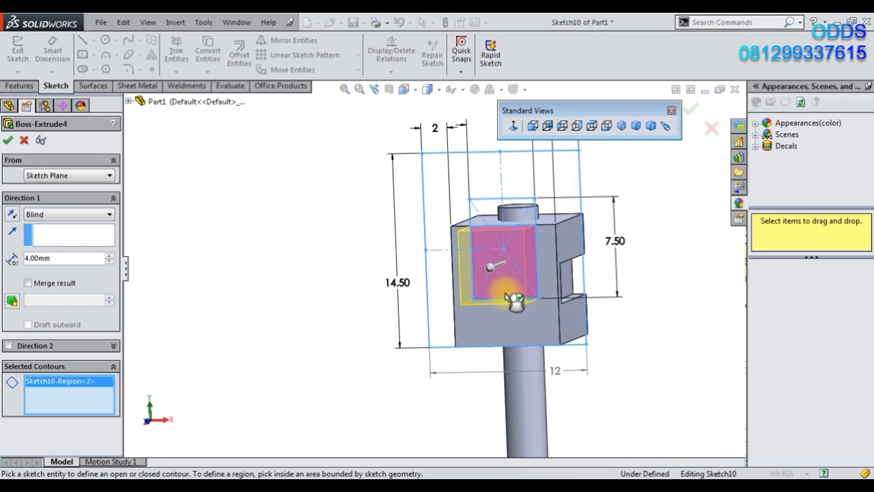
click(494, 219)
click(489, 188)
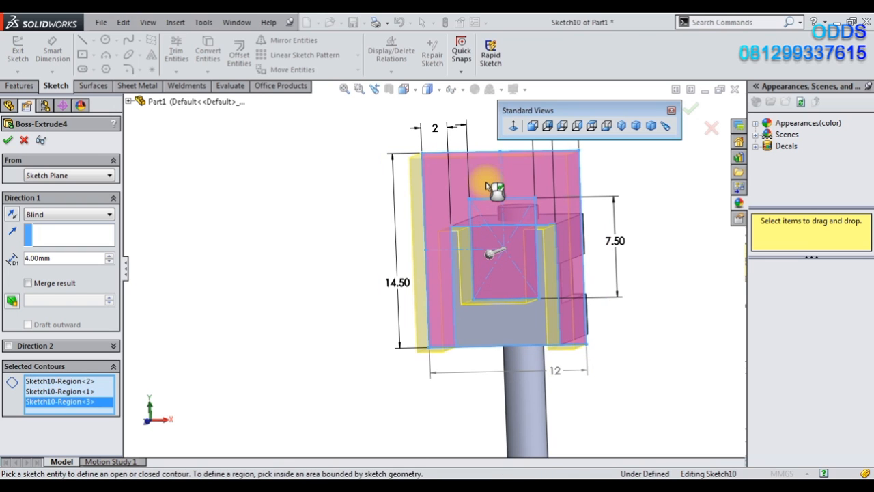
click(502, 332)
click(8, 141)
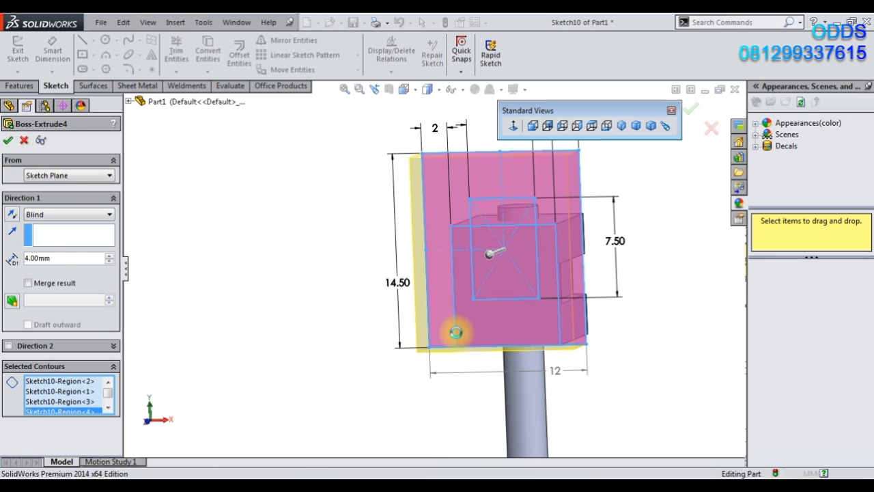
Step: Try an extruded cut 3 mm deep from the plate's whole sketch, offset 1 mm towards the outer face, and undo it
middle_drag(519, 357, 394, 387)
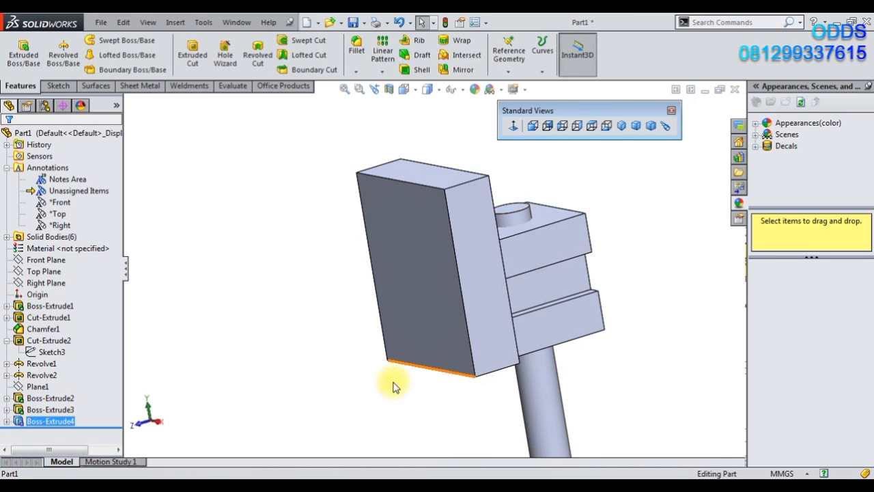
right_click(54, 421)
click(7, 421)
click(35, 433)
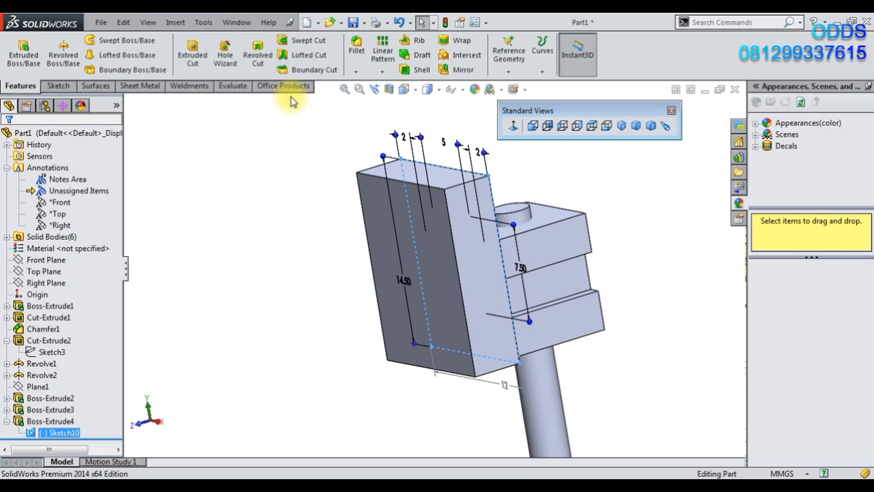
click(192, 53)
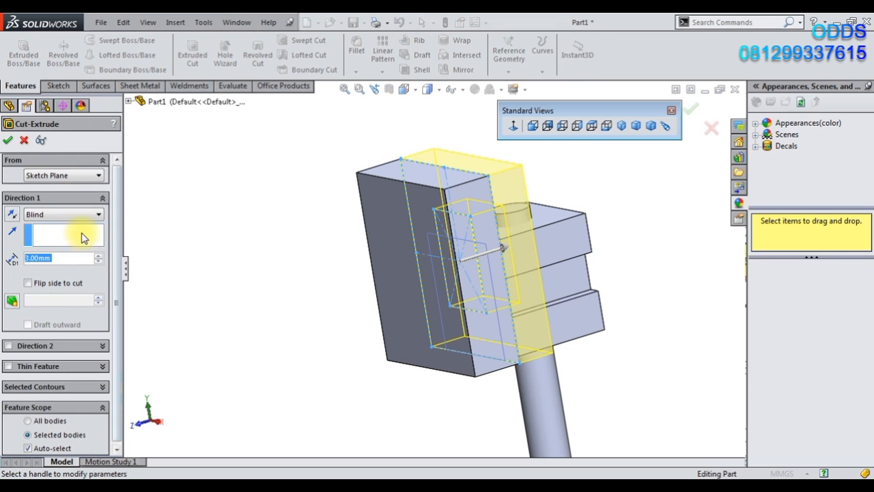
click(49, 180)
click(52, 210)
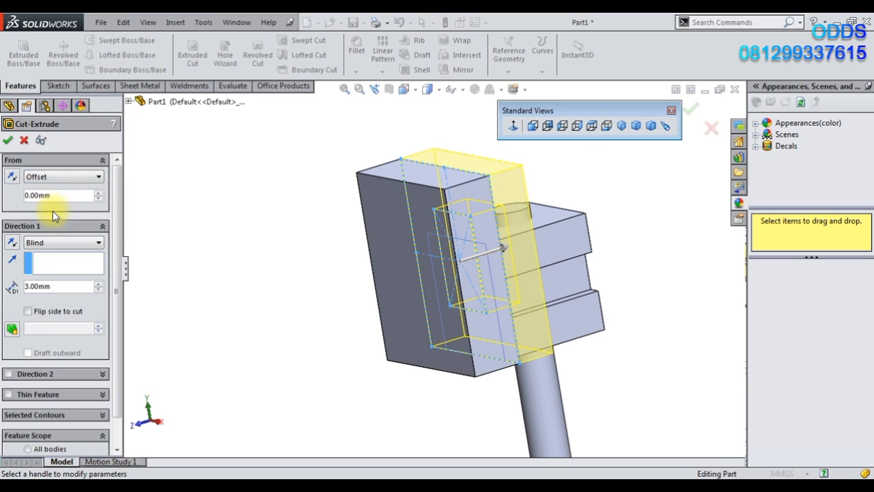
text(1)
key(Return)
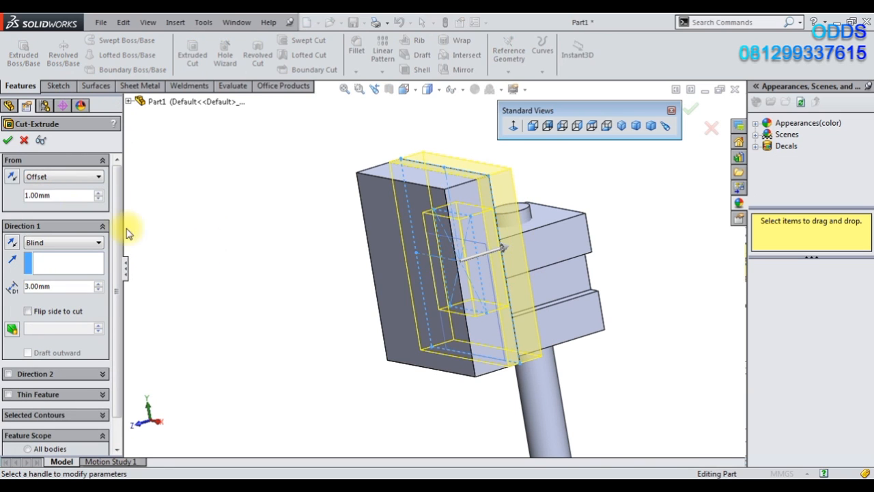
click(12, 177)
click(13, 243)
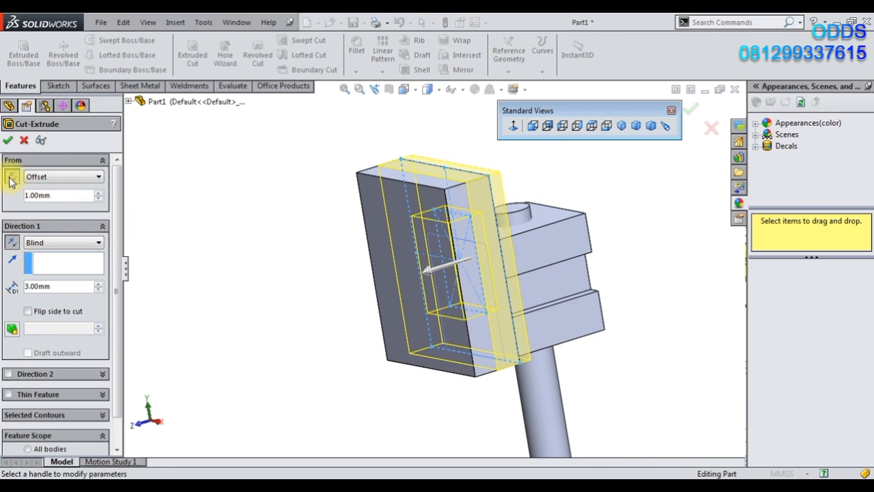
click(11, 178)
click(9, 140)
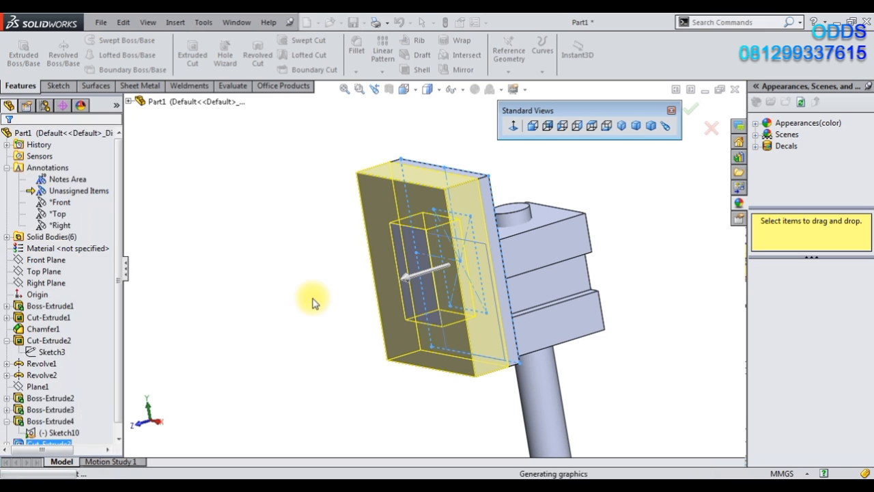
click(399, 23)
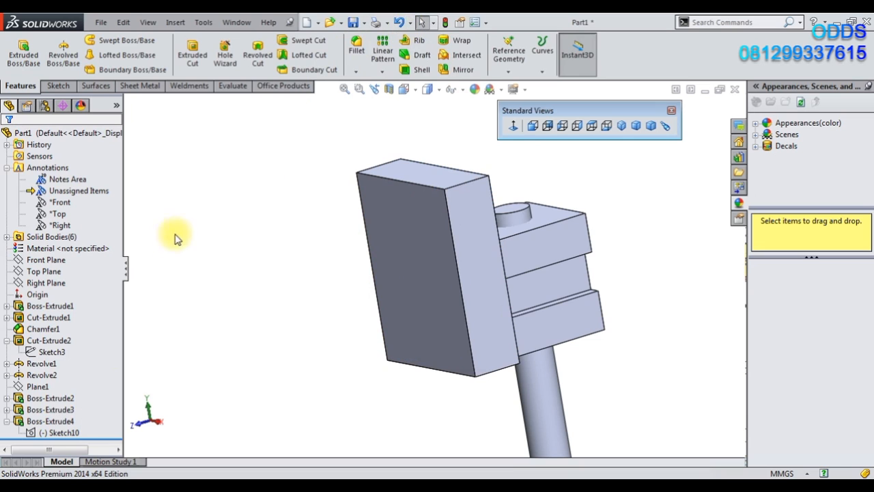
Step: Cut a pocket from the plate sketch's inner rectangle, starting at a 1 mm offset and going 3 mm deep through the outer face
click(58, 432)
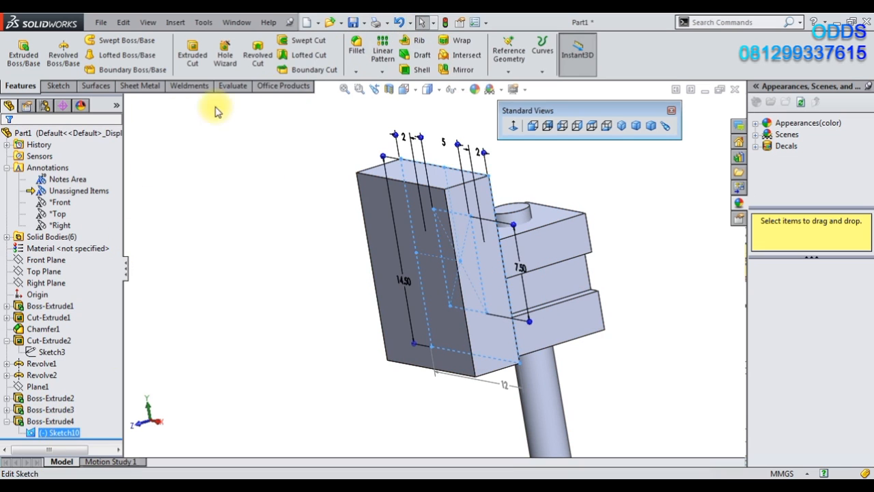
click(192, 55)
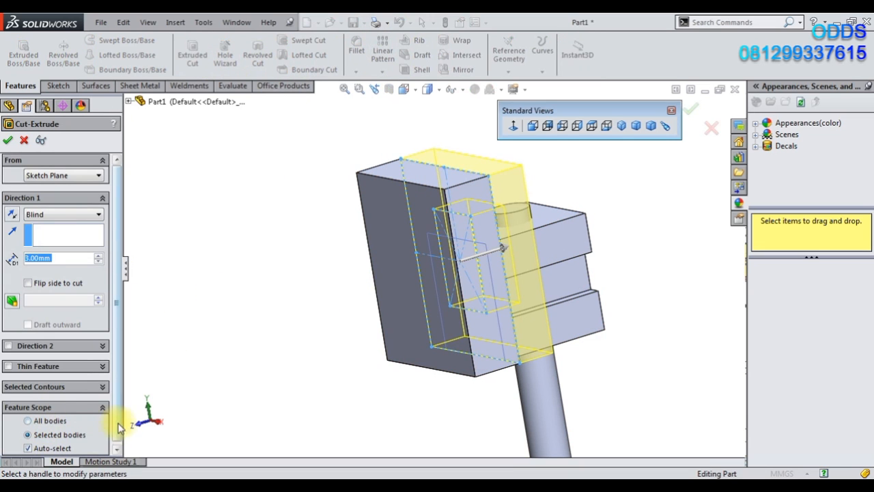
click(79, 387)
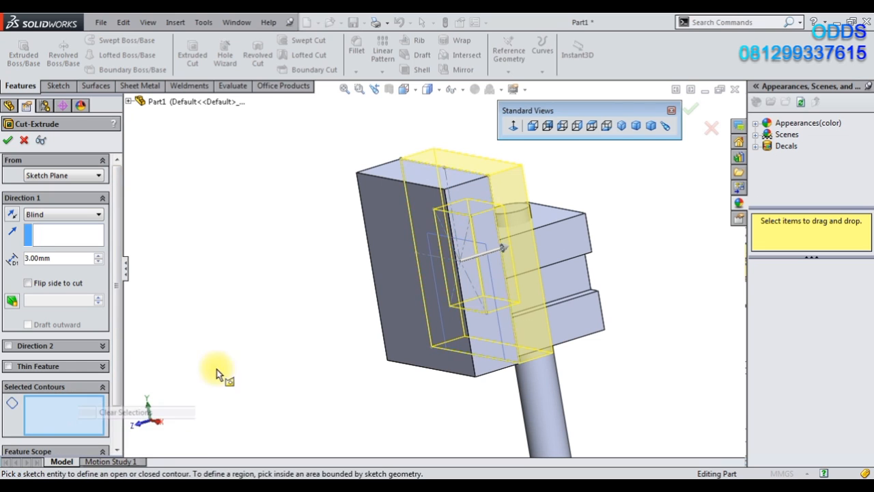
click(455, 305)
click(58, 216)
click(56, 222)
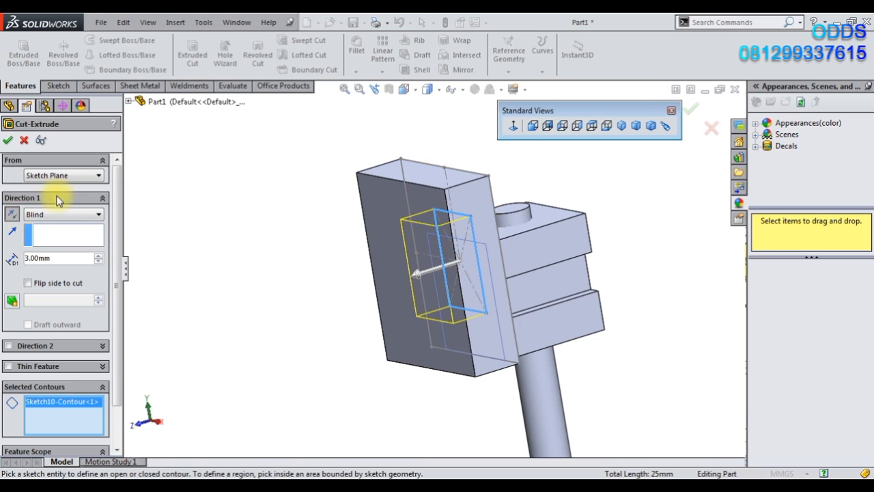
click(56, 213)
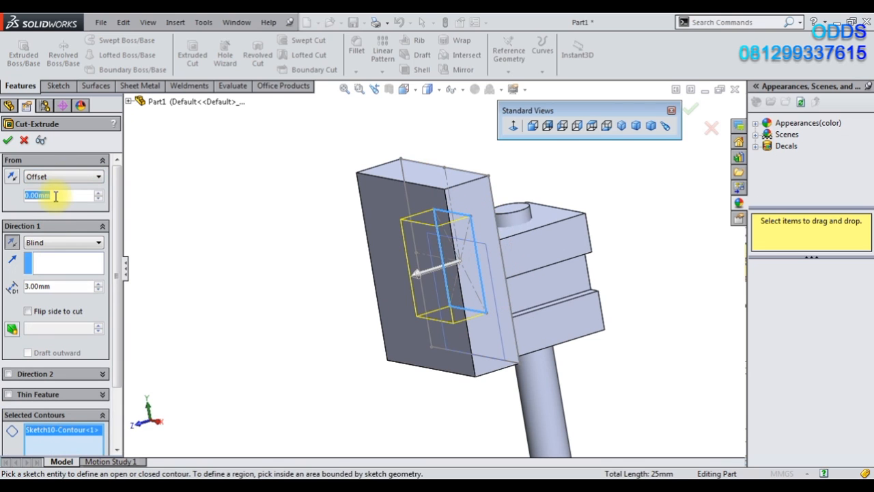
text(1)
key(Return)
click(8, 142)
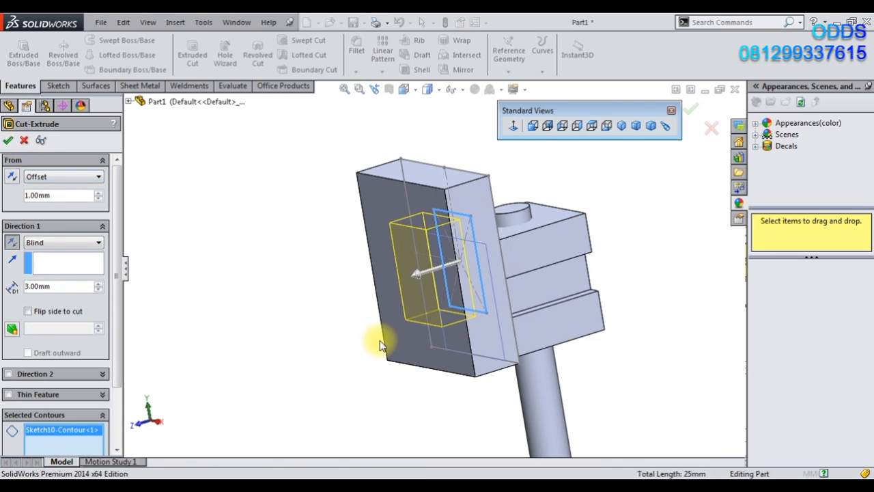
middle_drag(383, 365, 417, 302)
click(357, 51)
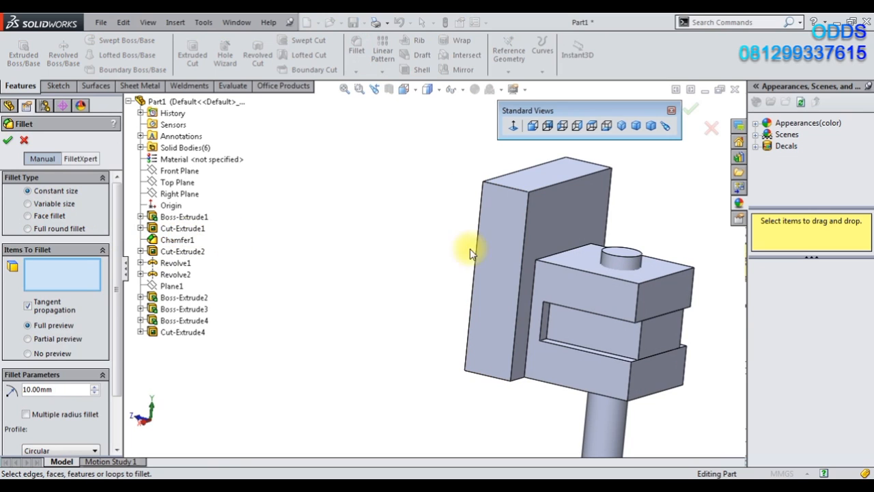
click(558, 259)
right_click(69, 266)
click(123, 273)
middle_drag(427, 338, 523, 286)
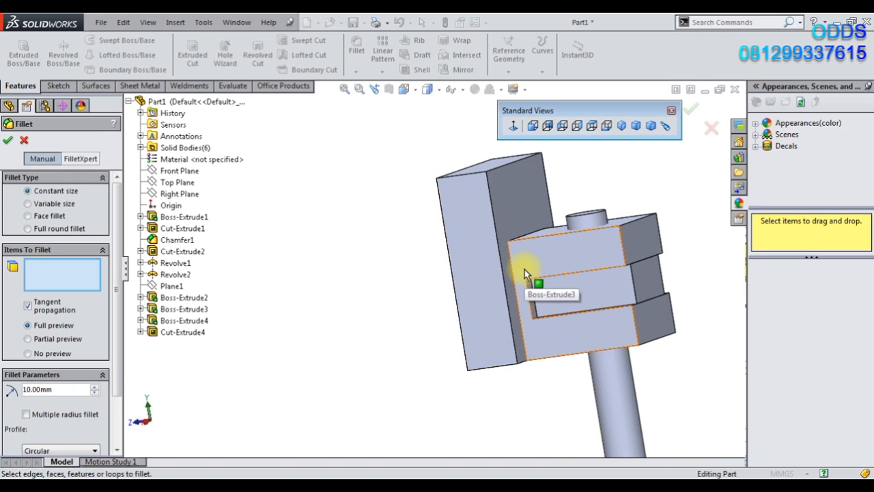
click(524, 270)
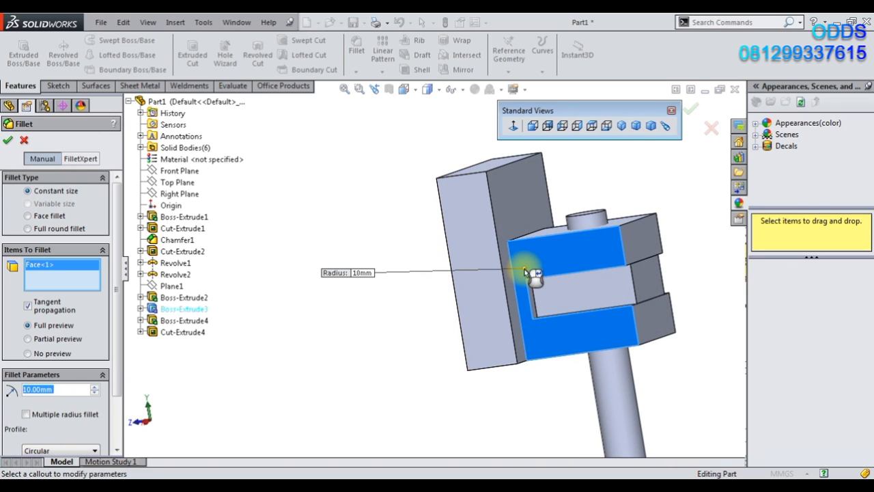
click(23, 140)
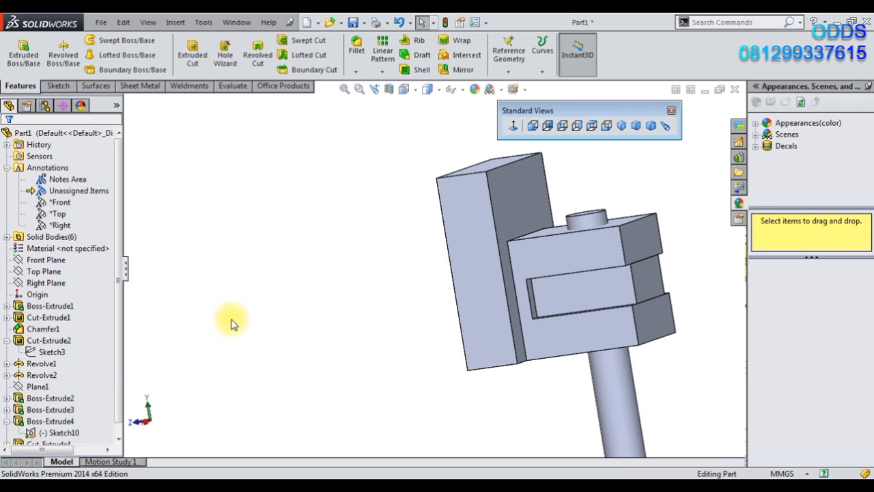
Step: Reopen the C-shaped part's sketch, view it face-on, and extend its plate-side vertical edge about 5 mm above the upper edge
click(43, 435)
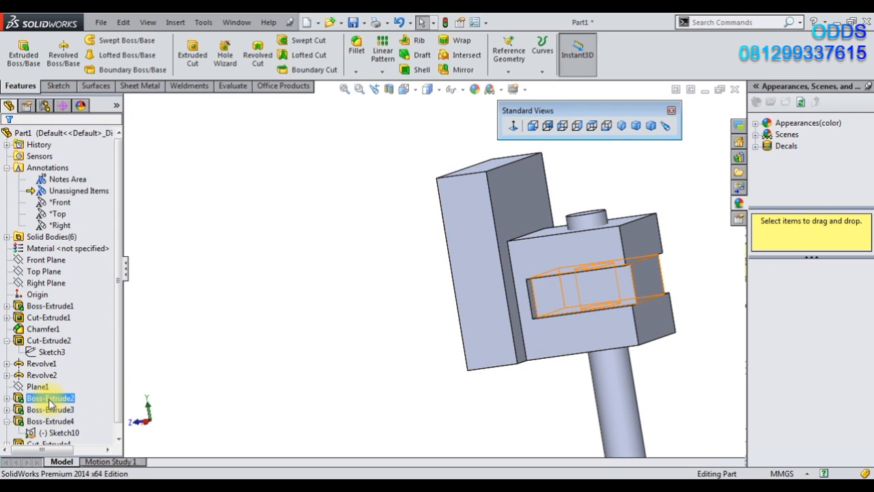
click(49, 409)
click(73, 375)
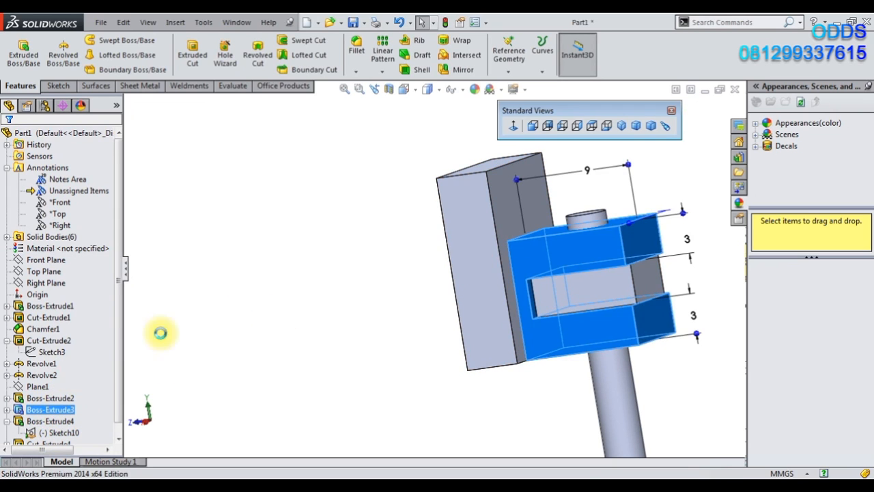
click(514, 127)
click(82, 40)
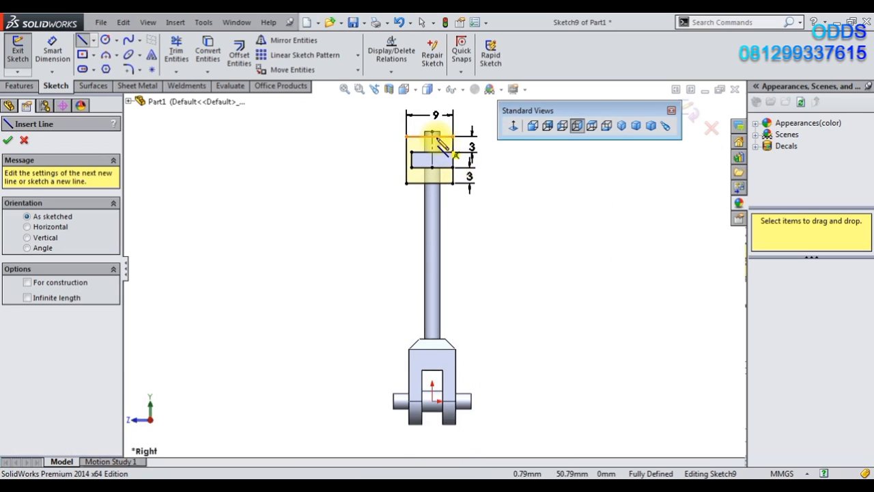
scroll(460, 141, down, 3)
click(345, 198)
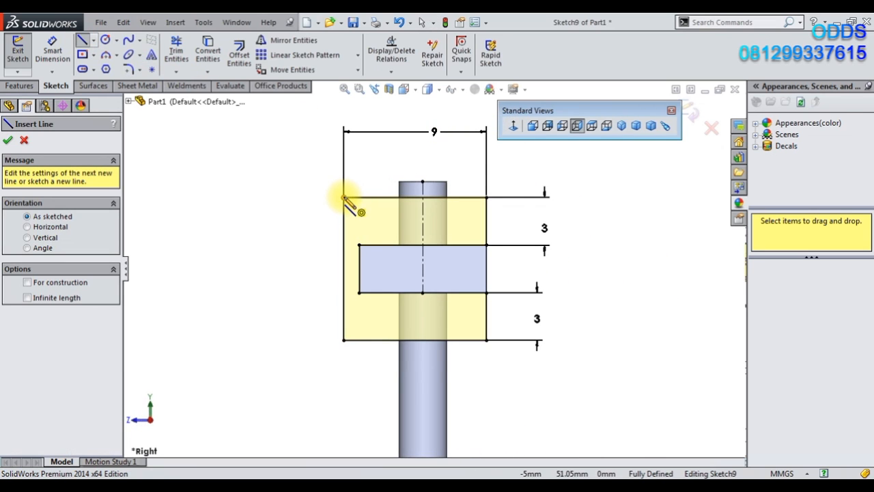
click(176, 50)
scroll(287, 119, down, 2)
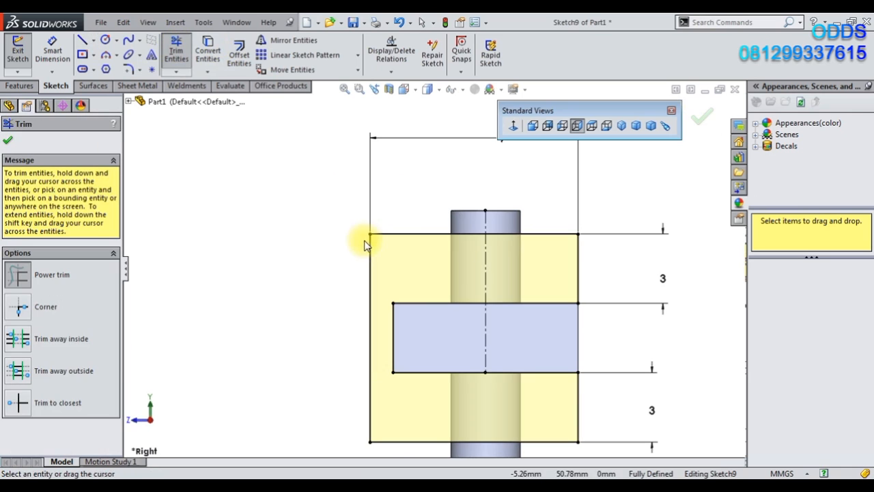
click(370, 251)
click(373, 118)
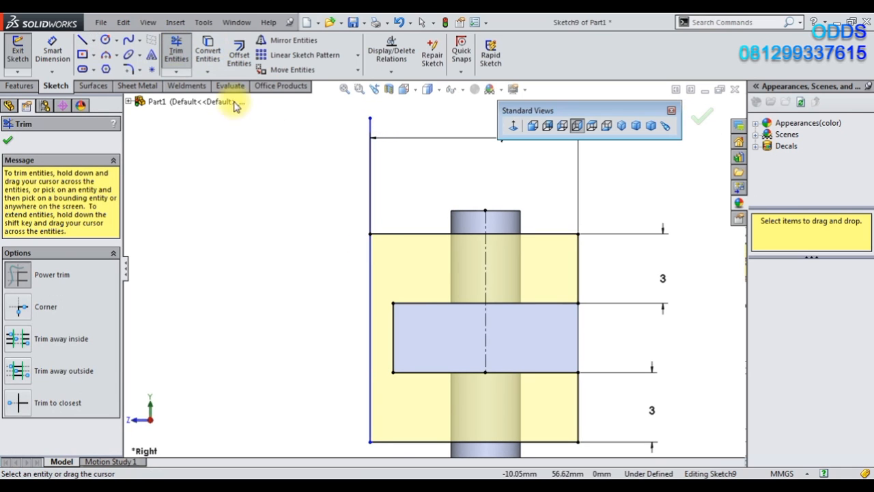
Step: Draw an outward-bulging three-point arc from the extended edge's upper end to the opposite upper corner of the C profile
click(106, 56)
click(370, 118)
click(578, 234)
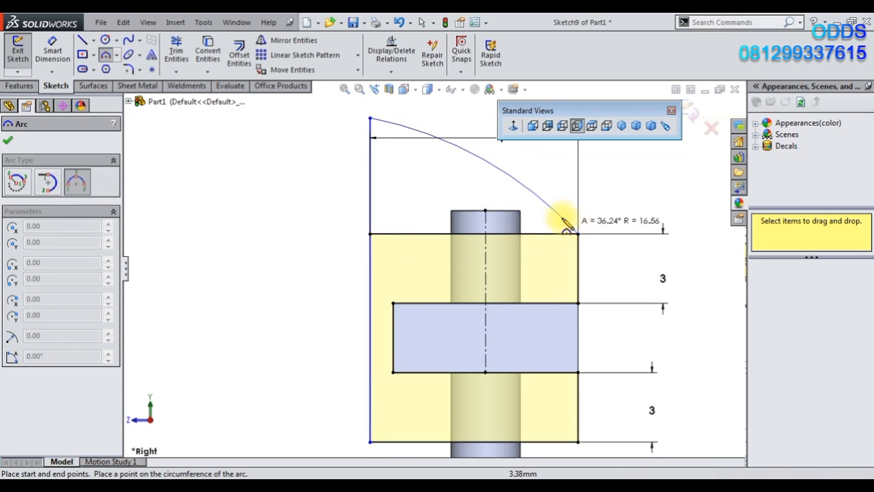
click(560, 217)
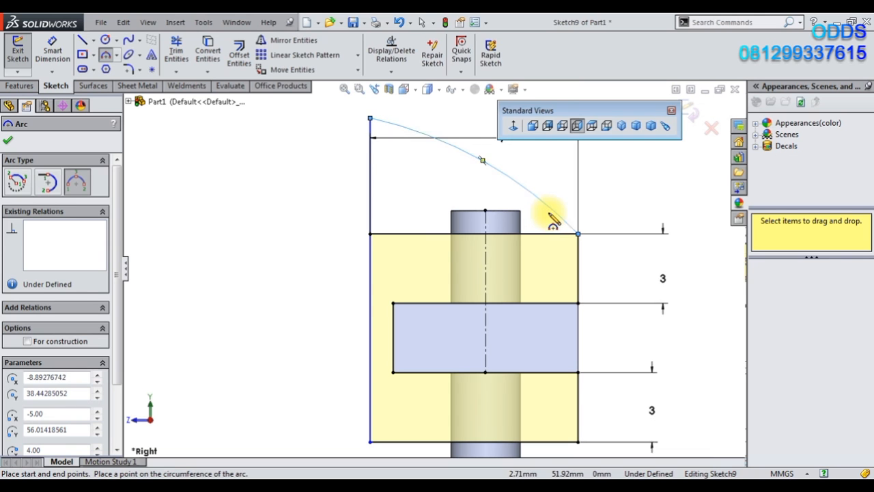
Step: Delete the outward-bulging arc from the C profile
key(Escape)
click(555, 216)
key(Delete)
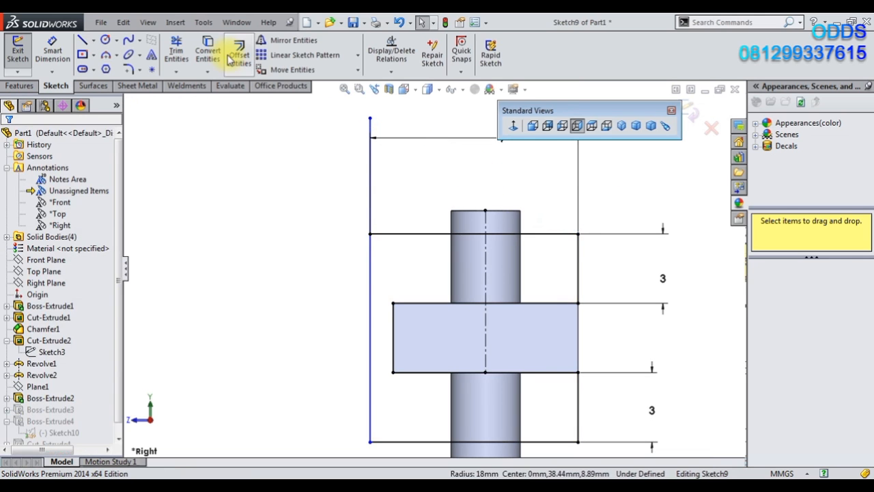
Step: Draw an inward-curving three-point arc from the tall vertical edge's upper end to the opposite upper corner of the profile
click(106, 60)
click(371, 118)
click(578, 233)
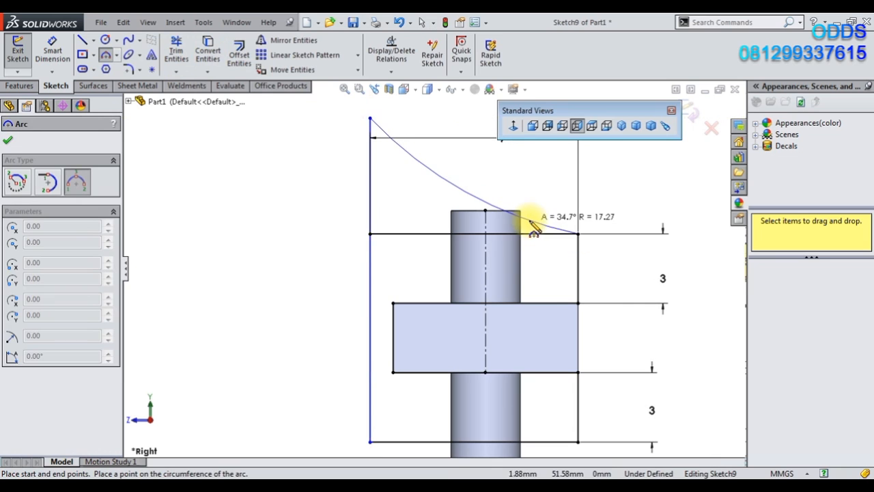
click(531, 220)
Step: Delete the profile's old upper horizontal edge and dimension the short vertical edge above the slot
click(53, 51)
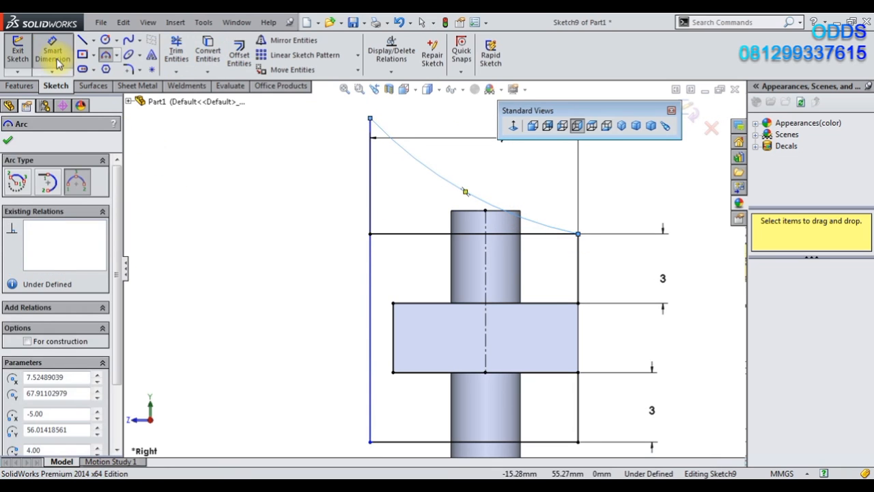
click(386, 238)
key(Delete)
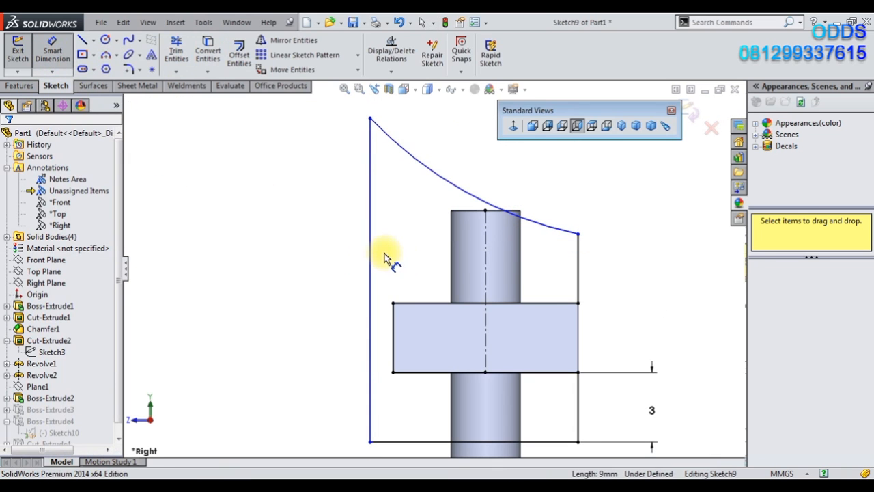
click(577, 298)
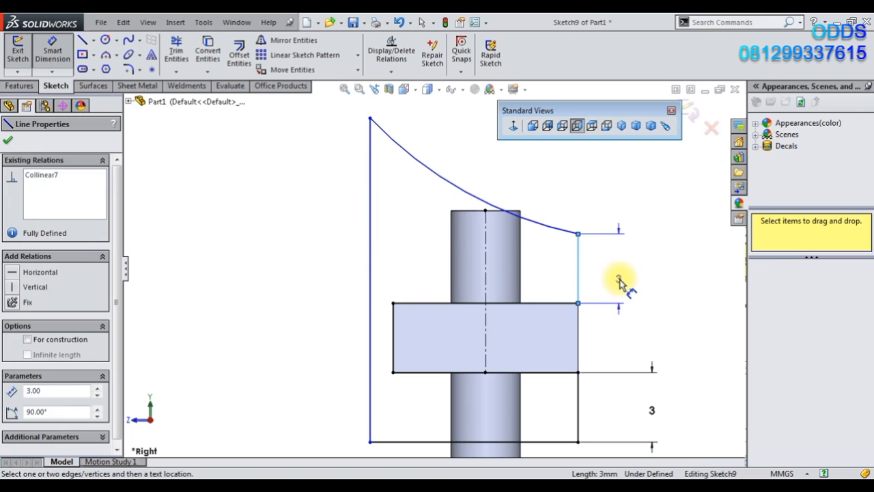
click(627, 278)
Step: Dimension the tall plate-side vertical edge and set its length to 14.5 mm
click(576, 260)
click(372, 266)
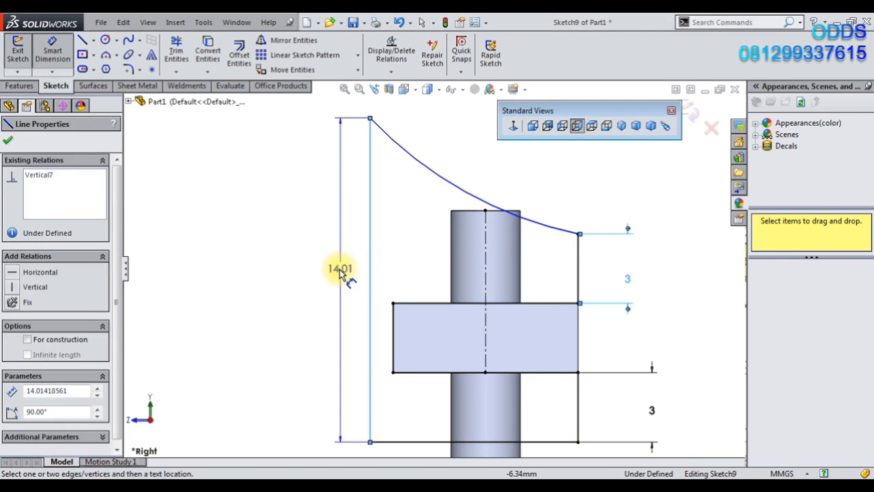
click(334, 230)
text(14.5)
key(Return)
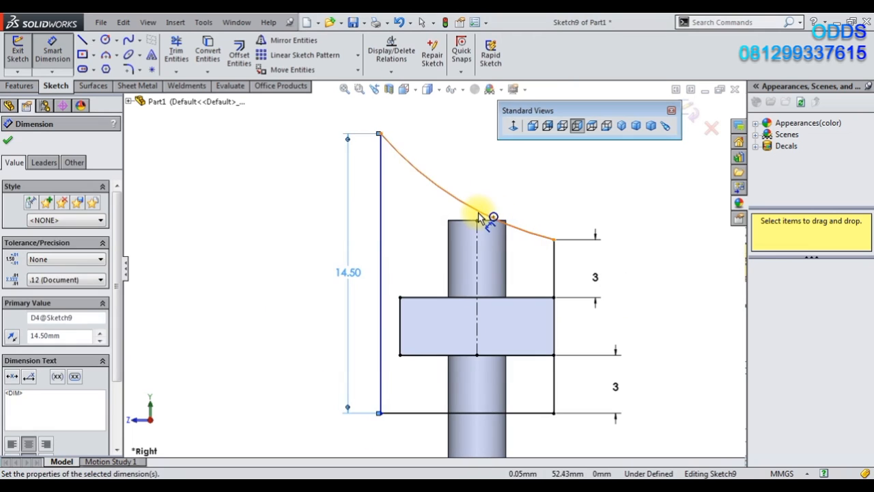
Step: Set the inward-curving arc's radius to 10 mm and delete the arc
click(504, 218)
click(506, 193)
text(10)
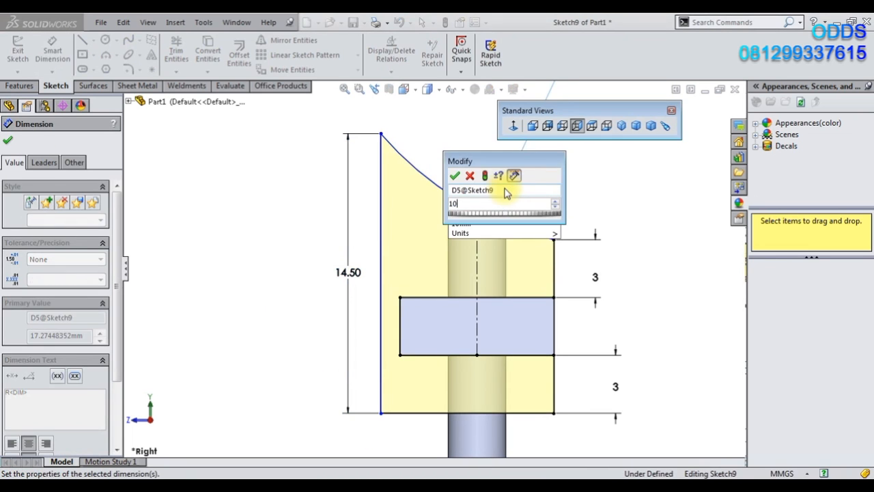
key(Return)
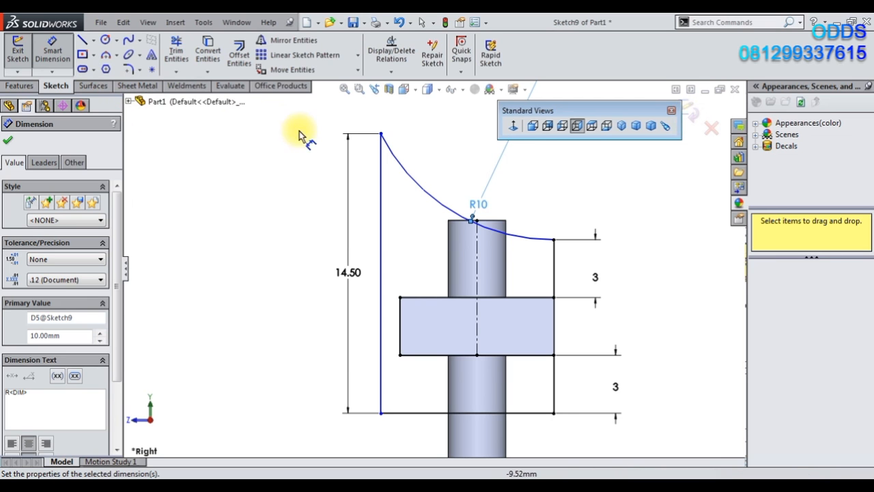
key(Escape)
click(409, 178)
key(Delete)
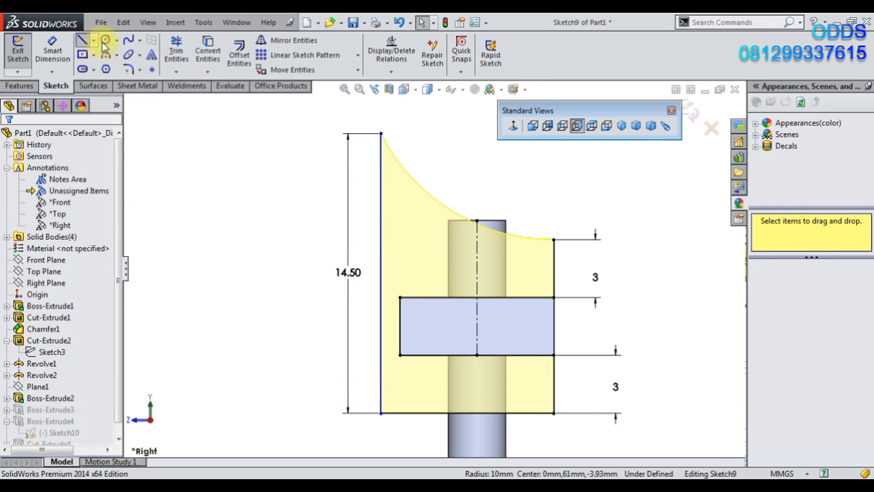
Step: Draw a horizontal line about 2 mm long from the tall edge's upper end, continuing with a concave arc to the opposite upper corner
click(81, 40)
click(380, 133)
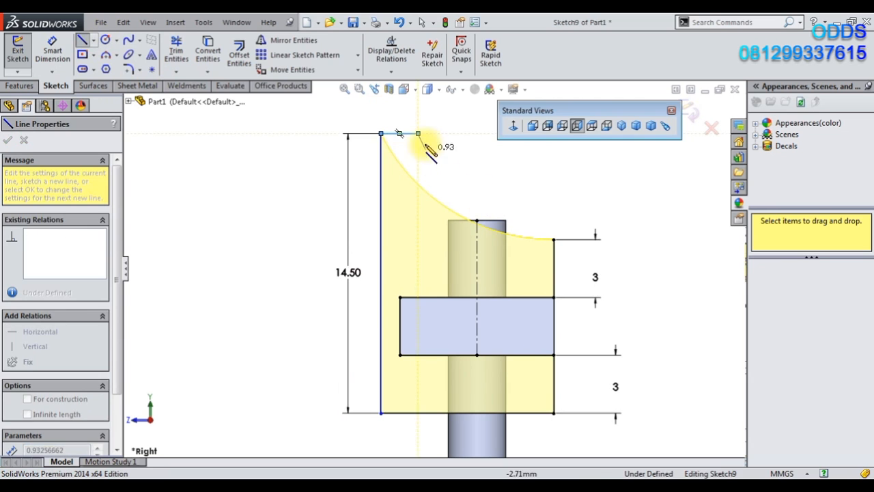
click(418, 133)
double_click(554, 240)
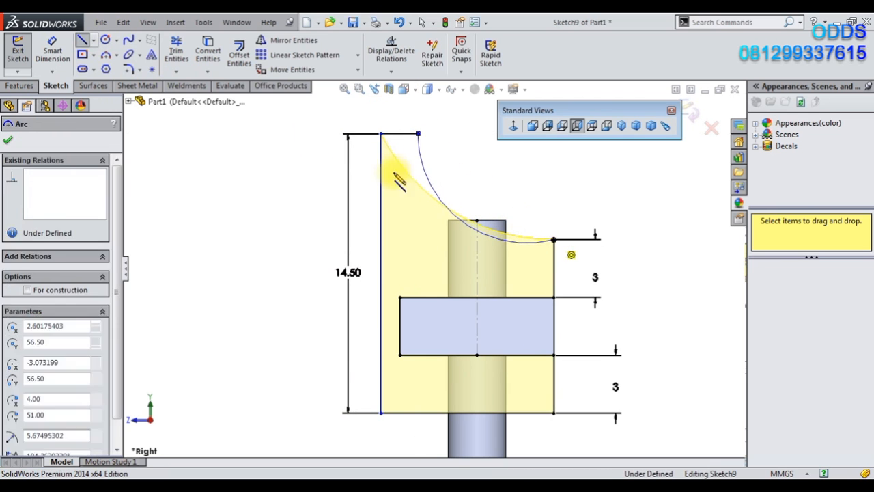
Step: Set the short upper horizontal line's length to 1 mm
click(65, 59)
click(404, 135)
click(401, 120)
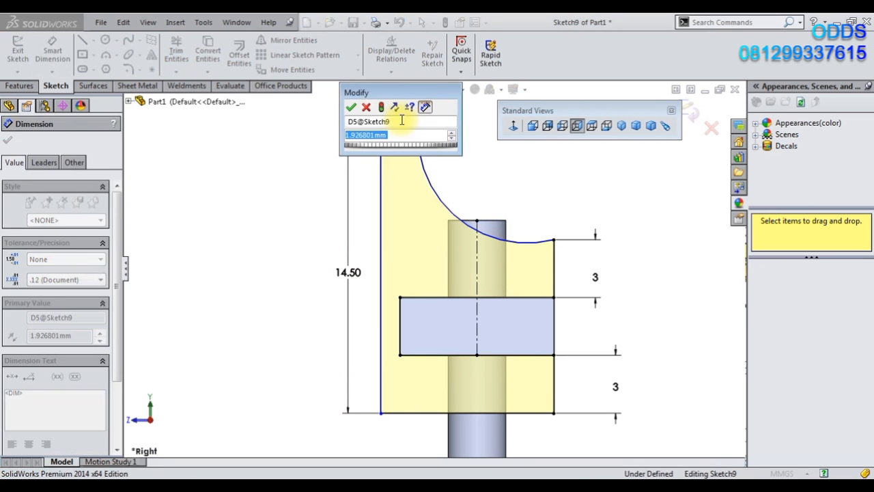
text(1)
key(Return)
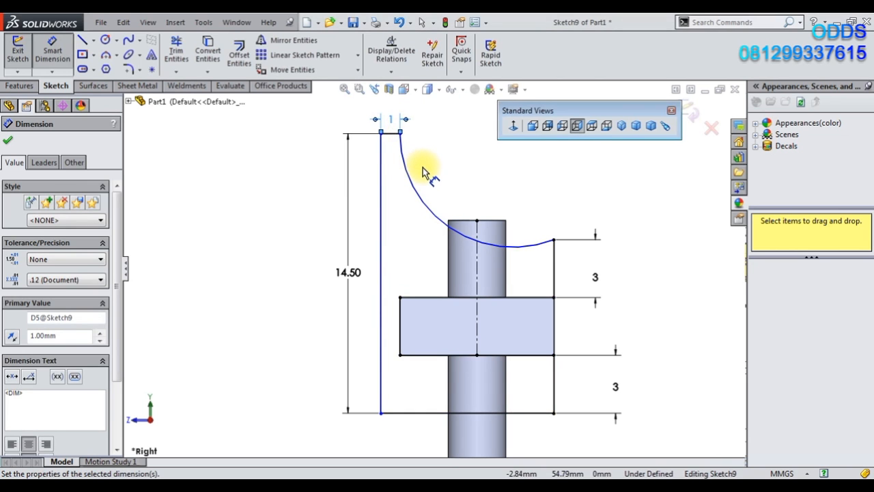
Step: Try a 10 mm radius on the concave arc and undo it
click(423, 167)
click(460, 187)
text(10)
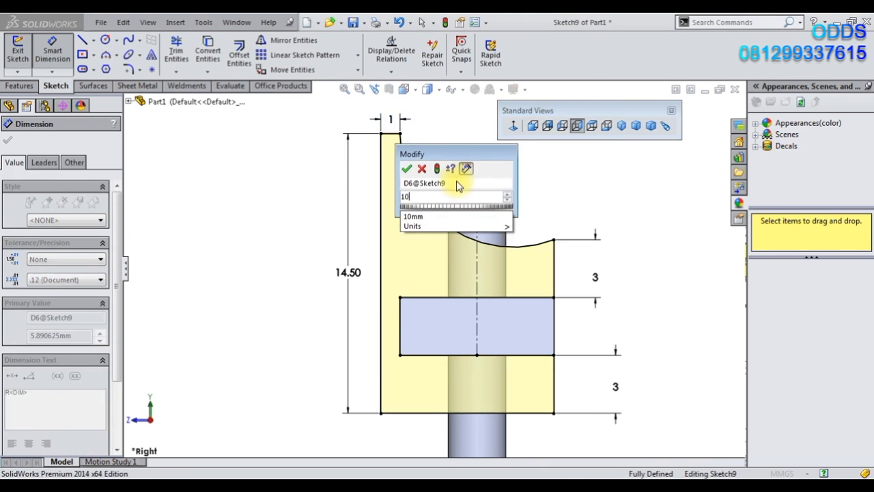
key(Return)
key(super)
click(409, 206)
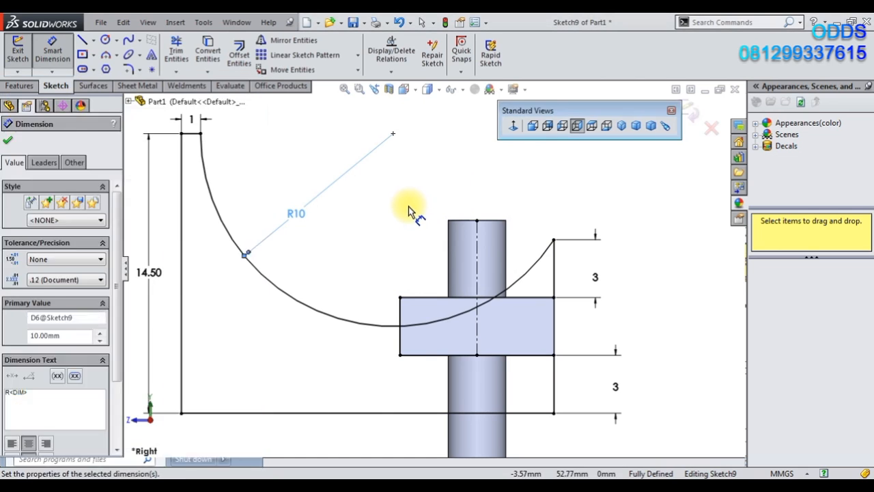
key(ctrl+z)
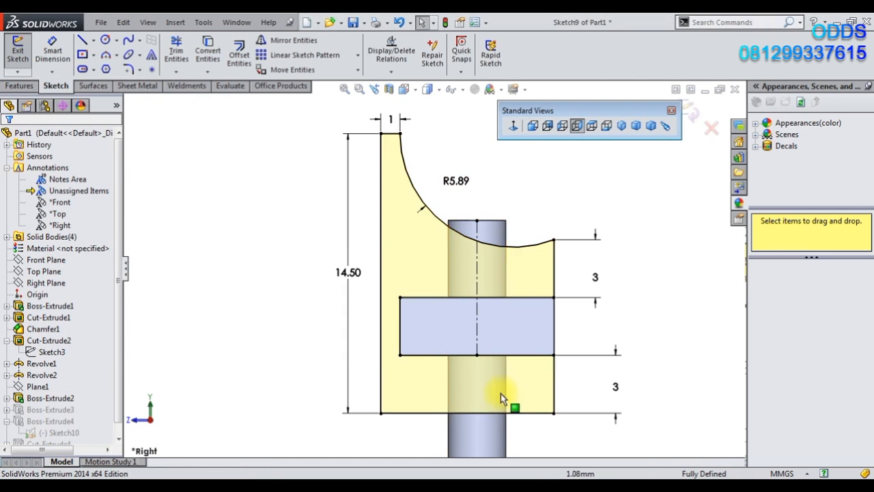
Step: Try to dimension the length of the profile's lower horizontal edge
click(52, 53)
click(541, 413)
click(523, 432)
key(Escape)
key(Escape)
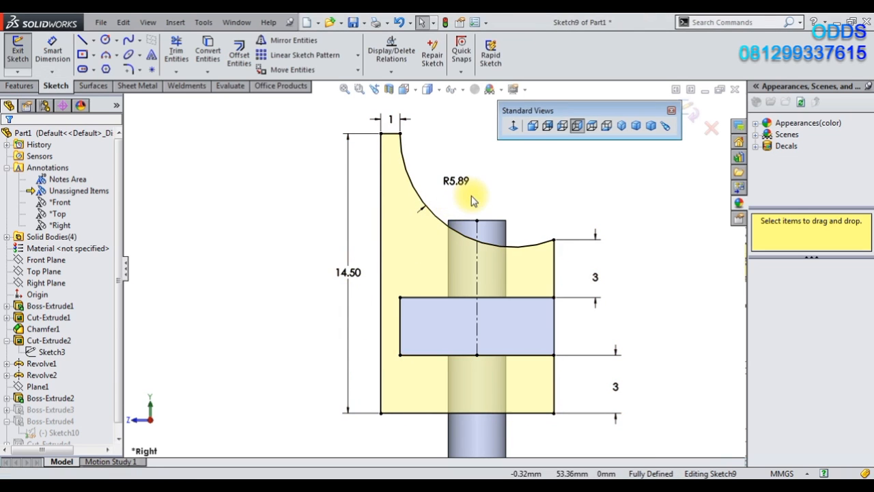
Step: Delete the concave arc with its radius dimension, and dimension the length of the profile's lower horizontal edge
click(456, 182)
key(Delete)
click(54, 53)
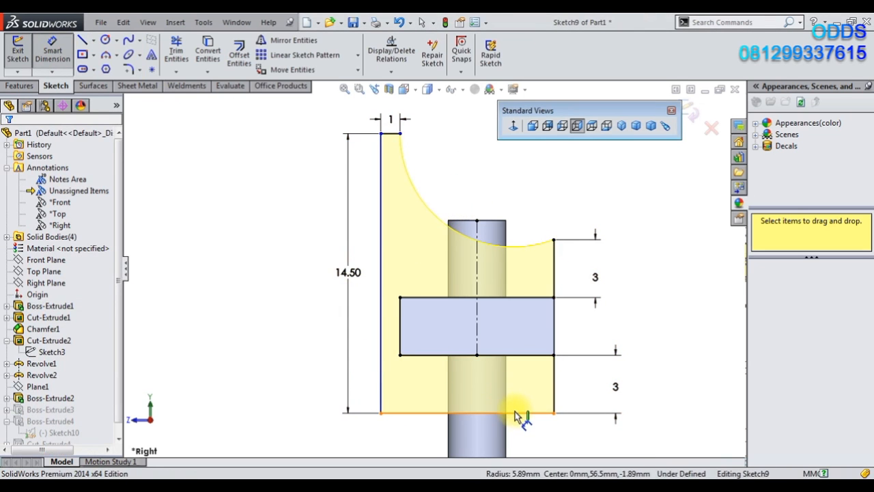
click(517, 413)
click(519, 434)
click(467, 418)
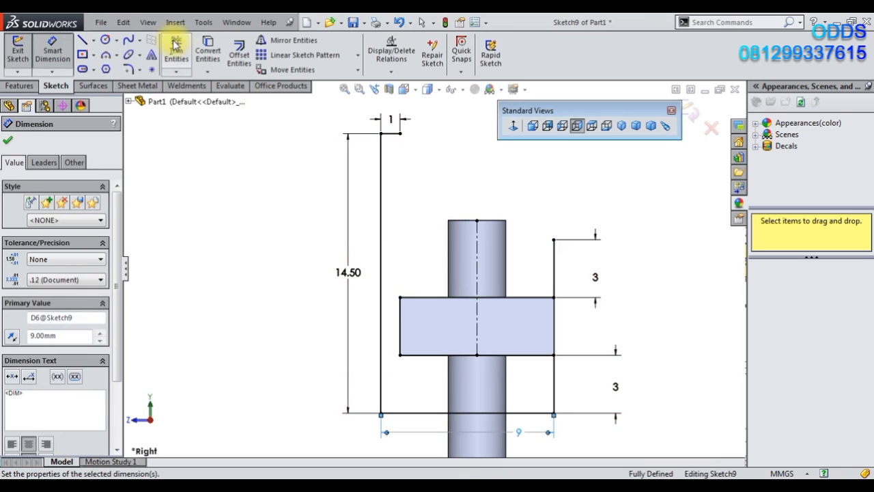
Step: Draw a concave three-point arc from the free end of the 1 mm line to the opposite upper corner of the profile
click(130, 71)
click(391, 133)
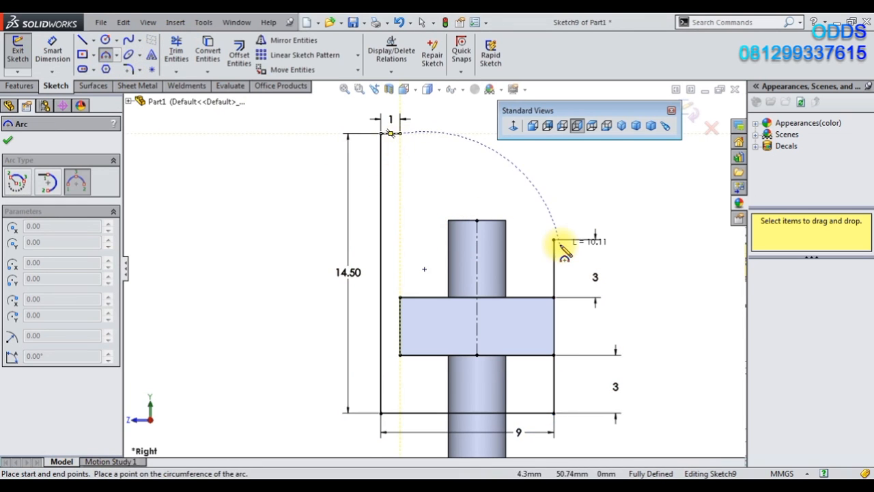
click(553, 239)
click(521, 223)
Step: Set the new concave arc's radius to 10 mm and exit the sketch to rebuild the C-shaped part
click(55, 54)
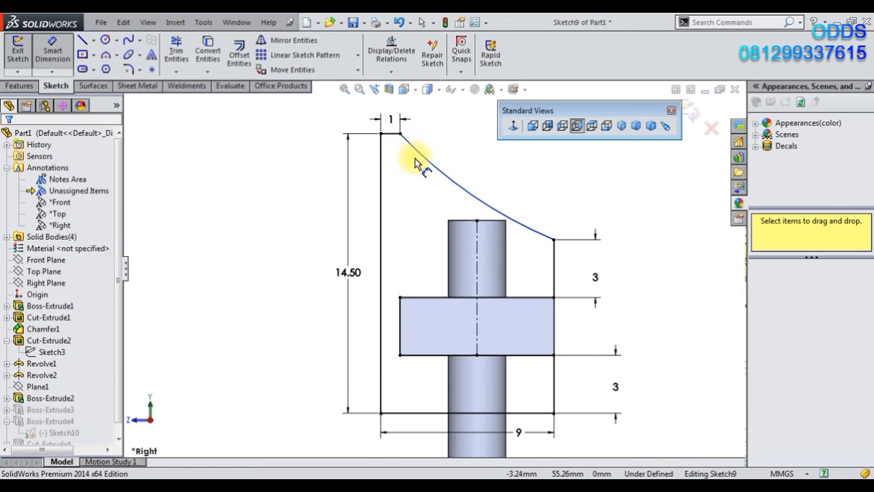
click(443, 172)
click(481, 179)
text(10)
key(Return)
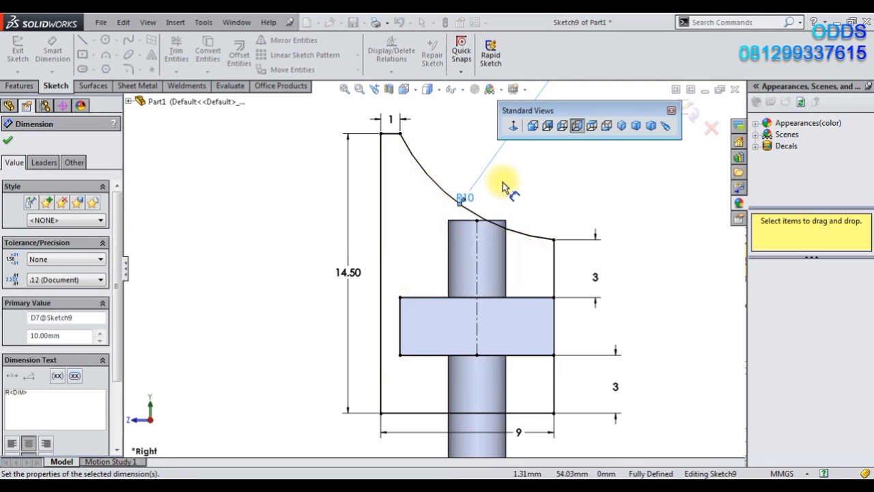
click(697, 118)
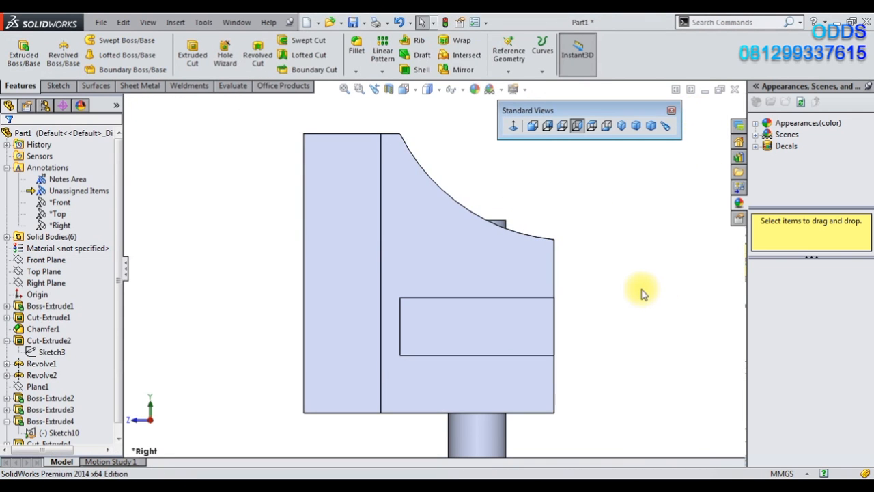
Step: Start a sketch on the Top Plane and convert the rod's upper circular edge into it
mouse_move(469, 273)
middle_down()
mouse_move(460, 286)
mouse_move(482, 272)
mouse_move(465, 280)
middle_up()
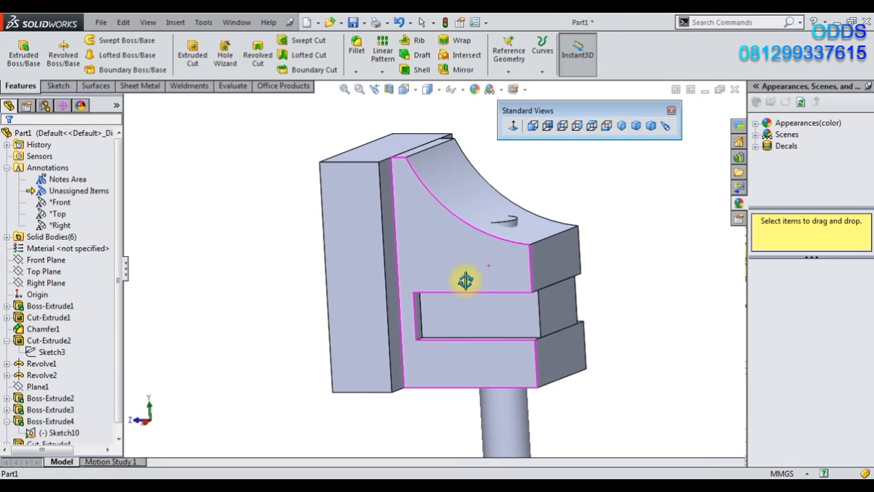
scroll(60, 423, down, 1)
click(53, 433)
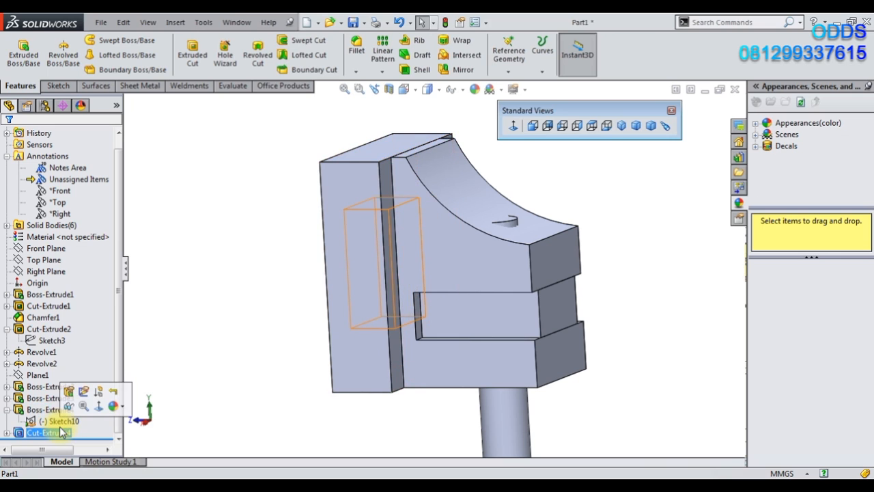
ctrl+click(61, 248)
click(63, 239)
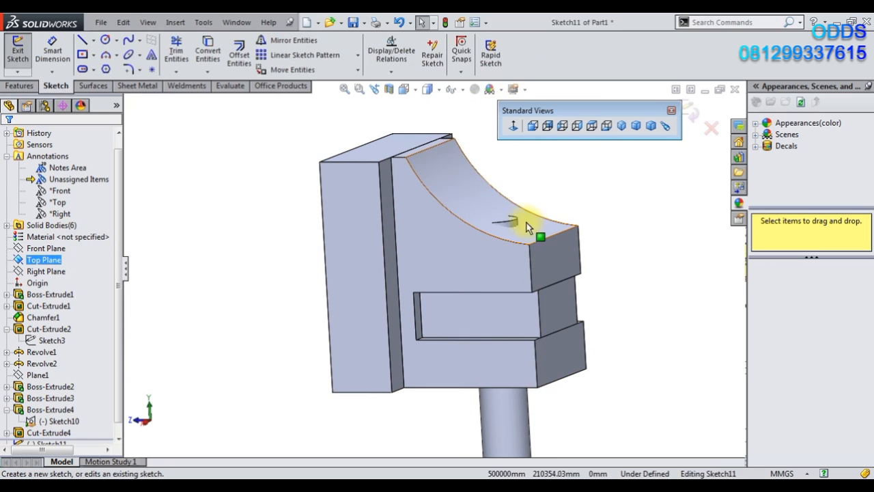
click(517, 221)
click(217, 58)
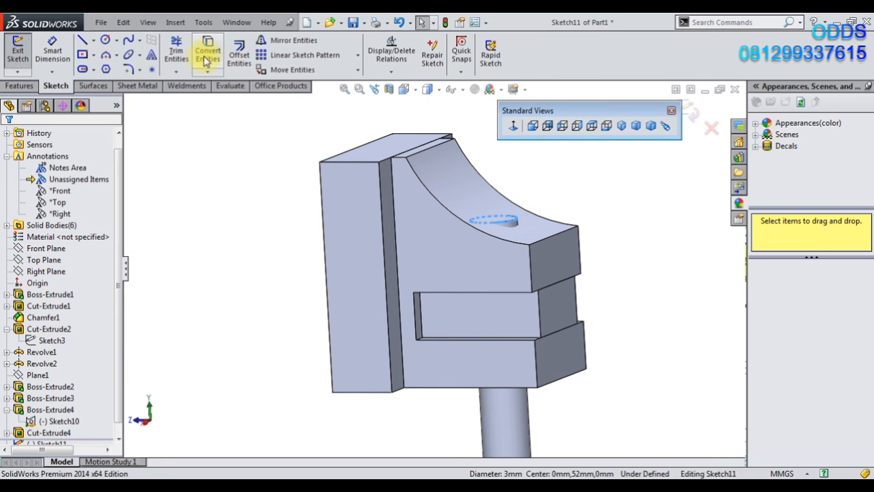
Step: Cut the converted circle Through All, with automatic body selection off and only the C-shaped part and inner block in the feature scope
click(22, 87)
click(191, 58)
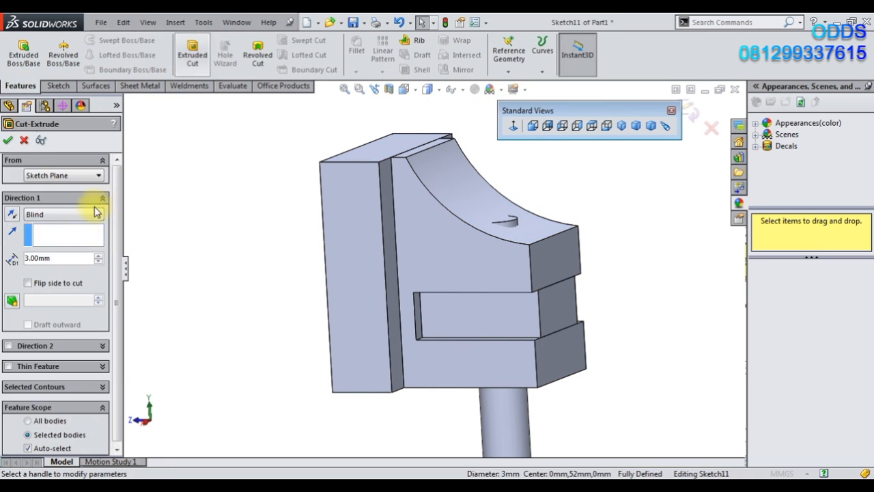
click(64, 214)
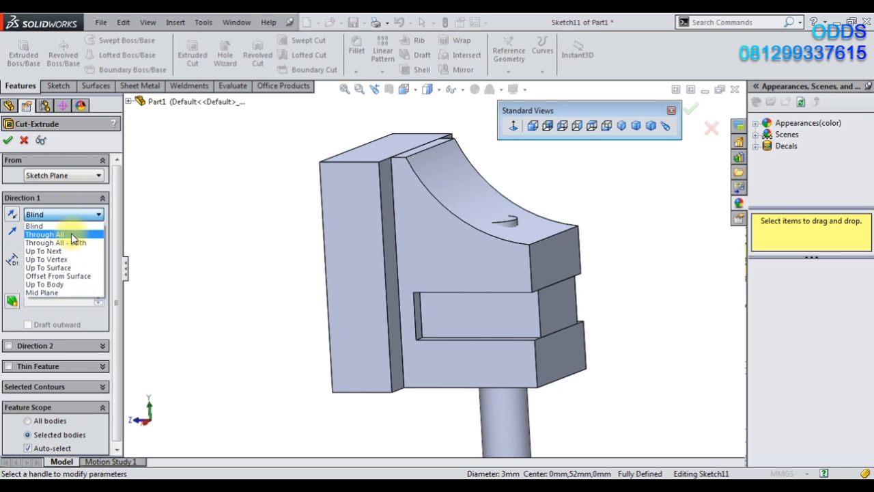
click(71, 234)
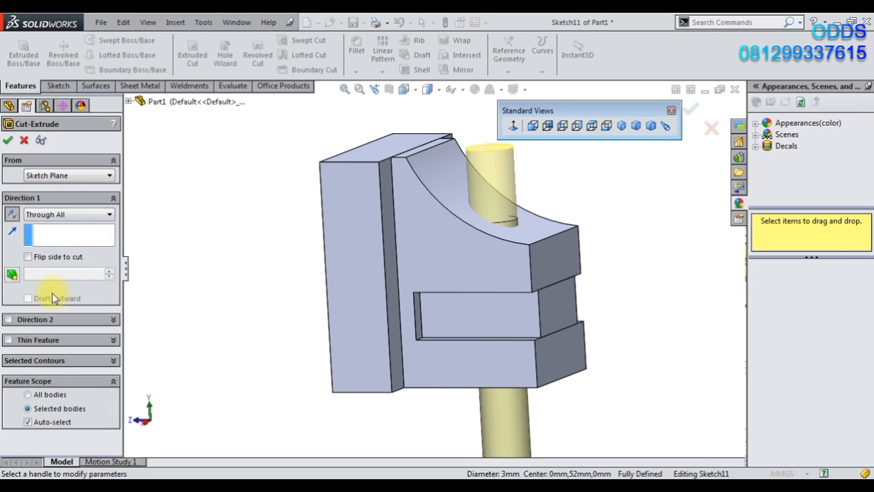
click(48, 422)
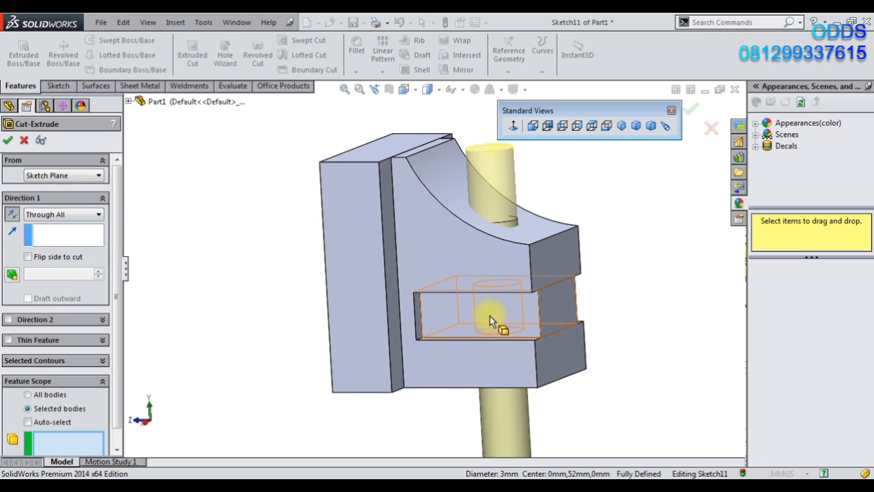
click(421, 242)
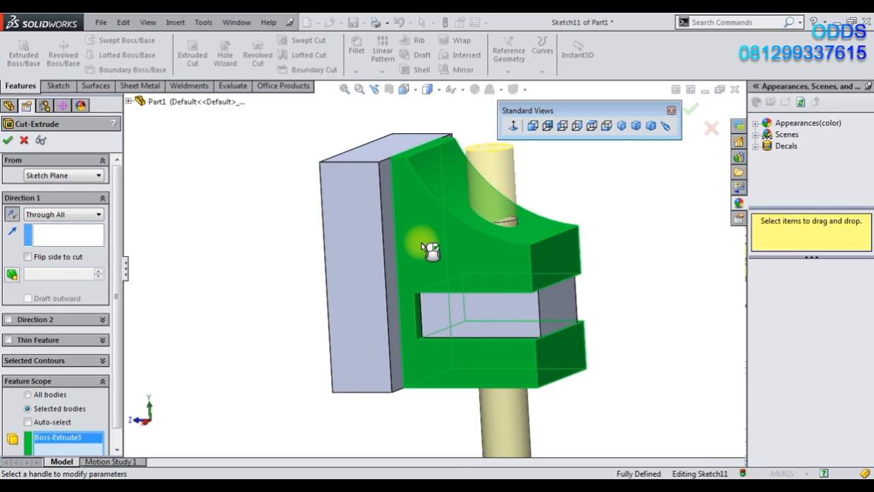
click(566, 318)
click(690, 109)
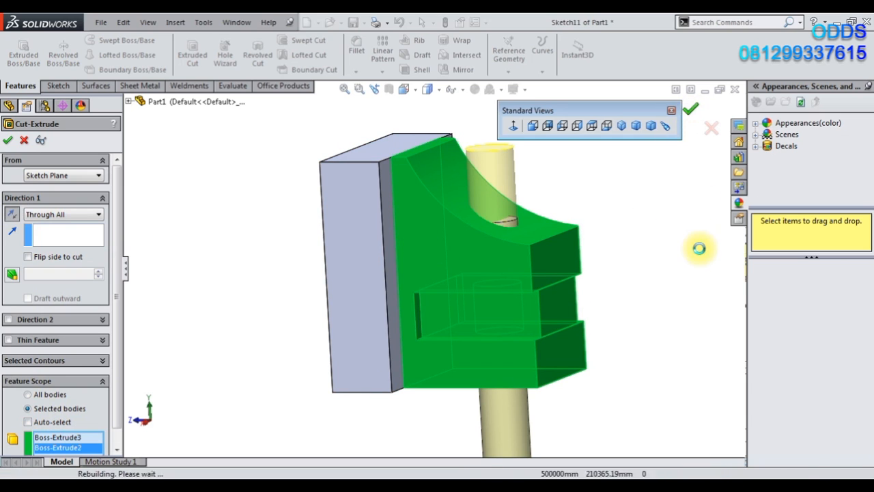
middle_drag(554, 263, 591, 310)
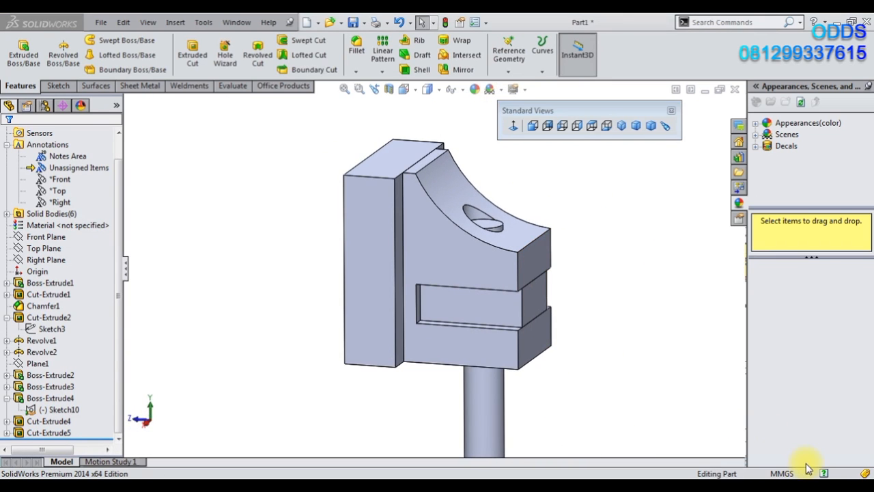
Step: Edit the C-shaped part's profile sketch and delete the 1 mm line at its upper end together with its 1 mm dimension
click(50, 386)
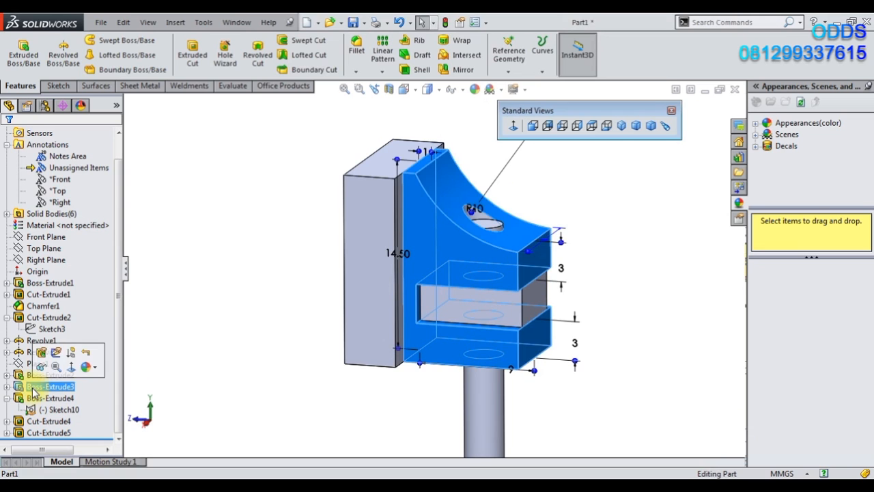
click(55, 352)
click(514, 129)
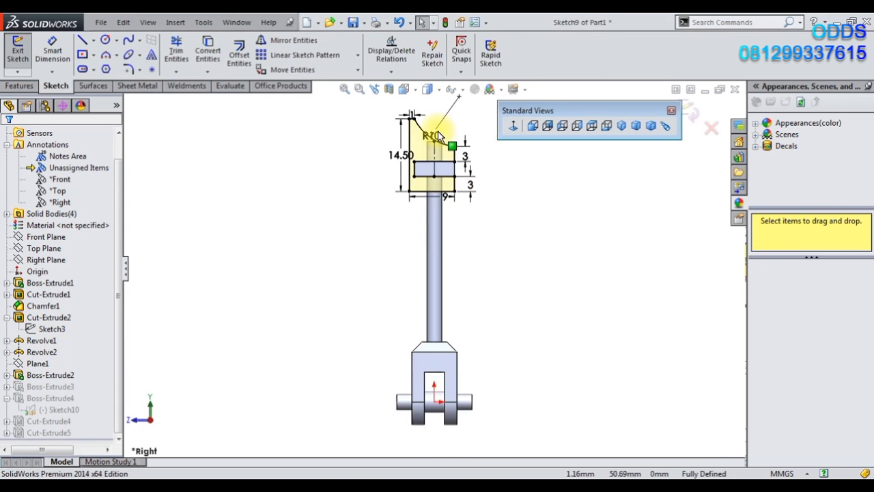
scroll(438, 132, down, 8)
click(316, 225)
key(Delete)
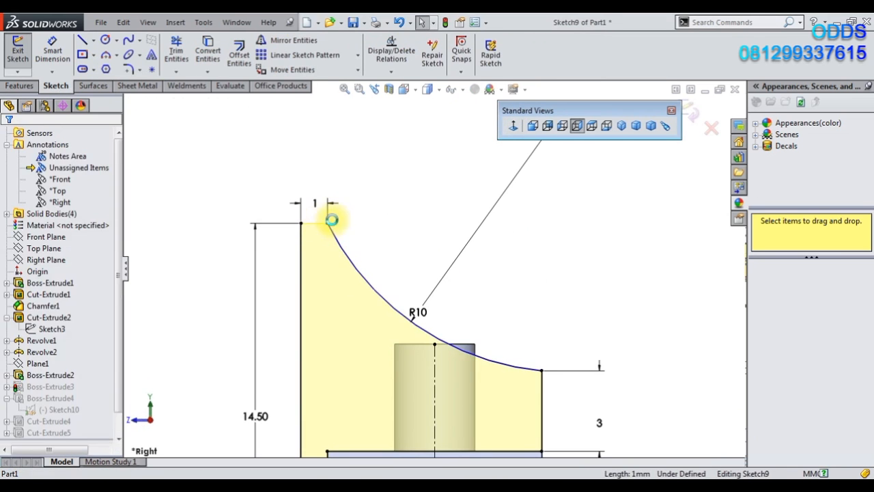
click(327, 224)
ctrl+click(301, 224)
click(314, 204)
key(Delete)
Step: Merge the R10 arc's free end with the vertical line's upper endpoint and exit the sketch
click(327, 223)
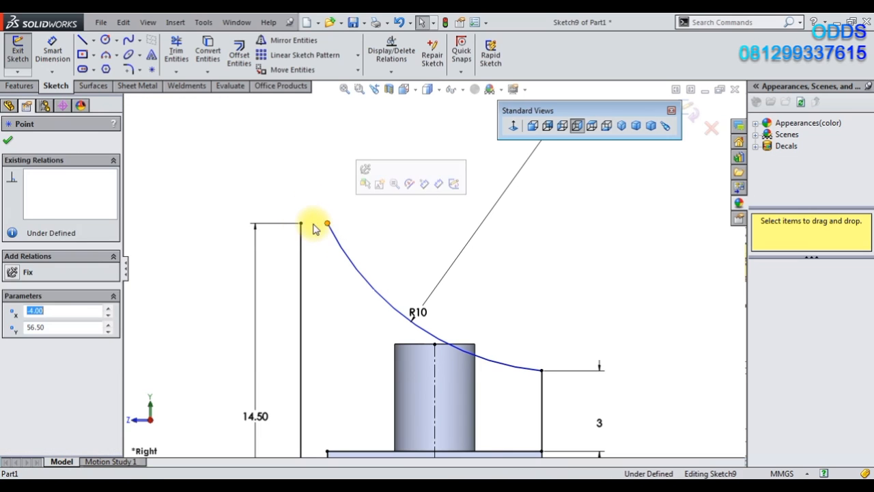
ctrl+click(301, 224)
click(385, 174)
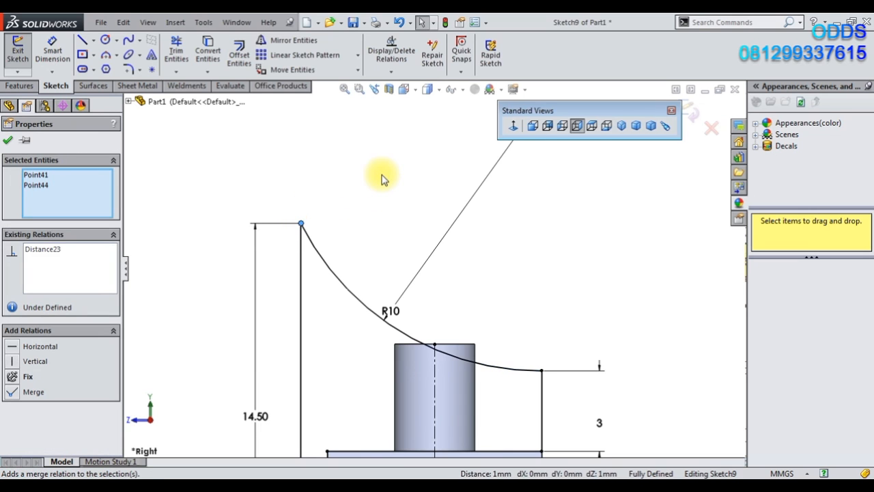
click(697, 114)
Step: Examine the solid bodies one by one by highlighting each in the Solid Bodies folder, and finish in isometric view
mouse_move(383, 269)
middle_down()
mouse_move(349, 310)
mouse_move(368, 289)
mouse_move(351, 225)
mouse_move(322, 248)
mouse_move(383, 314)
mouse_move(494, 346)
mouse_move(398, 332)
mouse_move(412, 324)
mouse_move(395, 288)
mouse_move(507, 246)
mouse_move(328, 236)
middle_up()
click(50, 214)
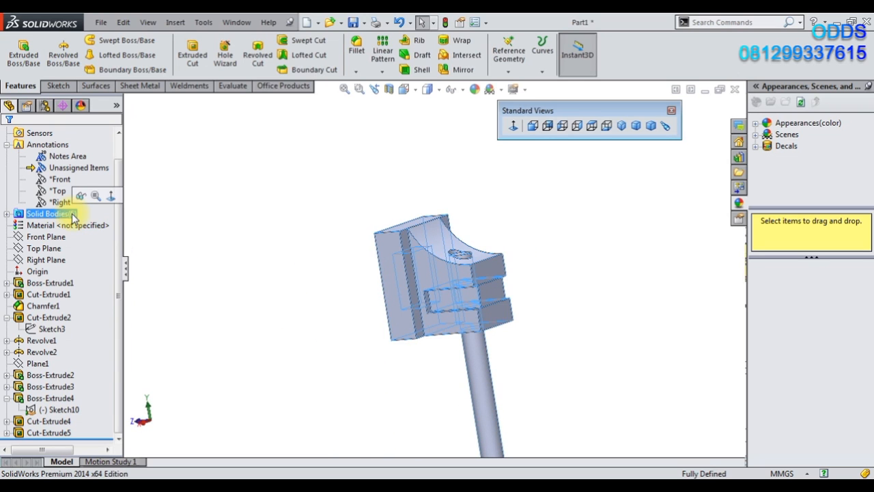
double_click(73, 215)
click(64, 226)
click(62, 237)
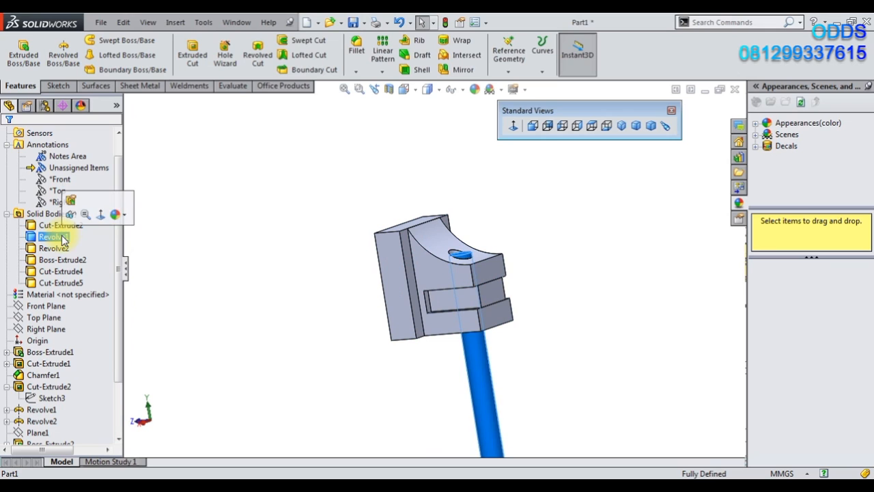
click(56, 250)
scroll(205, 351, up, 5)
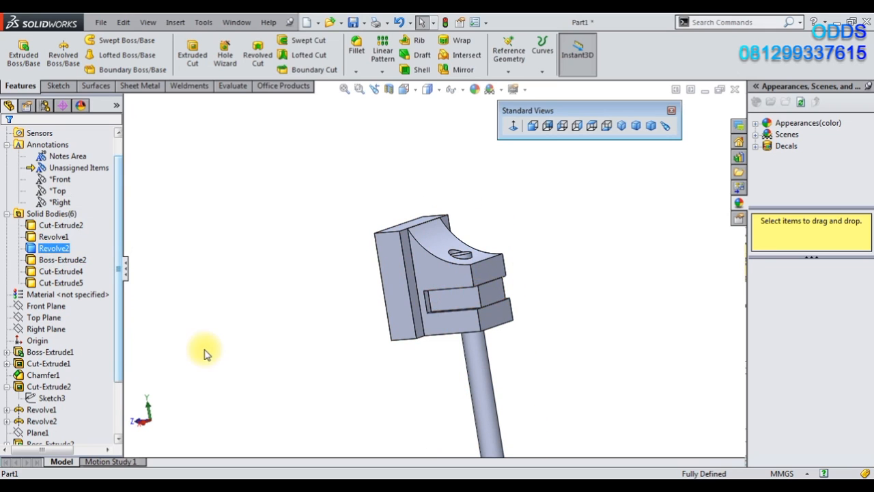
click(74, 263)
click(70, 273)
click(68, 284)
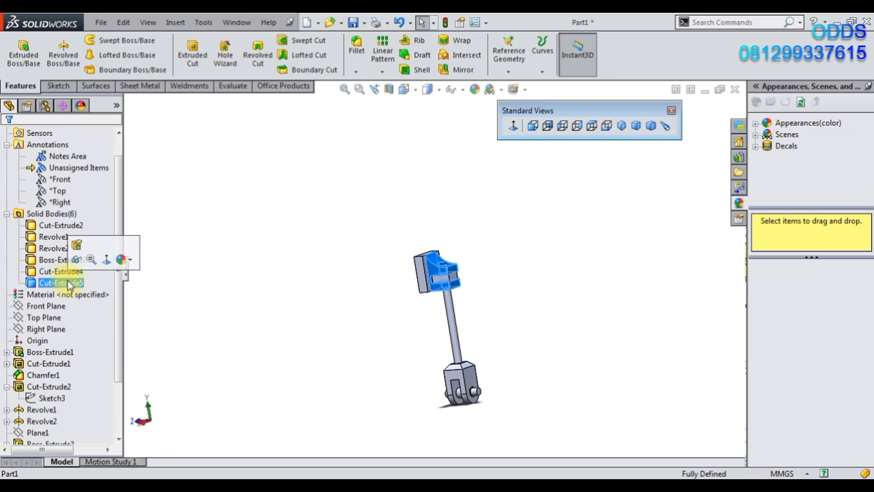
scroll(516, 295, down, 6)
ctrl+click(44, 318)
click(64, 276)
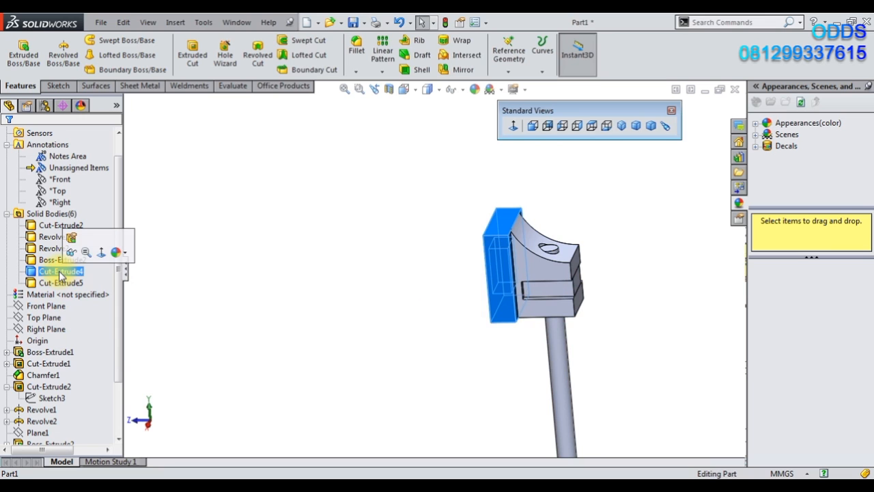
click(61, 283)
middle_drag(205, 280, 597, 212)
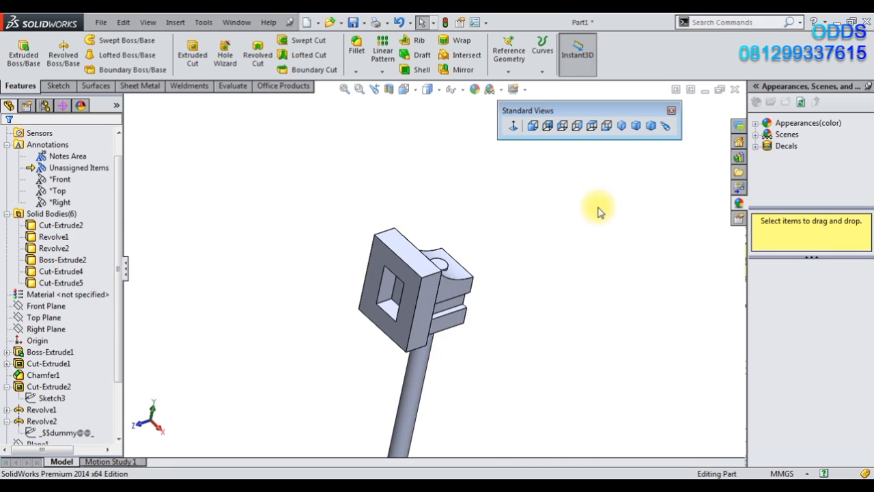
click(621, 126)
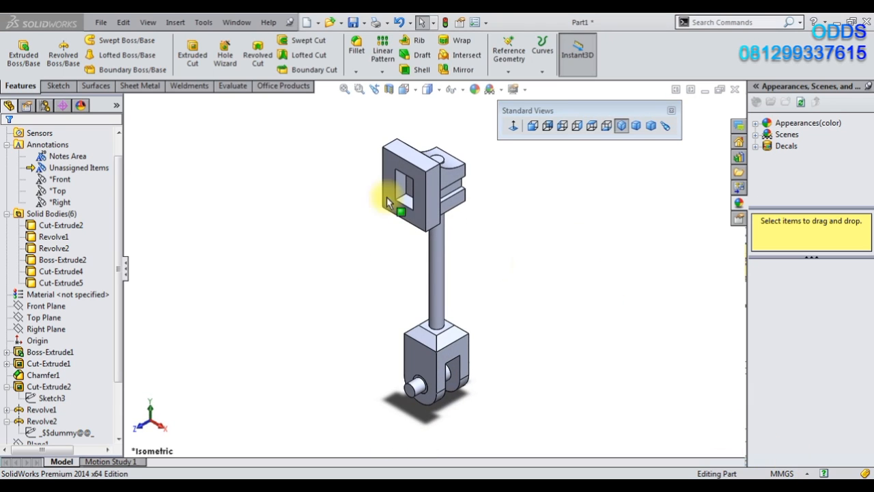
click(57, 86)
click(61, 55)
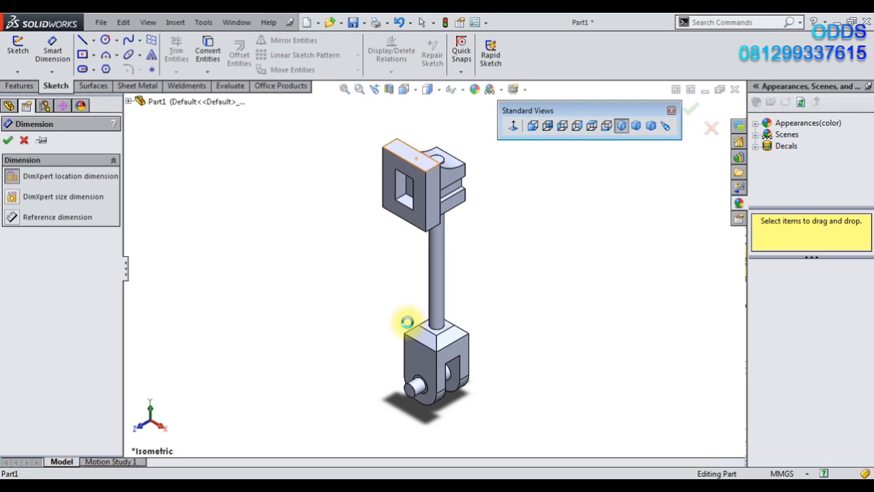
click(427, 402)
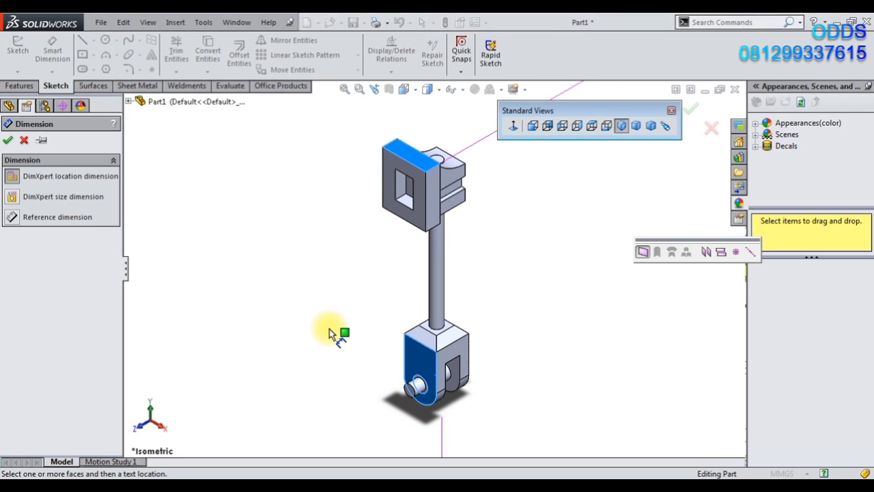
key(Escape)
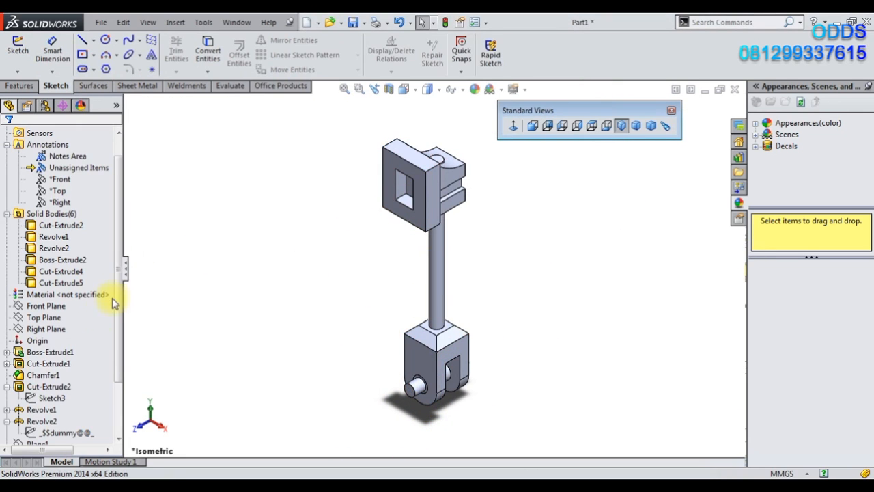
Step: Sketch a vertical line about 61 mm long on the Front Plane, from the fork's bottom to the middle of the end plate's top edge
click(41, 306)
click(109, 287)
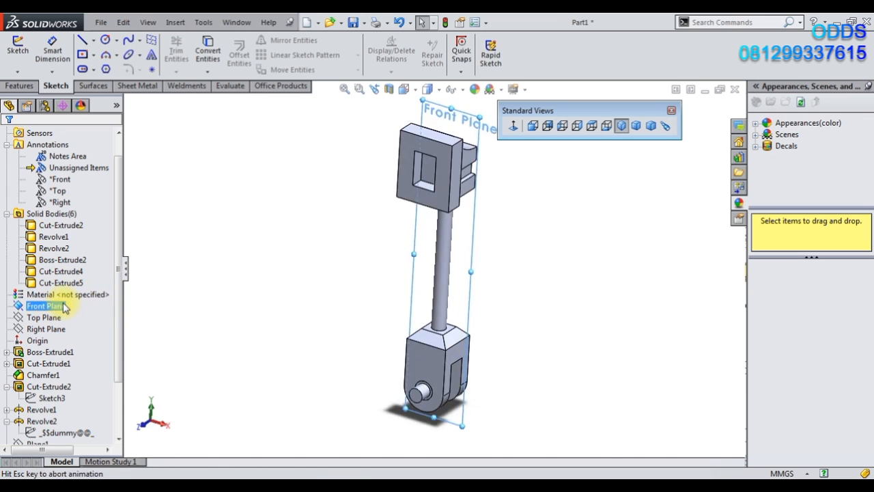
right_click(56, 307)
click(66, 288)
click(82, 40)
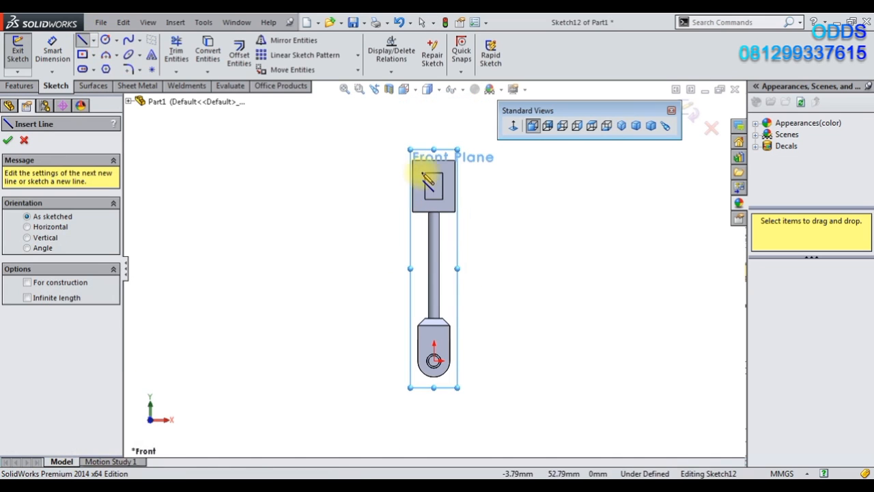
click(434, 361)
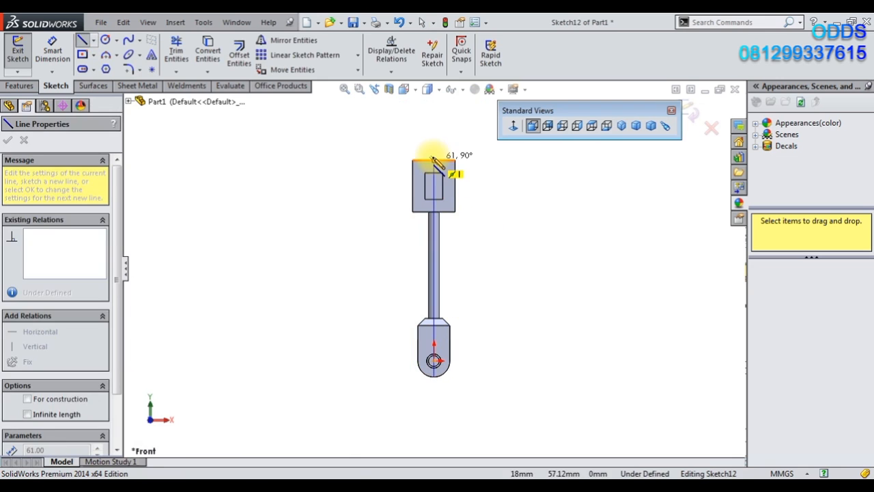
click(433, 160)
right_click(232, 167)
click(239, 168)
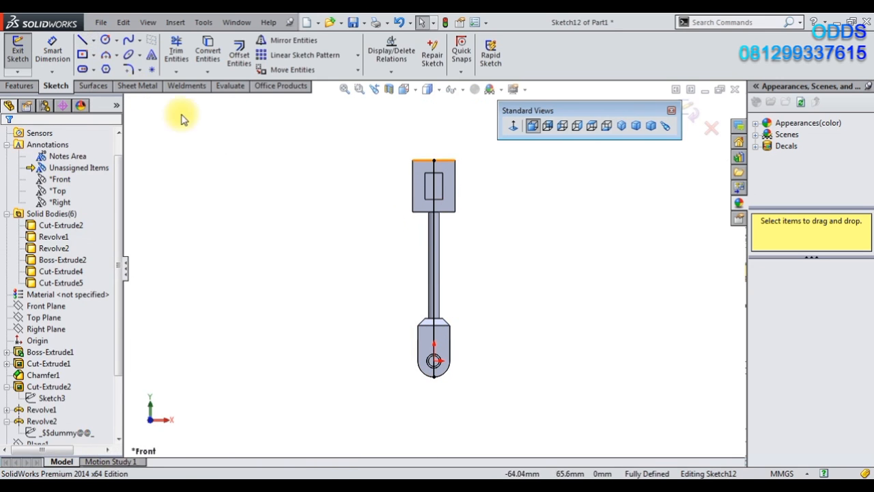
Step: Add a driven dimension for the vertical line's overall length and exit the sketch
click(433, 232)
click(484, 258)
click(327, 279)
middle_drag(540, 289, 521, 296)
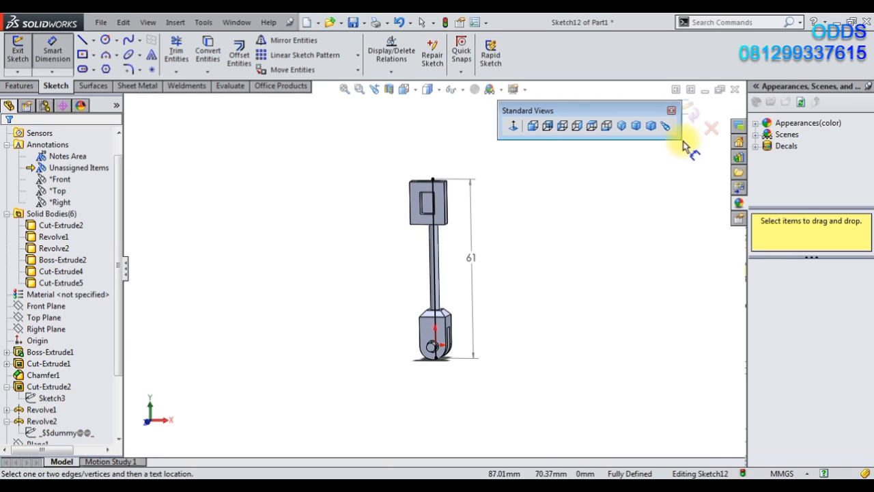
click(694, 116)
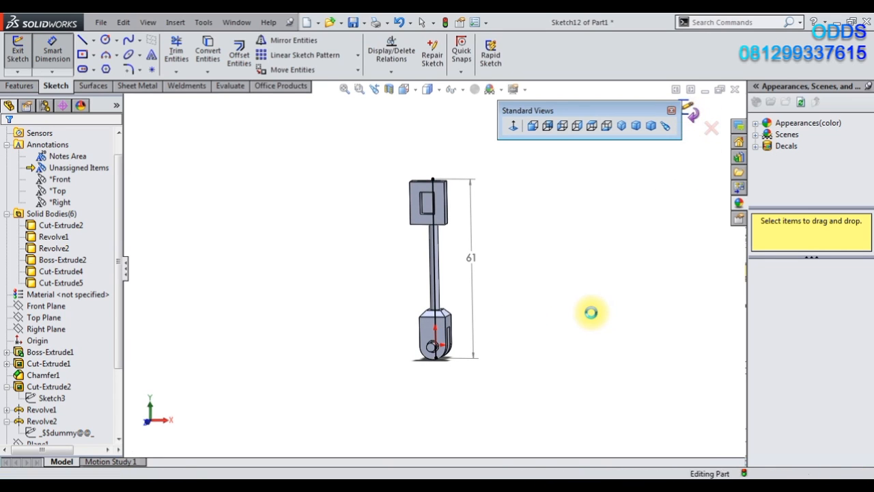
Step: Set the offset of the reference plane Plane1 from the rod's top face to 61-53.5, giving 7.50 mm
mouse_move(536, 270)
middle_down()
mouse_move(526, 297)
mouse_move(400, 262)
mouse_move(381, 266)
middle_up()
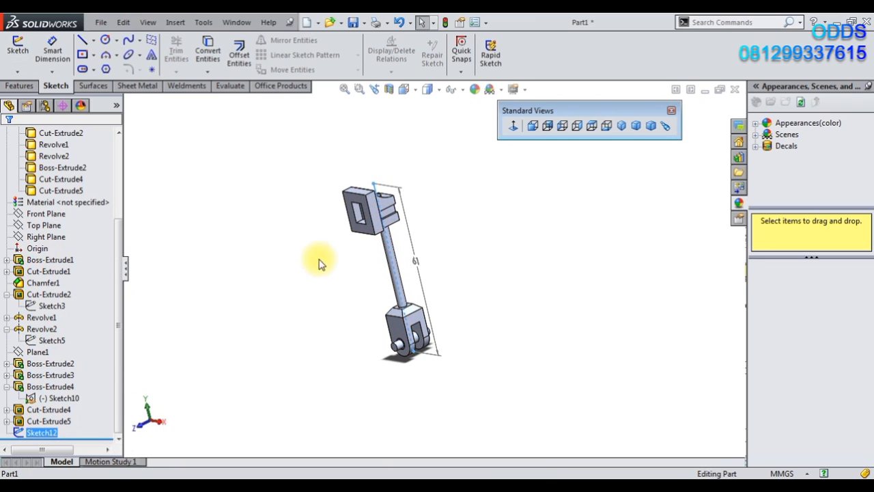
click(37, 353)
click(45, 321)
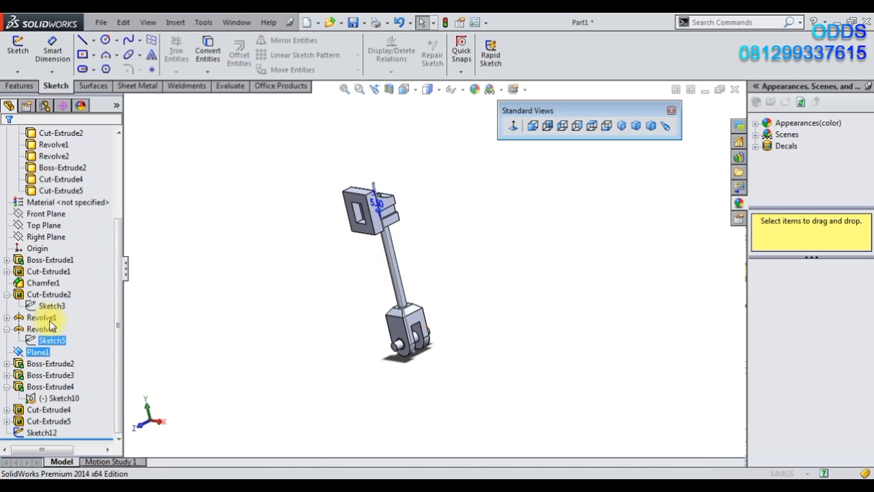
scroll(347, 203, down, 3)
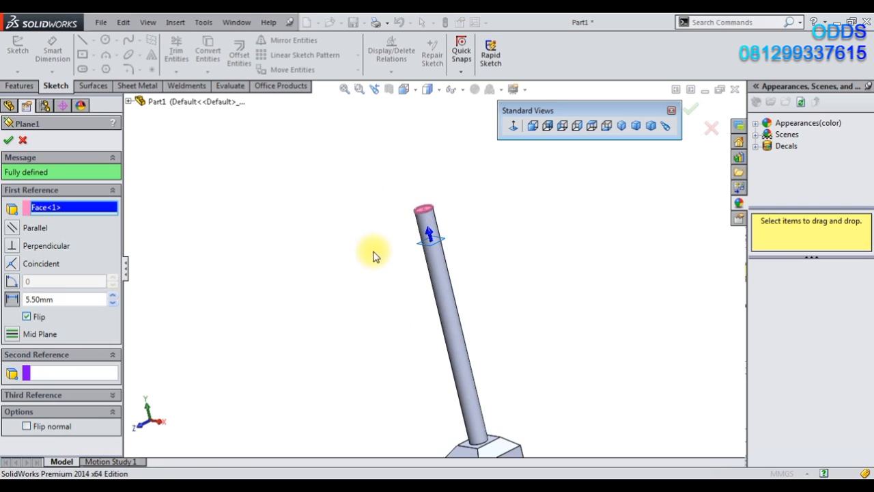
double_click(49, 301)
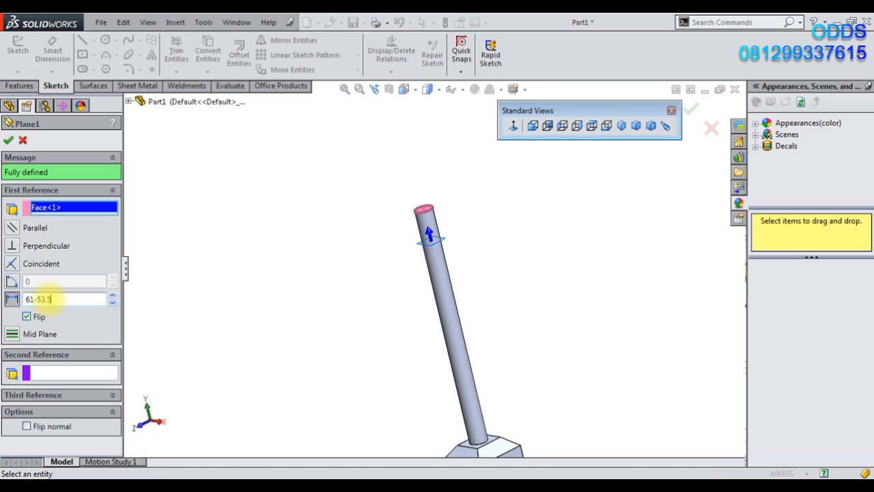
key(Return)
click(6, 142)
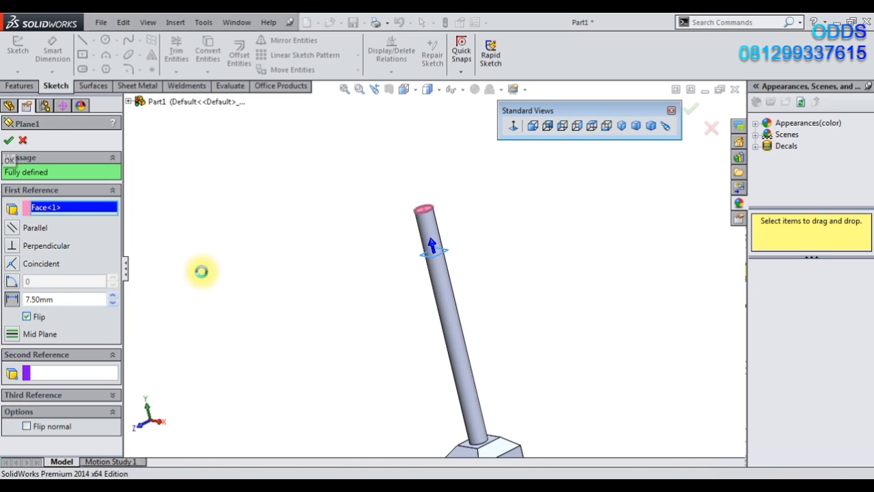
Step: Check the vertical line's length in its sketch and subtract 59 from 5.5 in Calculator
double_click(463, 367)
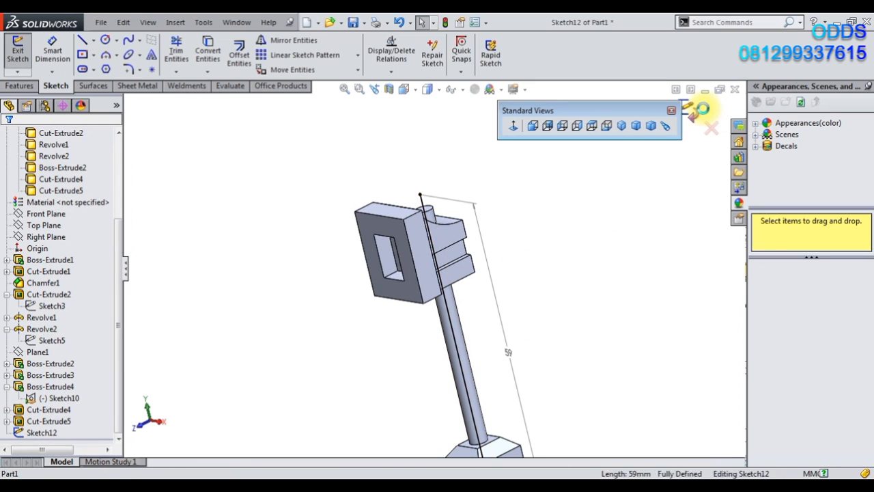
click(692, 111)
key(alt+Tab)
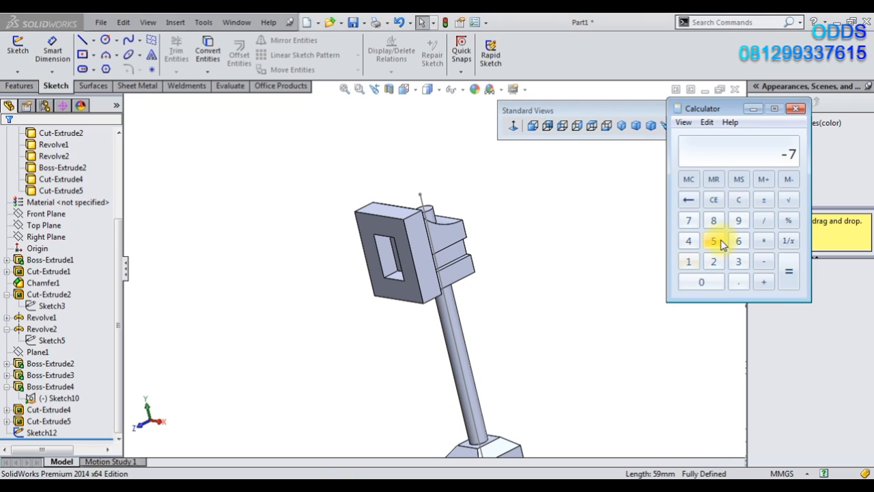
click(738, 281)
click(713, 240)
click(787, 284)
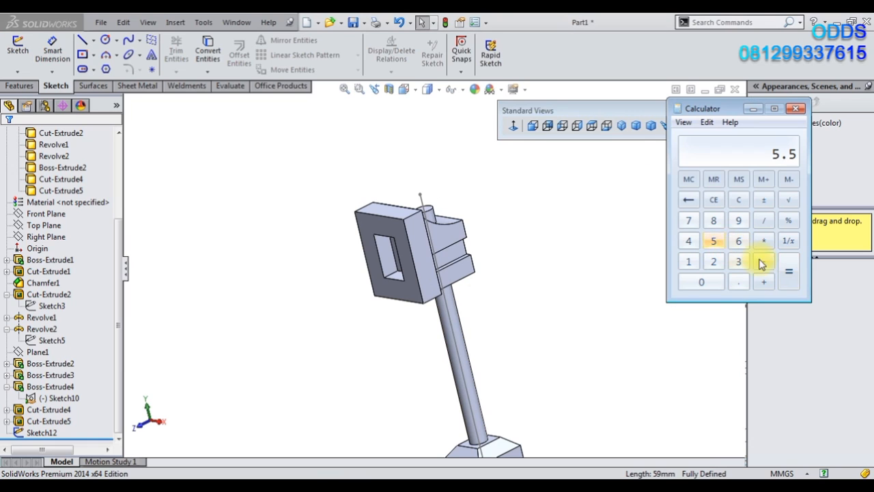
click(738, 220)
click(788, 276)
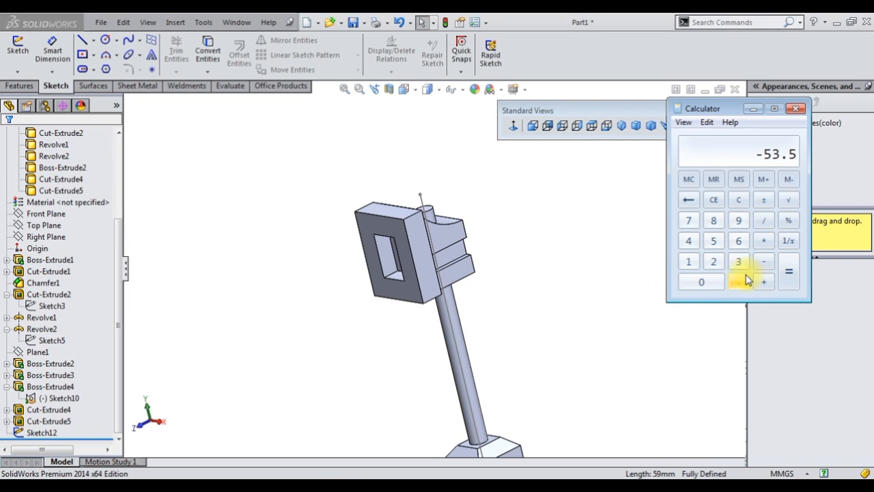
double_click(437, 273)
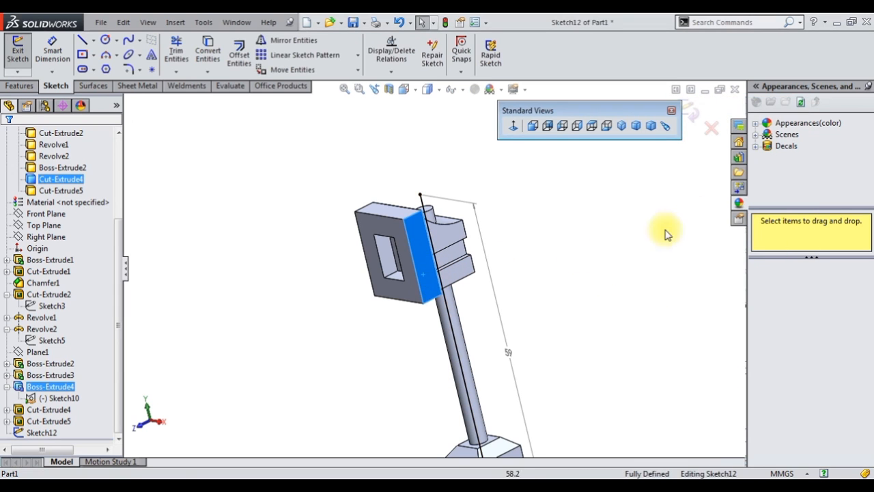
click(690, 112)
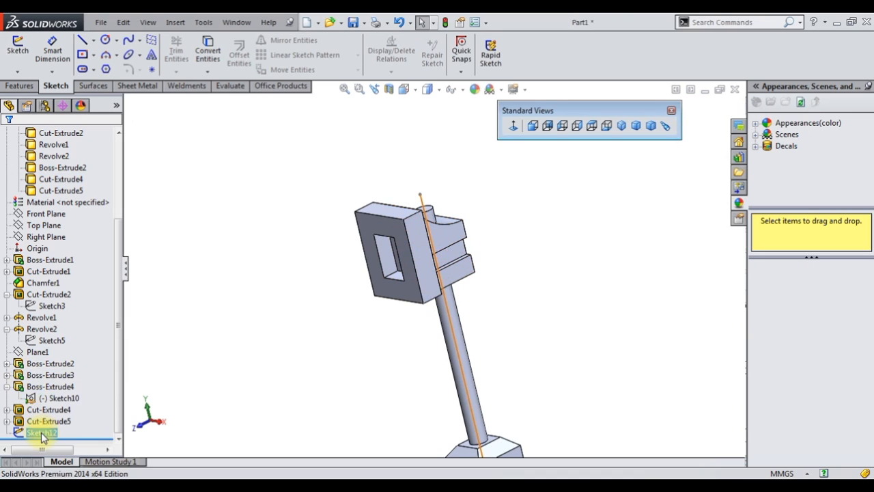
Step: Set the offset of Plane1 from the rod's top face to 13 mm
click(41, 432)
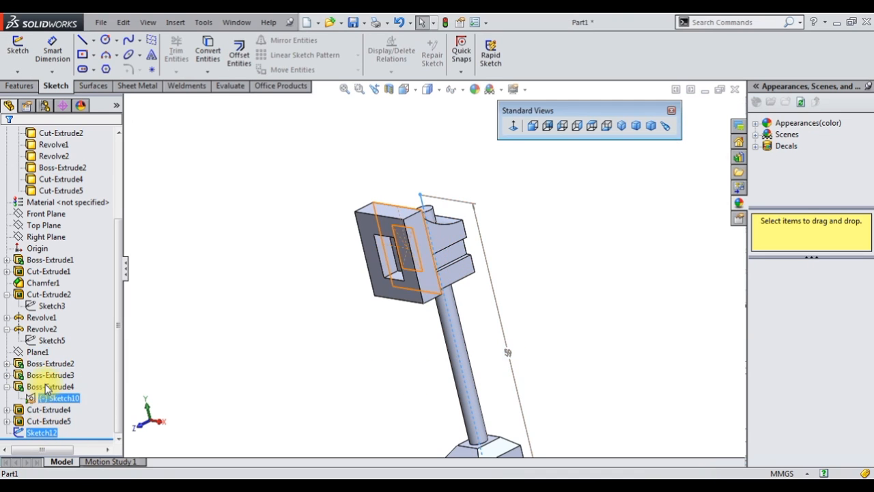
click(39, 351)
click(55, 317)
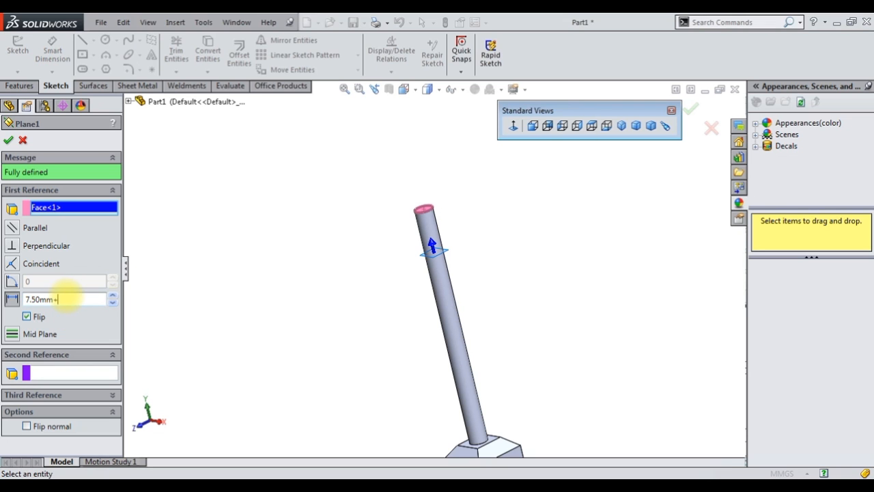
click(8, 140)
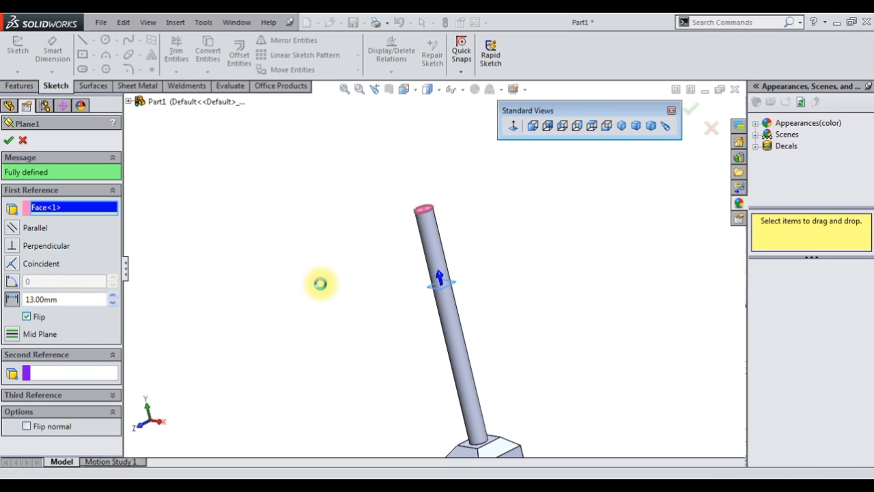
Step: Show the model in isometric view and hide the vertical line sketch that carries the overall length dimension
mouse_move(352, 320)
middle_down()
mouse_move(390, 280)
mouse_move(326, 306)
mouse_move(347, 302)
mouse_move(350, 347)
mouse_move(342, 341)
middle_up()
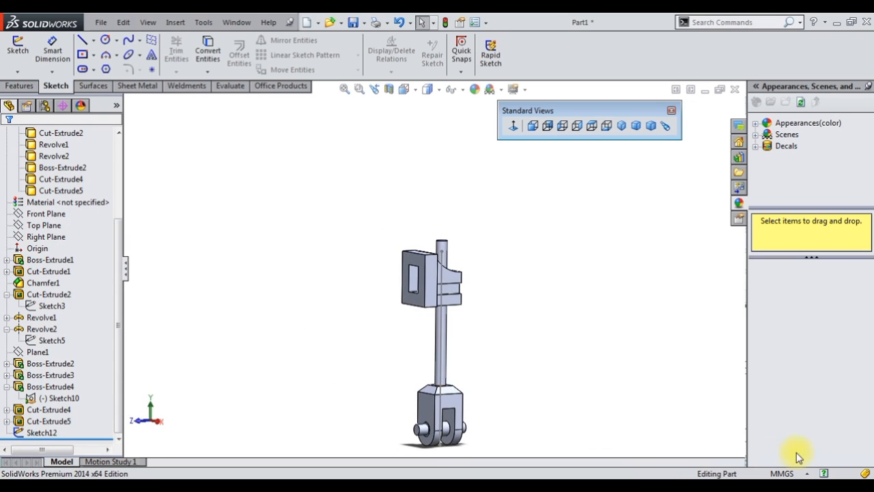
click(41, 400)
click(41, 432)
scroll(495, 349, down, 5)
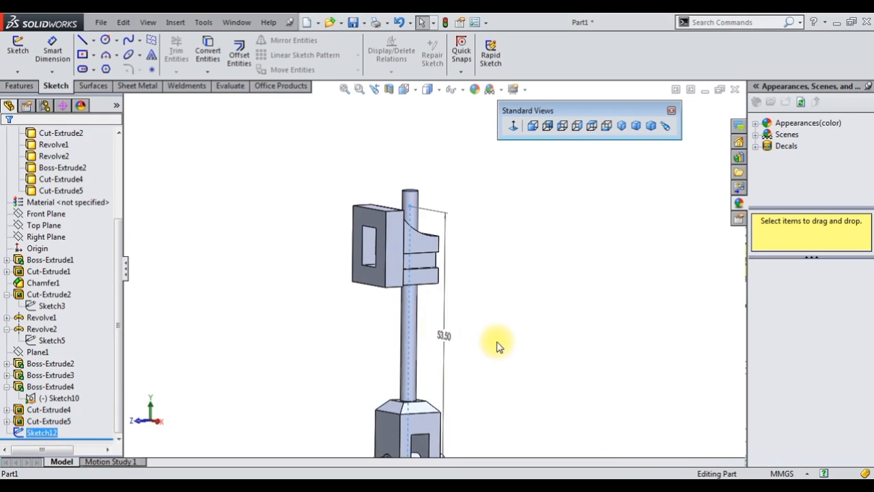
click(620, 125)
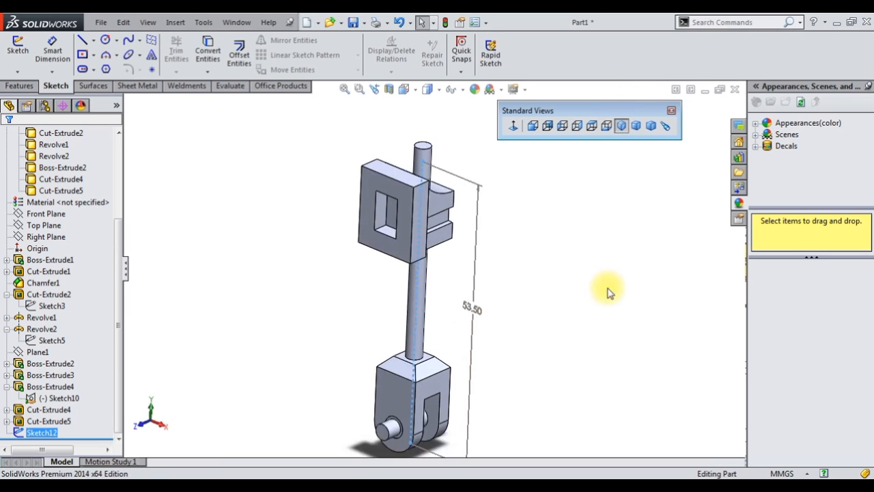
click(438, 306)
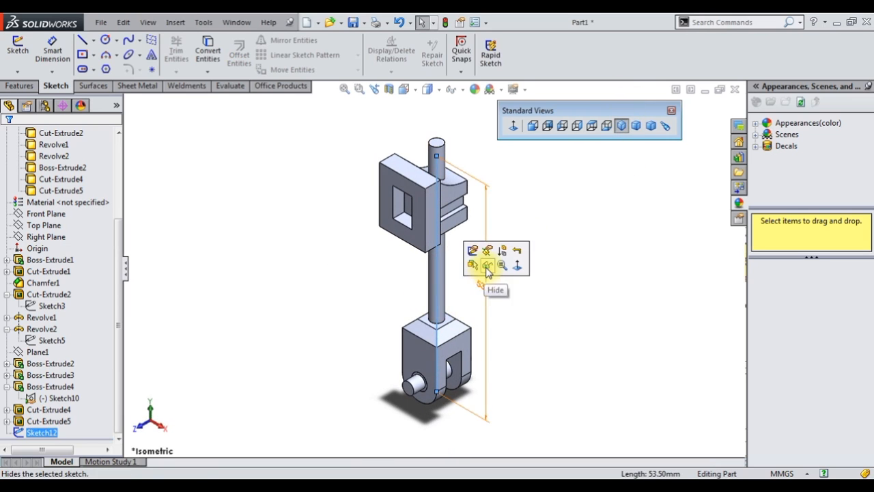
click(486, 268)
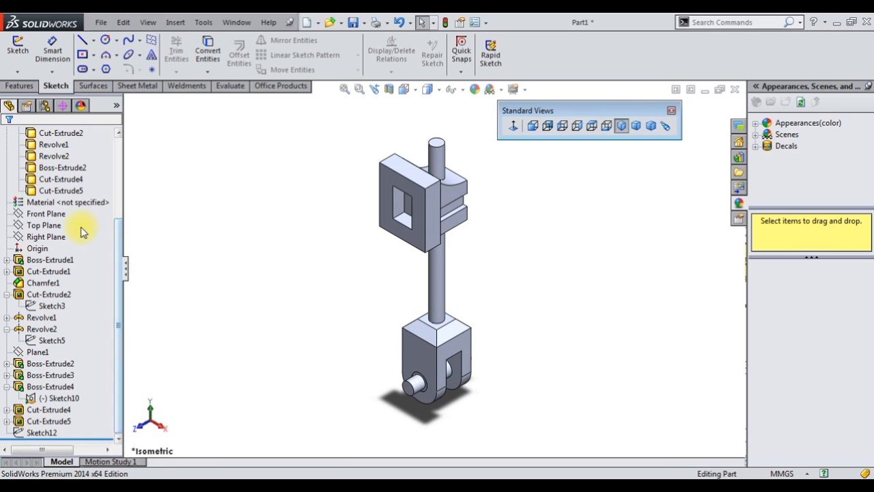
Step: Apply the polished steel metal appearance to the slotted fork body
scroll(81, 227, up, 2)
click(60, 202)
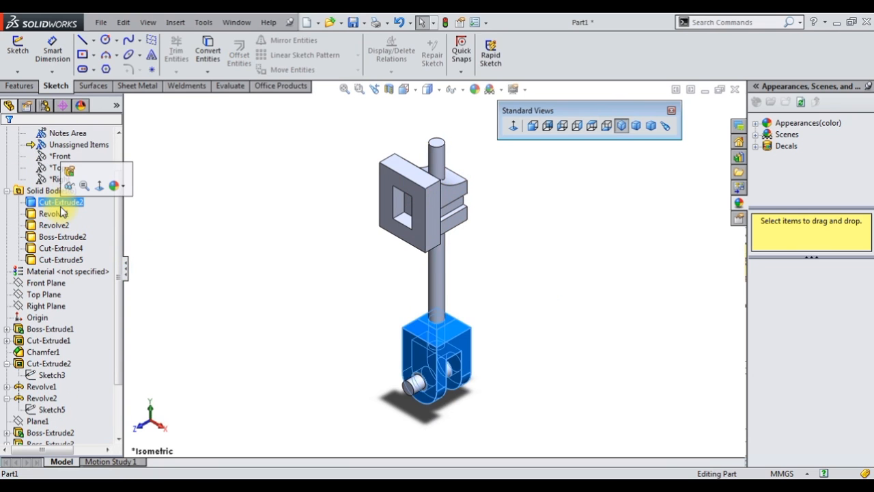
click(756, 123)
click(789, 146)
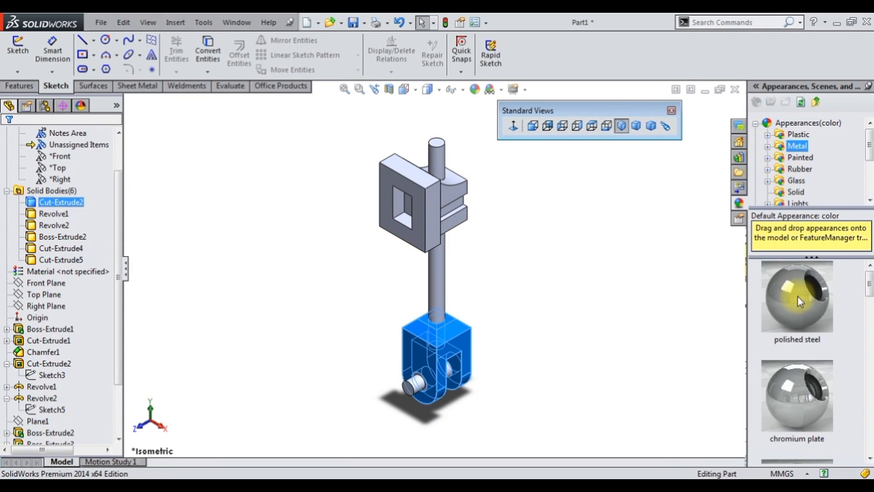
click(797, 296)
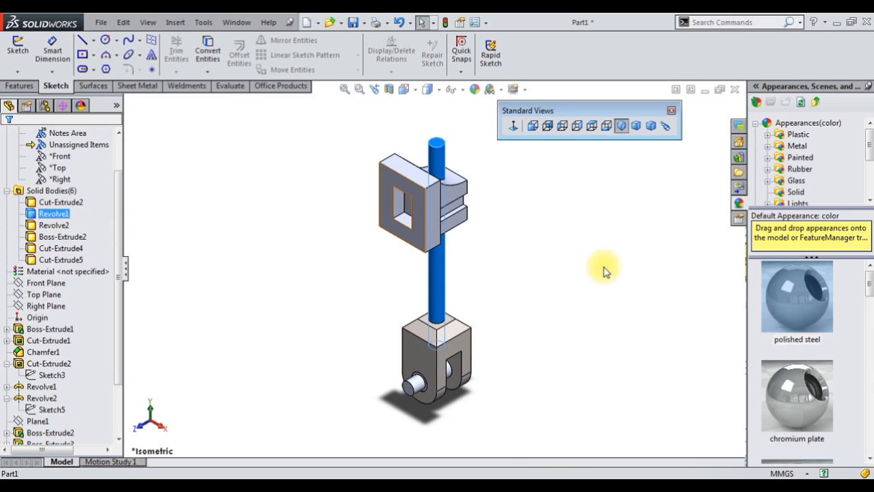
Step: Apply the chromium plate appearance to the rod body and the cross pin body
click(798, 396)
click(63, 236)
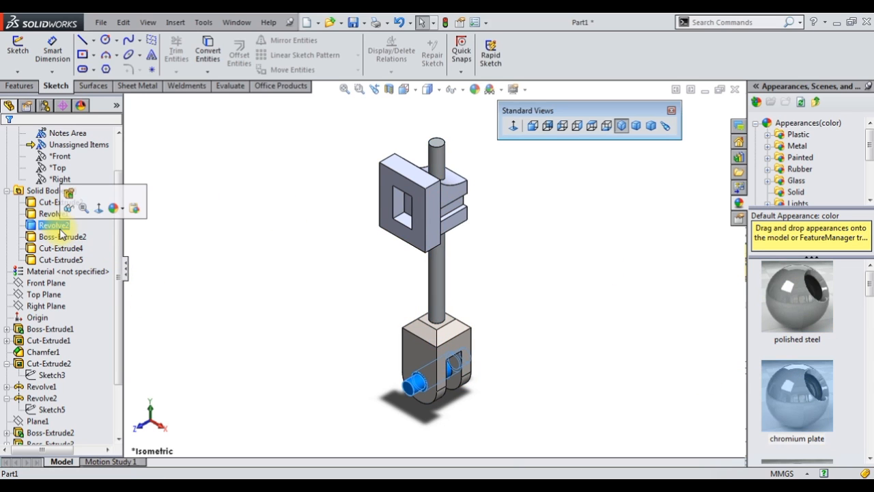
click(797, 394)
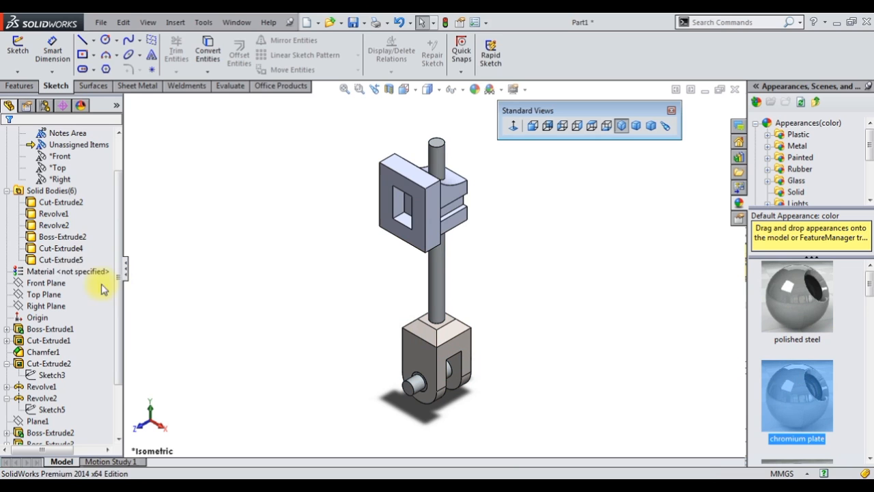
Step: Apply the polished brass appearance to the block body between the arms of the C-shaped part
click(56, 238)
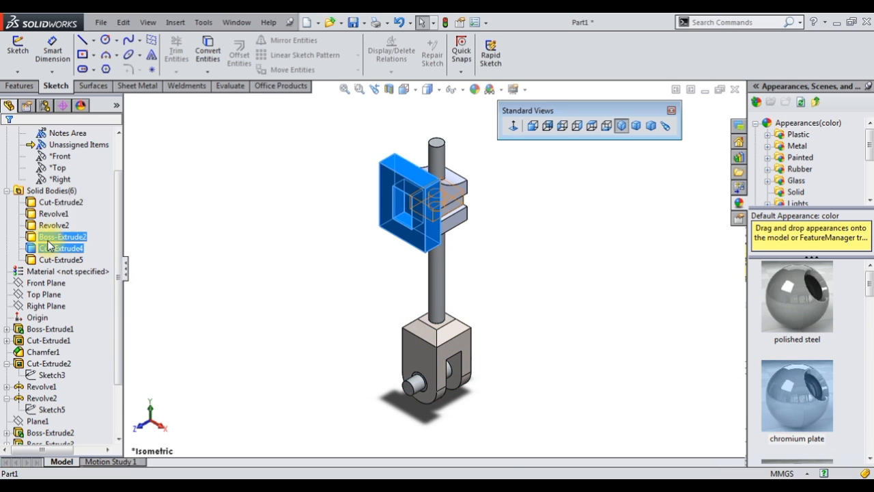
scroll(796, 379, down, 2)
click(796, 381)
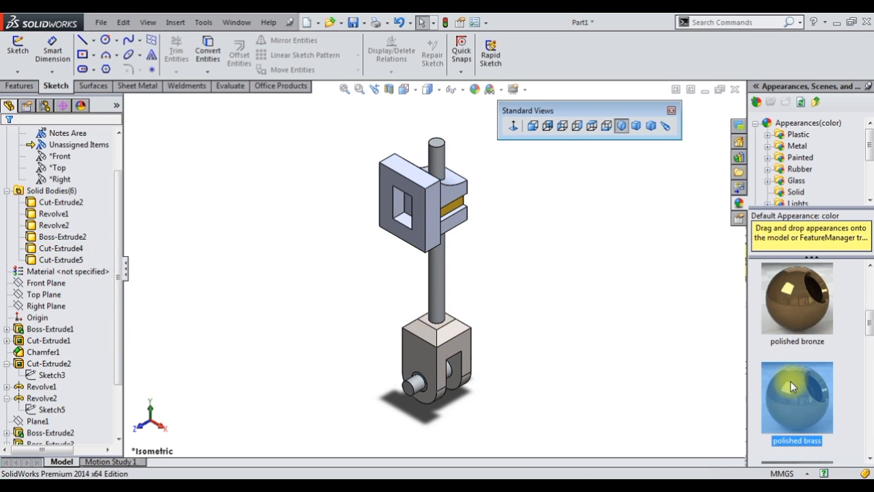
Step: Apply the polished bronze appearance to the pocketed end plate and the C-shaped part together, and inspect the model from several sides
click(68, 250)
ctrl+click(73, 259)
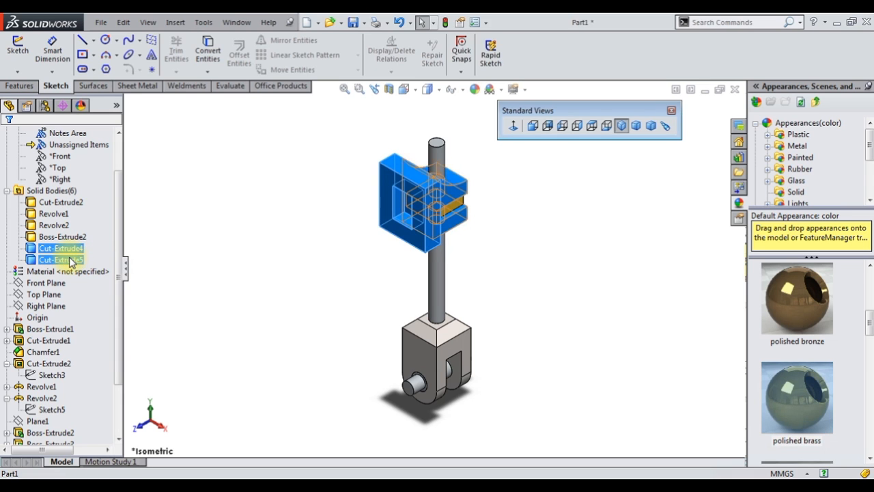
click(799, 319)
scroll(469, 196, down, 3)
middle_drag(468, 195, 448, 181)
scroll(448, 180, up, 3)
scroll(502, 380, down, 4)
middle_drag(501, 381, 497, 180)
click(621, 125)
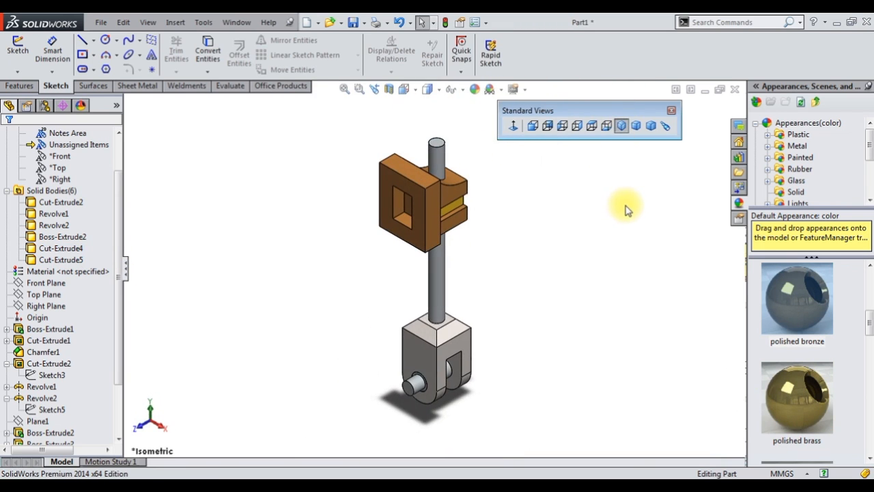
Step: Save the part as 11 SLIDE VALVE in the steam engine project folder
click(352, 23)
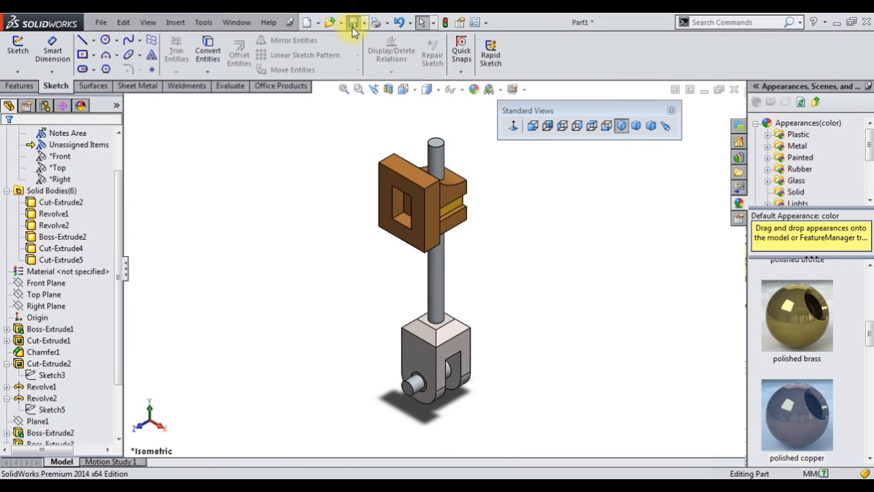
text(11 SLIDE VALVE)
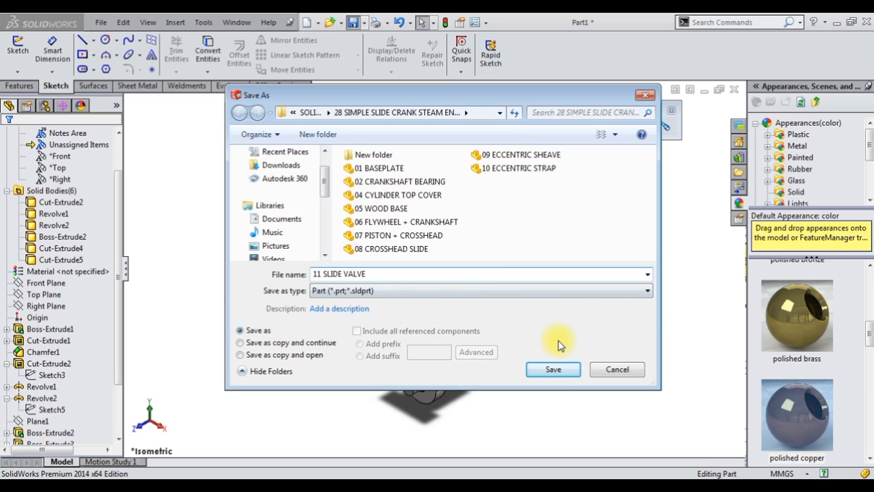
click(565, 370)
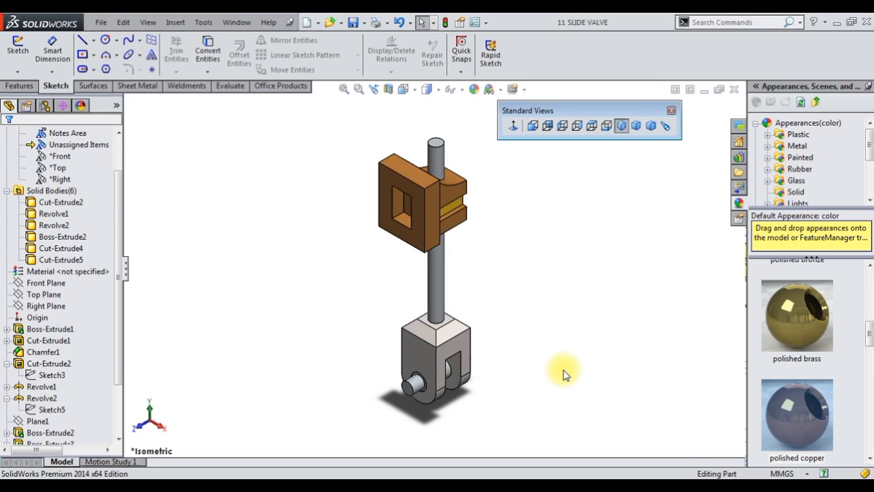